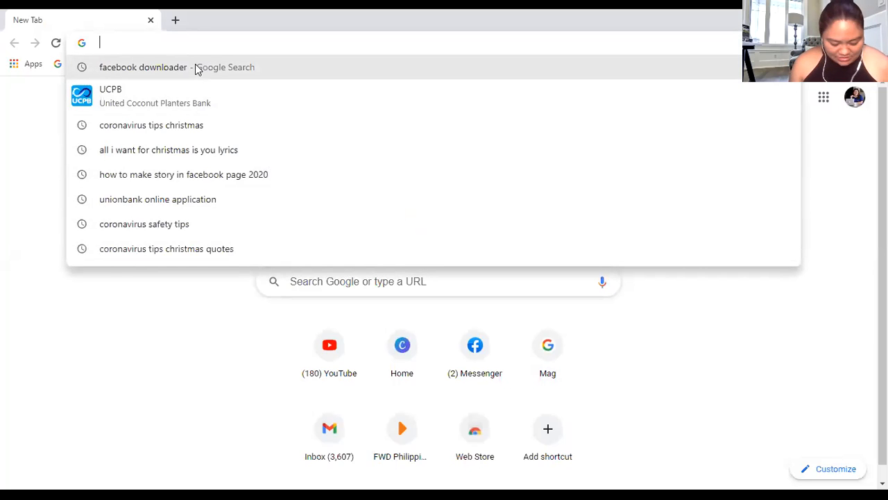
# Open canva.com and sign out of the current account
pyautogui.write('canva')
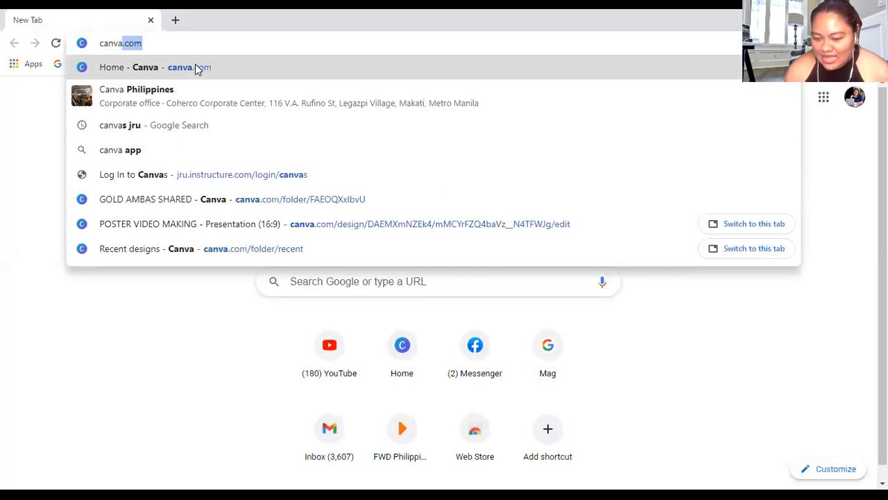
pyautogui.click(210, 72)
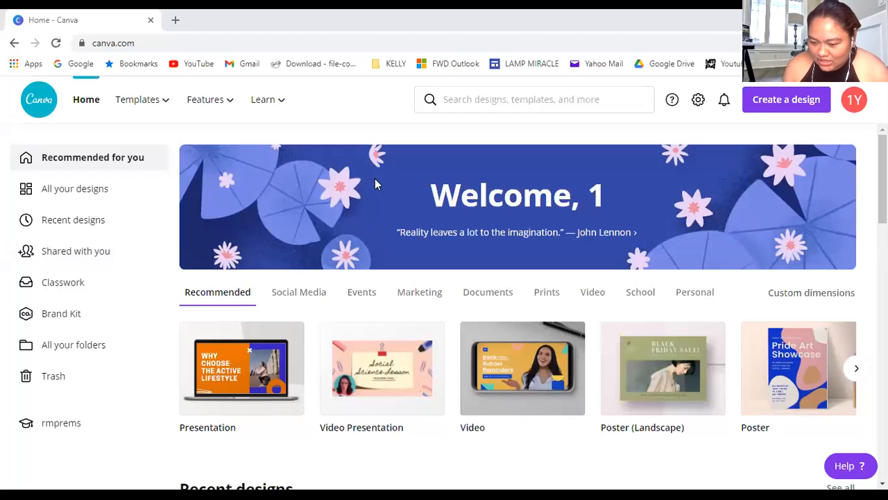
pyautogui.click(852, 104)
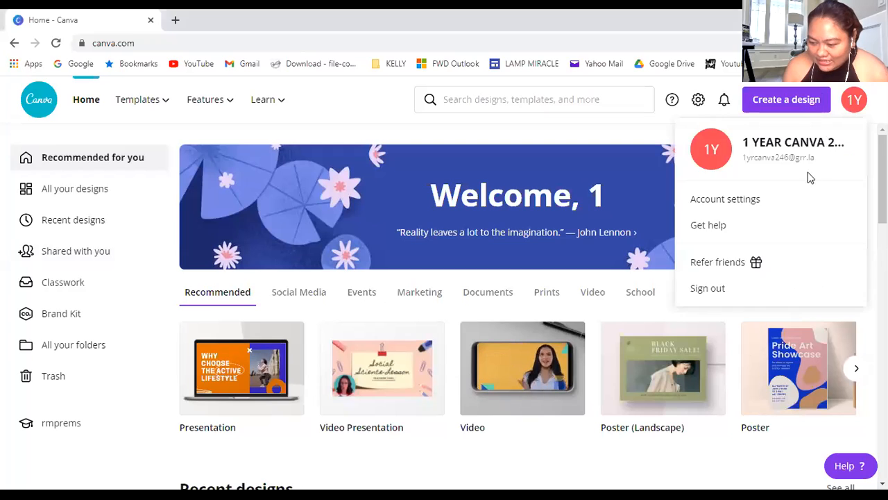
pyautogui.click(723, 291)
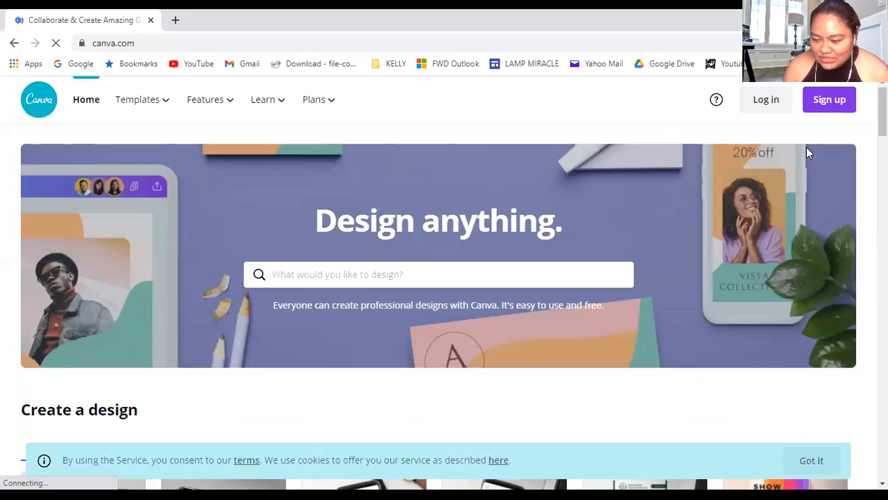
# Log in to the existing Canva account with the saved e-mail and password
pyautogui.click(825, 105)
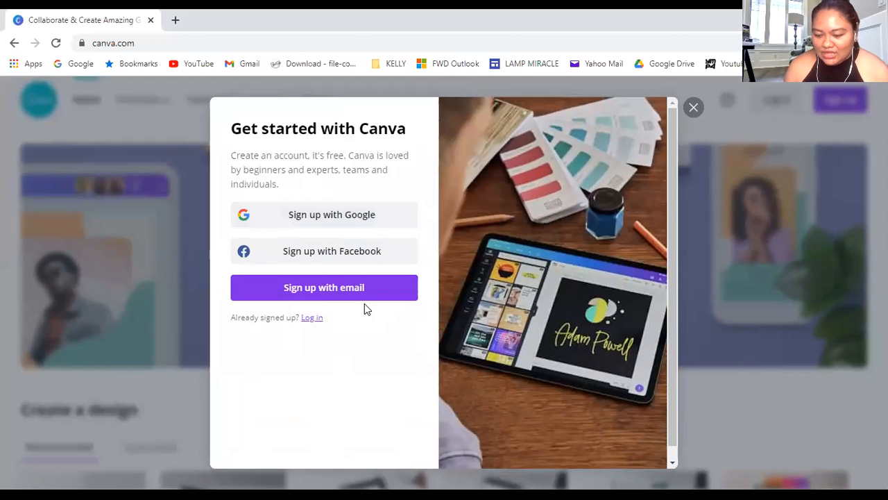
pyautogui.click(311, 317)
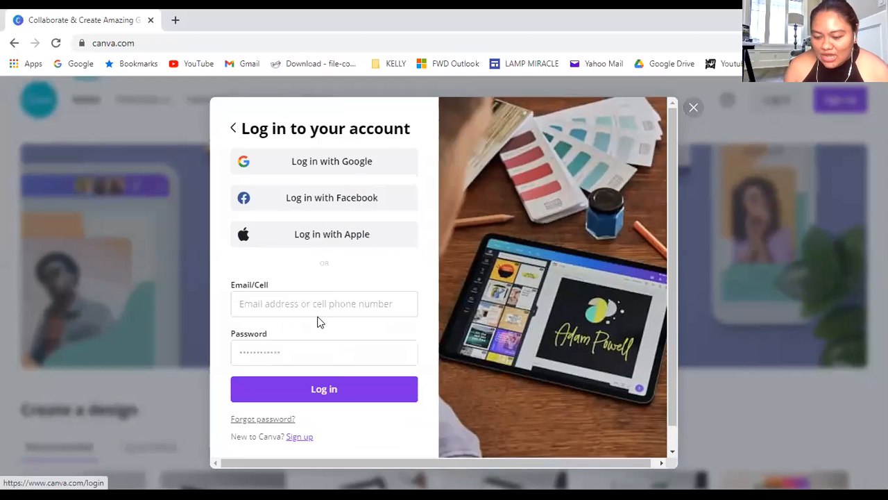
pyautogui.click(318, 396)
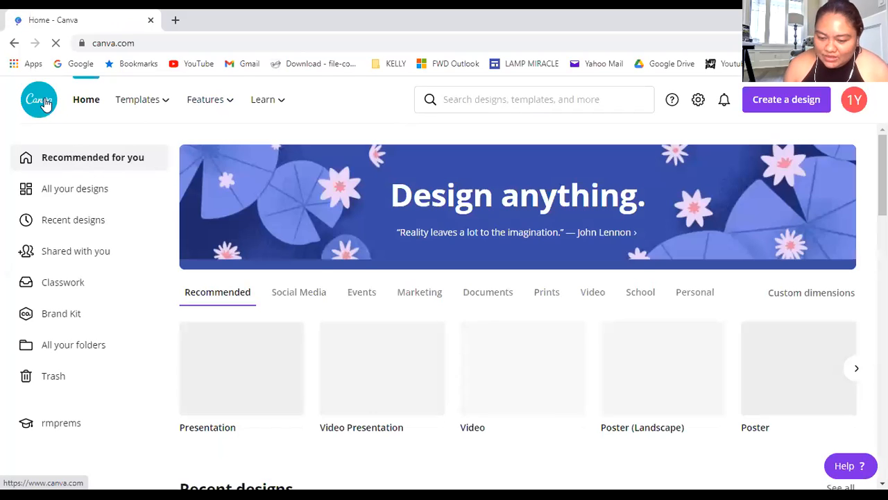
# Open the account's list of recent designs
pyautogui.moveTo(138, 106)
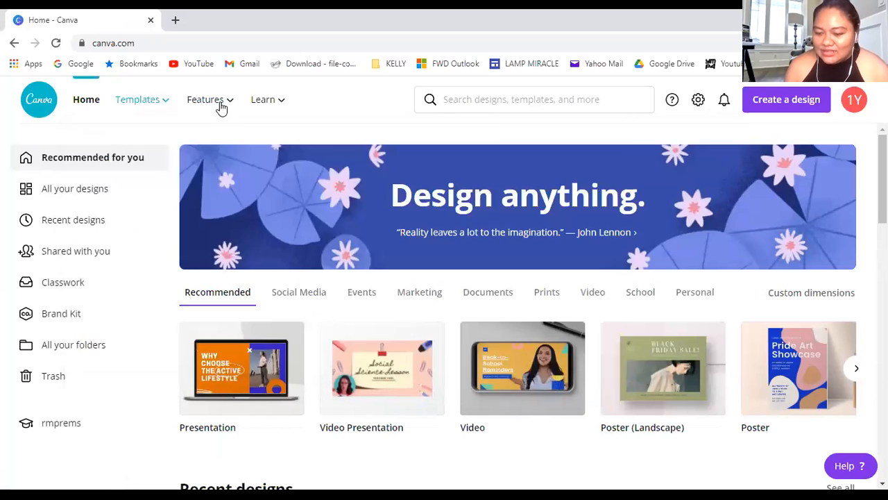
pyautogui.moveTo(224, 104)
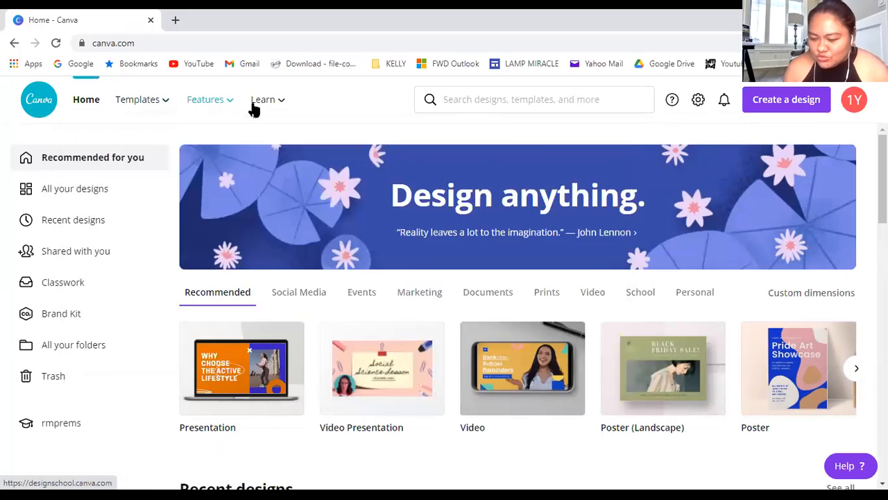
pyautogui.moveTo(259, 102)
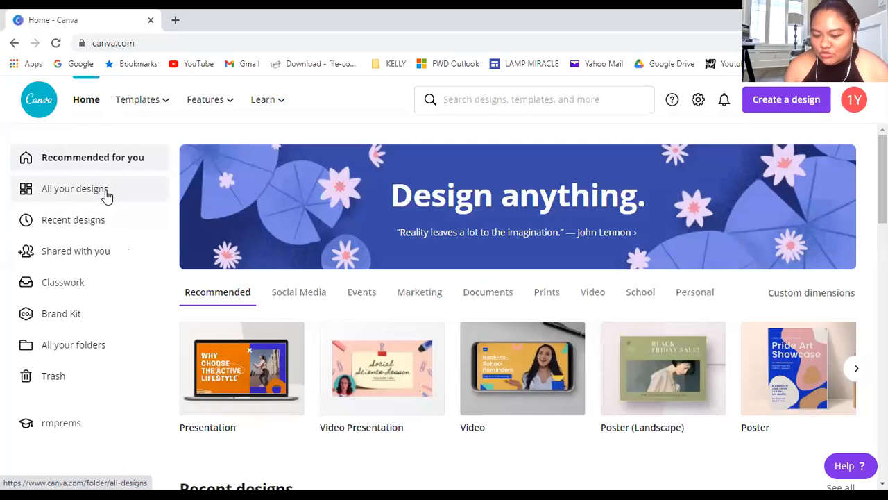
pyautogui.click(103, 226)
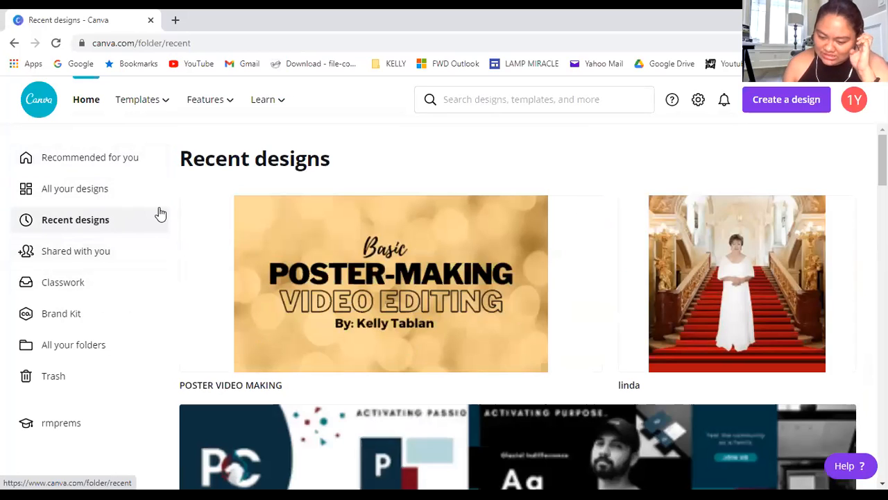
# Review the design types offered for a new design, from Presentation and Poster to Flyer and Infographic
pyautogui.click(807, 107)
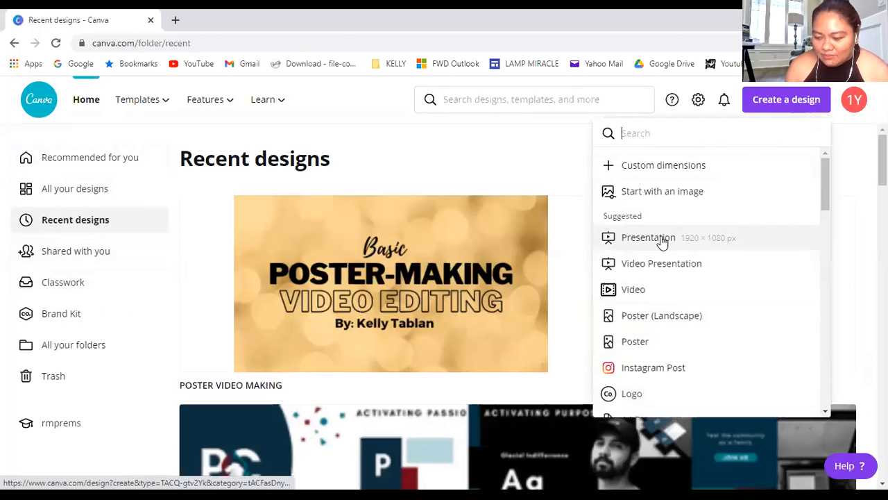
pyautogui.scroll(-1, 663, 241)
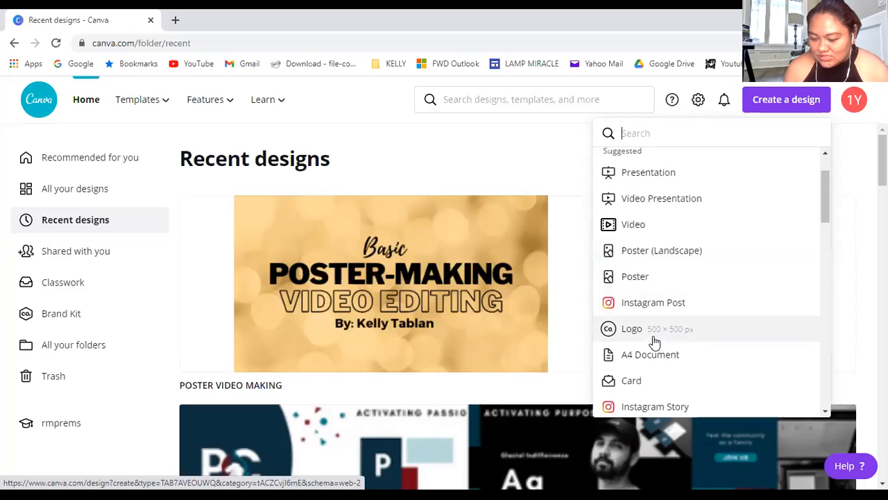
pyautogui.scroll(-1, 654, 342)
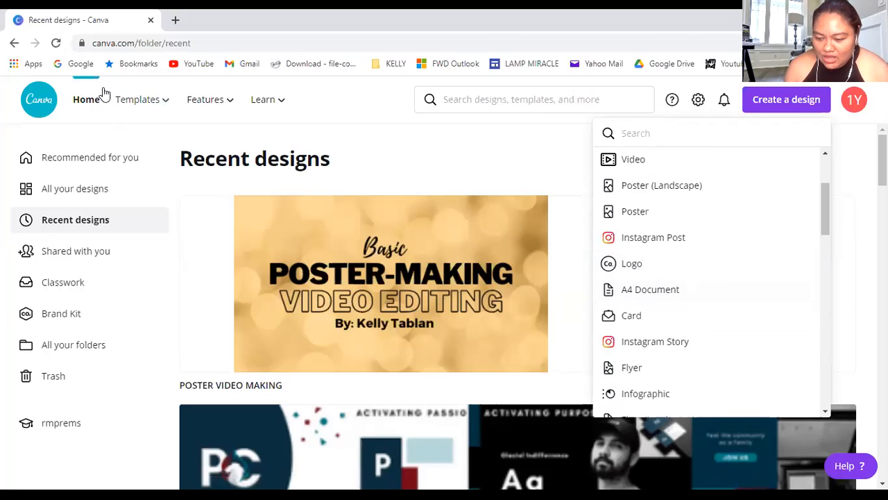
# Open the POSTER VIDEO MAKING presentation and review its pages through the Facebook page cover instructions on page 6
pyautogui.click(359, 307)
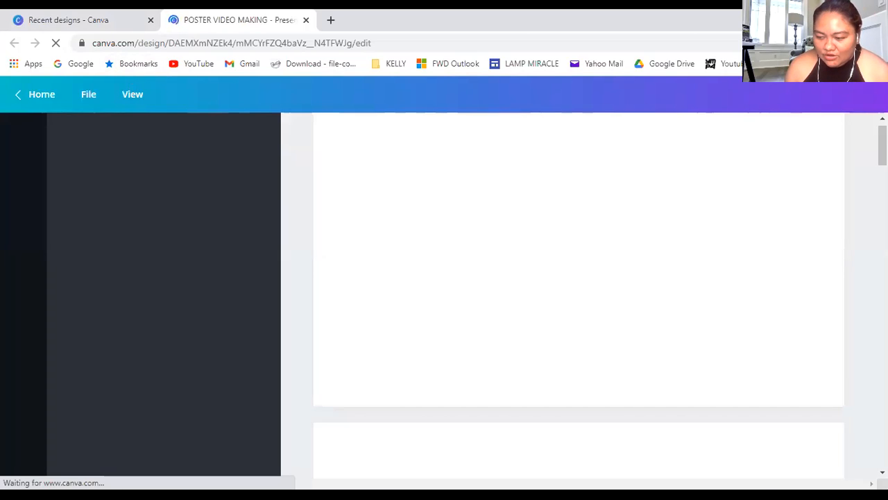
pyautogui.doubleClick(533, 27)
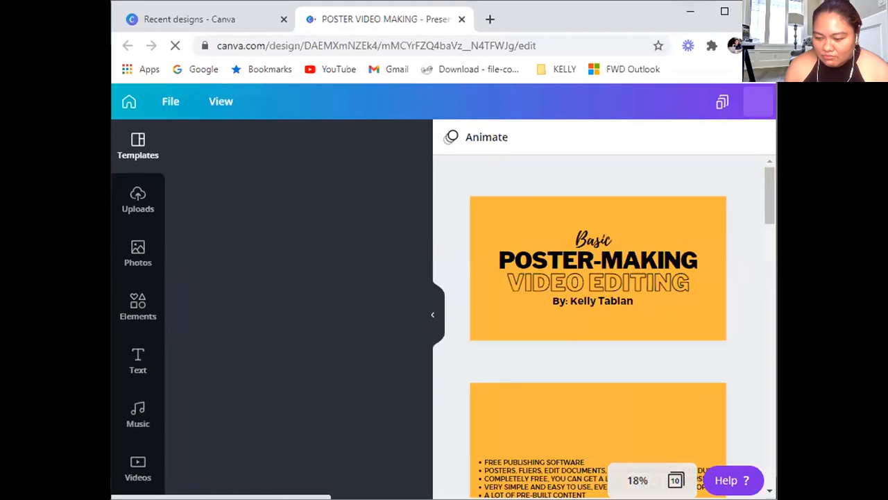
pyautogui.doubleClick(380, 28)
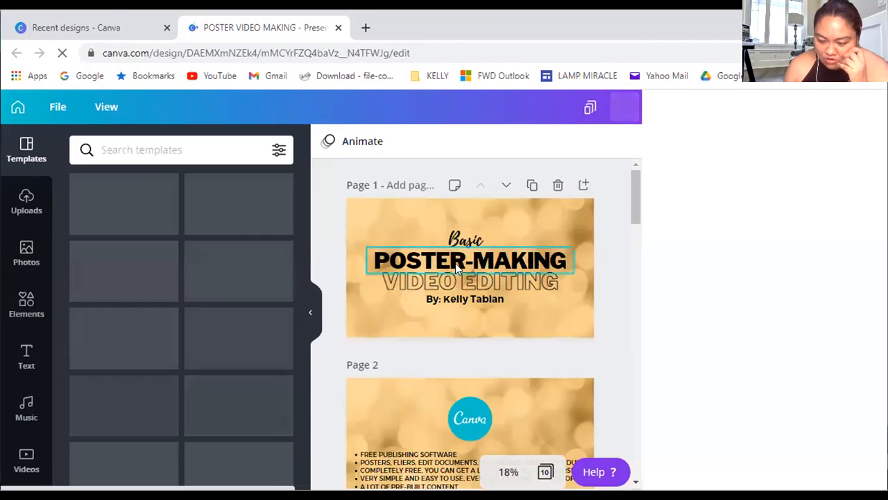
pyautogui.scroll(-1, 465, 372)
pyautogui.scroll(-2, 466, 370)
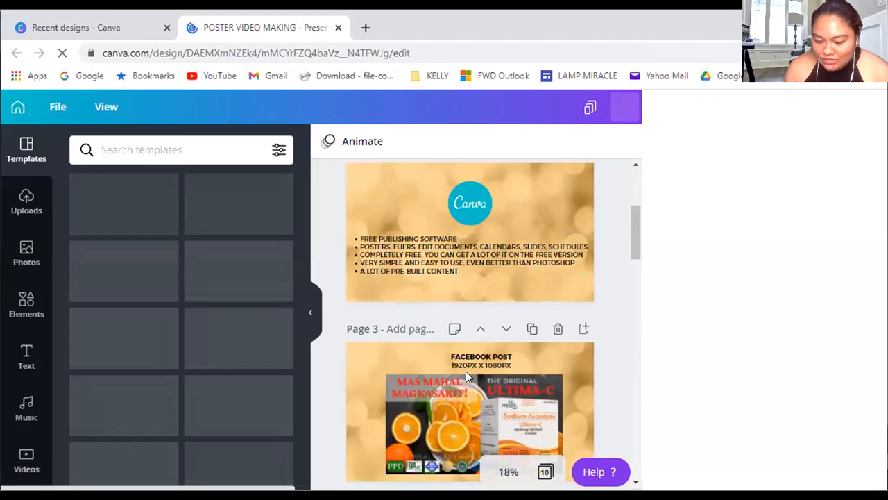
pyautogui.scroll(-2, 830, 274)
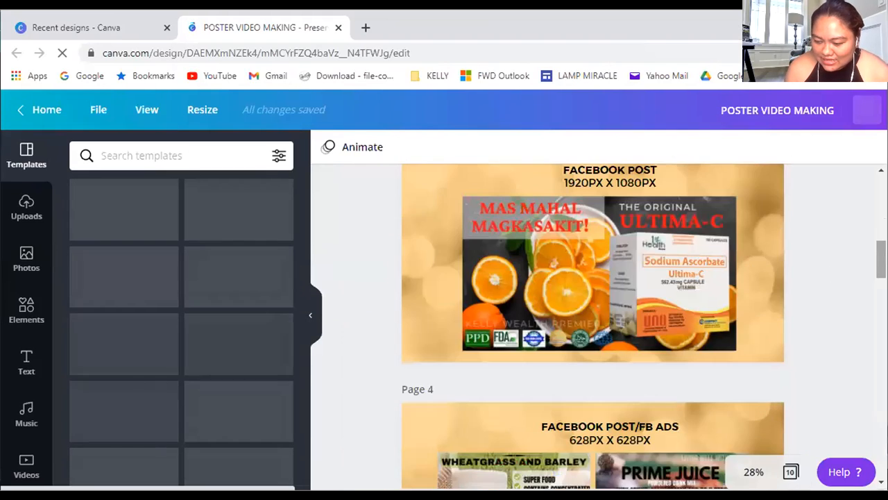
pyautogui.scroll(-5, 689, 335)
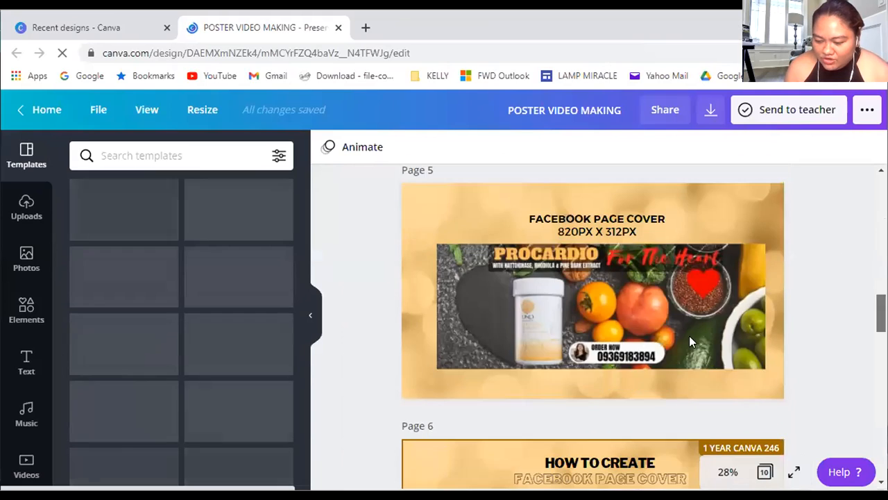
pyautogui.scroll(-2, 632, 337)
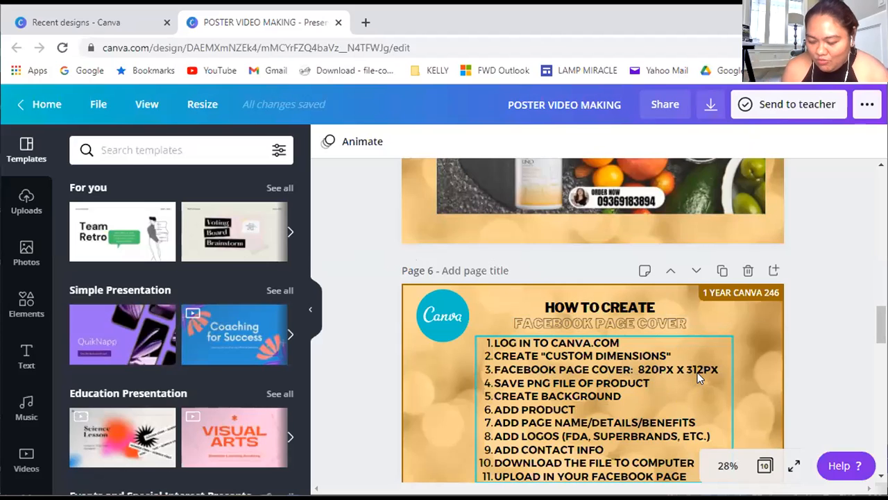
# Create a new design from the Recent designs page with custom dimensions of 820 × 312 px
pyautogui.click(101, 29)
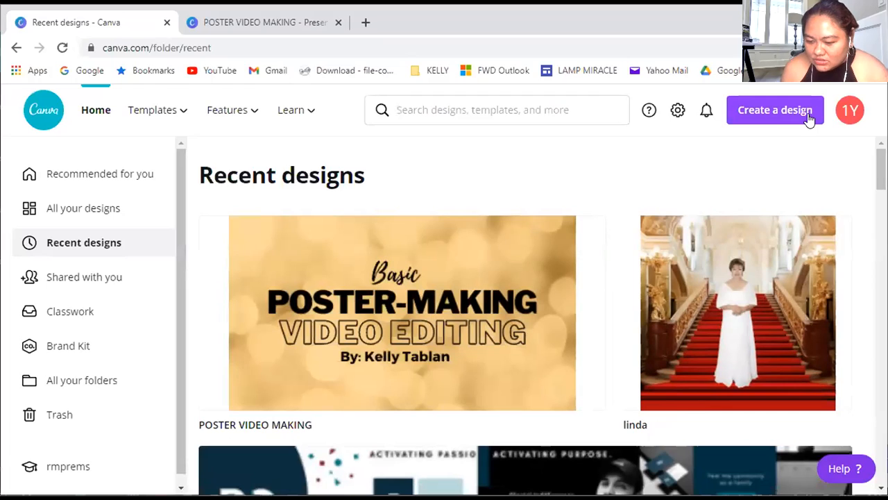
pyautogui.click(809, 119)
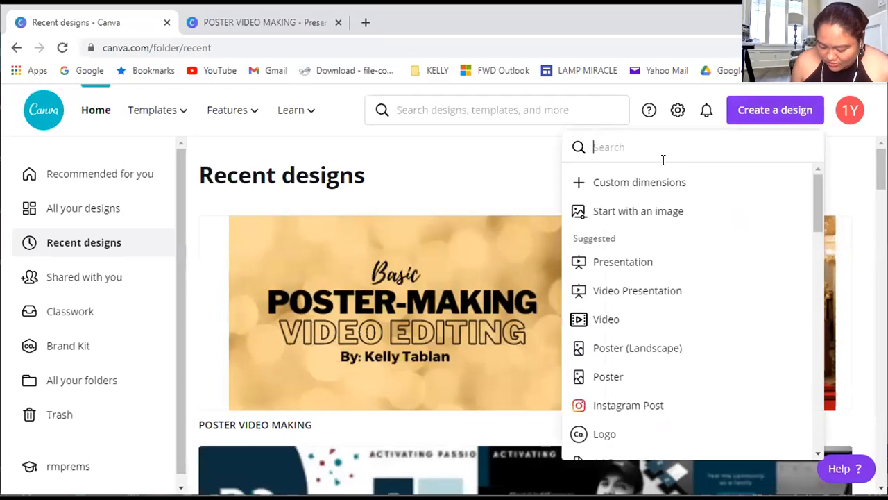
pyautogui.click(596, 182)
pyautogui.write('820')
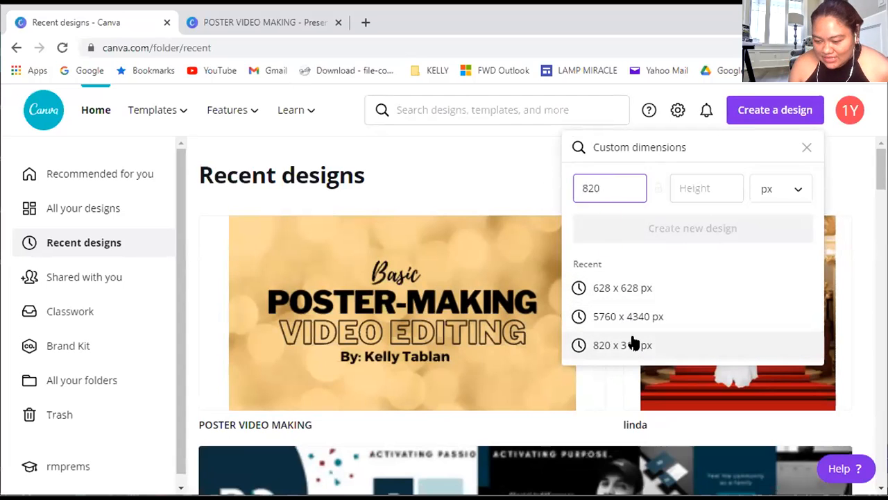
pyautogui.click(682, 188)
pyautogui.write('312')
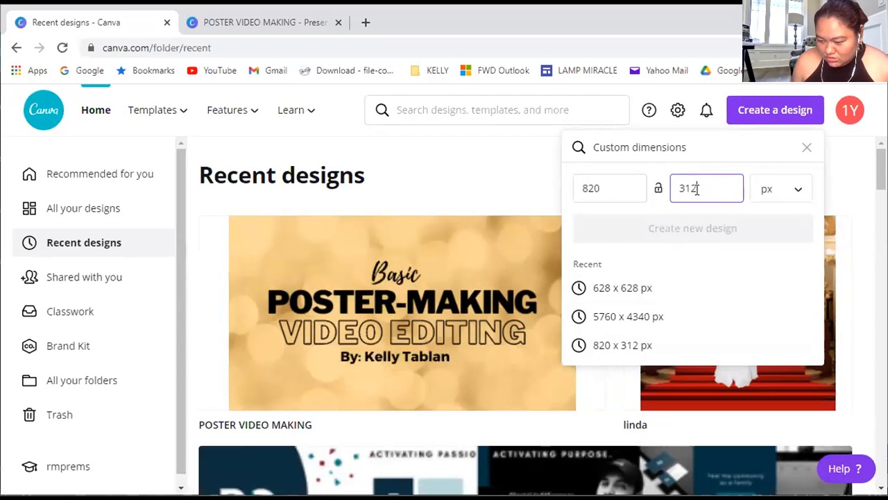
pyautogui.click(693, 229)
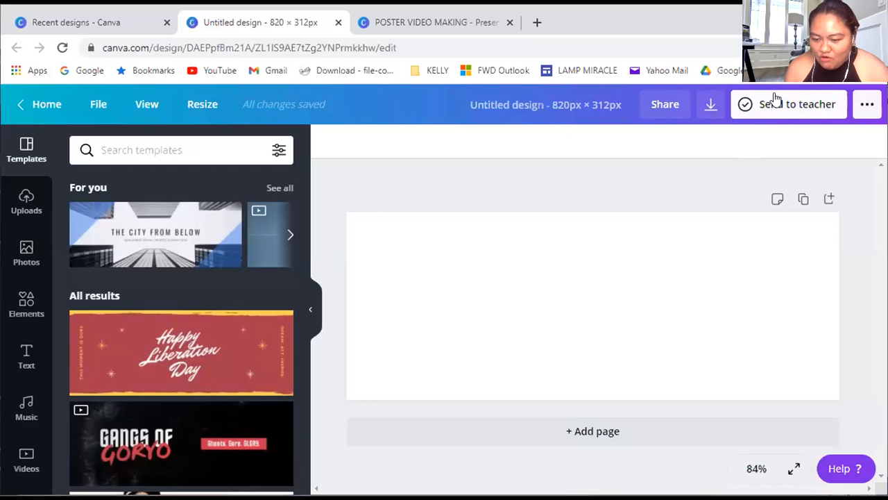
# Place the Recent designs browser tab after the untitled 820 × 312 px design and show the suggested design types
pyautogui.click(75, 24)
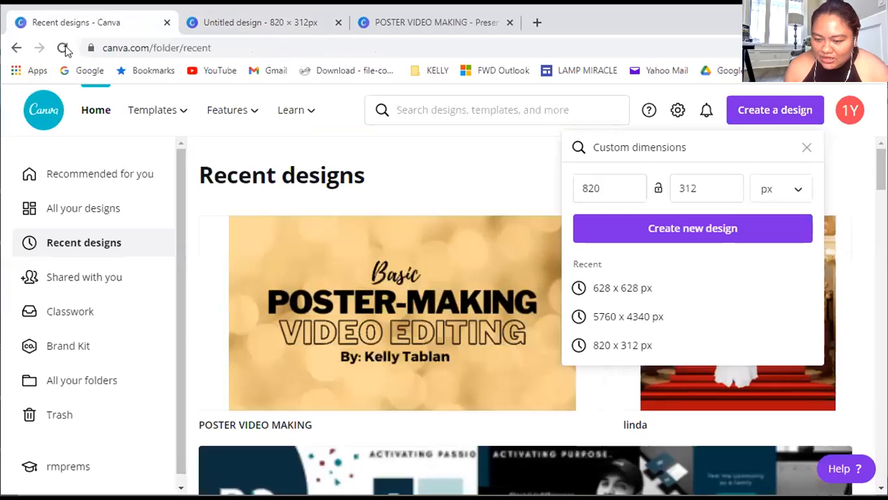
pyautogui.middleClick(85, 24)
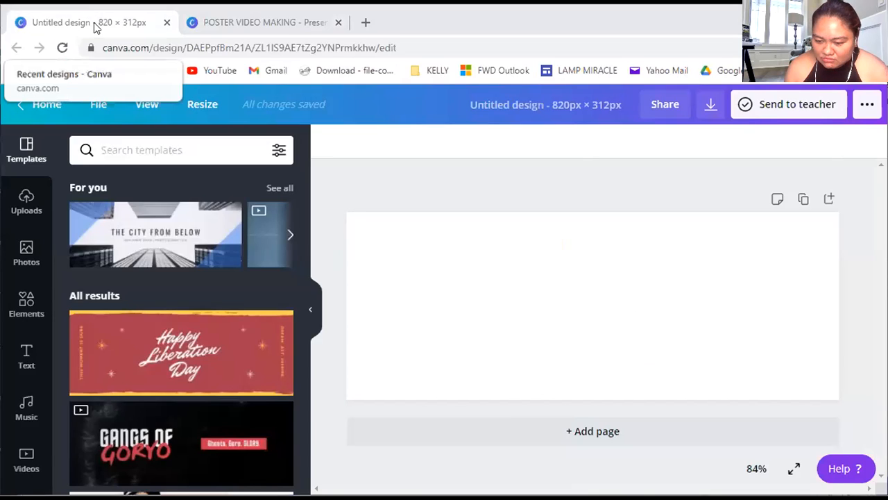
pyautogui.hotkey('ctrl', 'shift', 't')
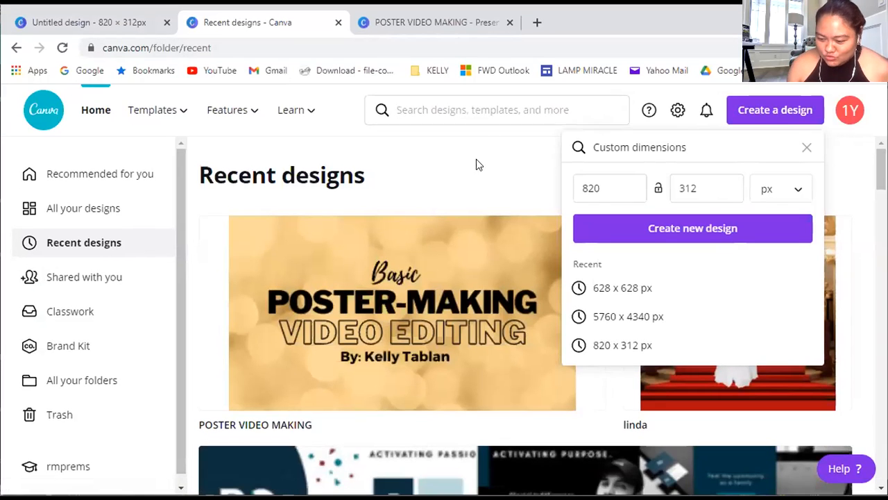
pyautogui.click(438, 105)
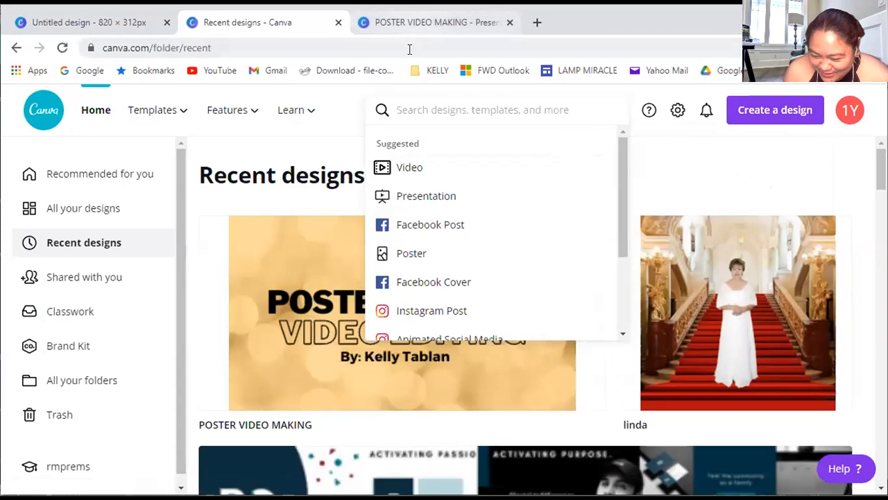
# Open Facebook Messenger in a new browser tab and return to Canva's Recent designs page
pyautogui.click(537, 22)
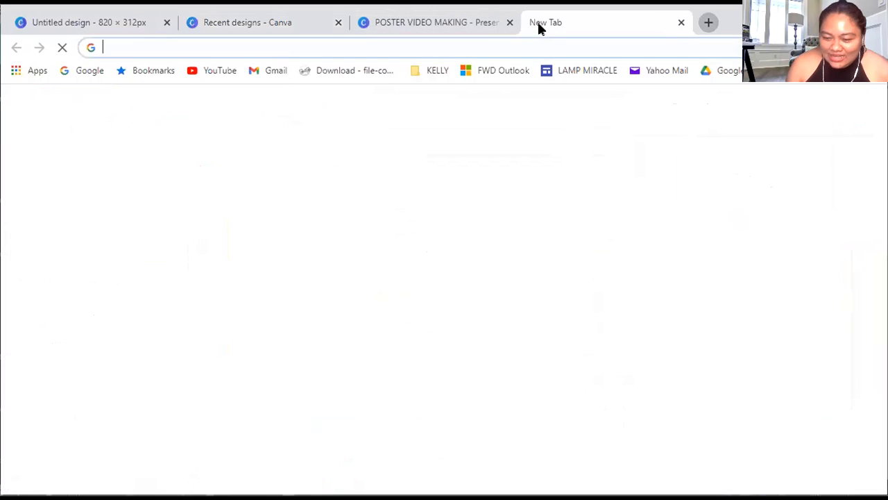
pyautogui.write('fa')
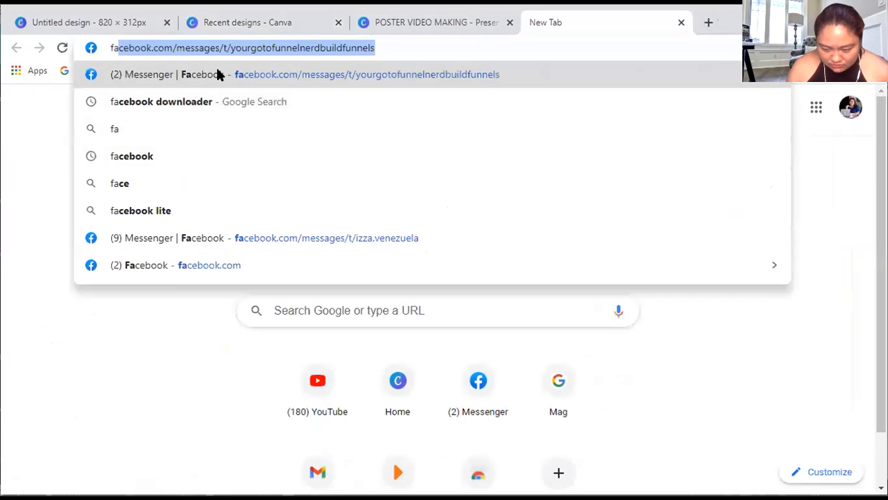
pyautogui.click(217, 75)
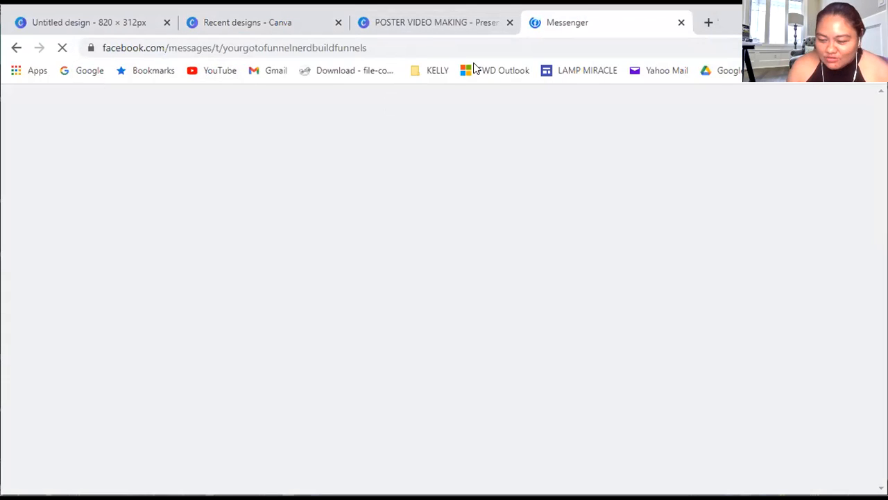
pyautogui.click(410, 23)
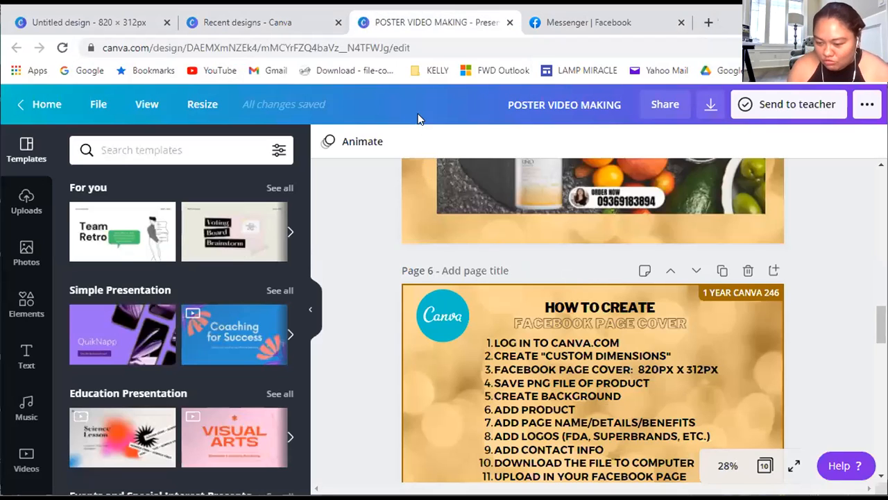
pyautogui.click(281, 25)
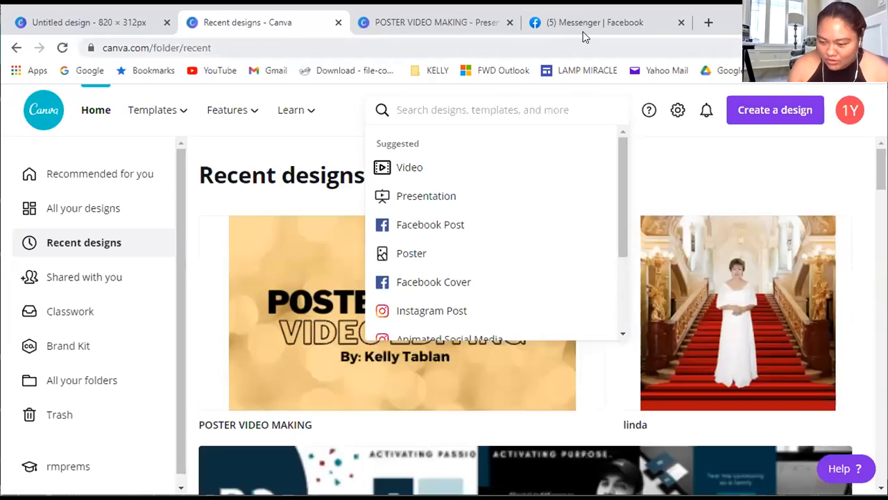
# Show the untitled 820 × 312 px design, switch to Facebook and open its home feed
pyautogui.click(83, 21)
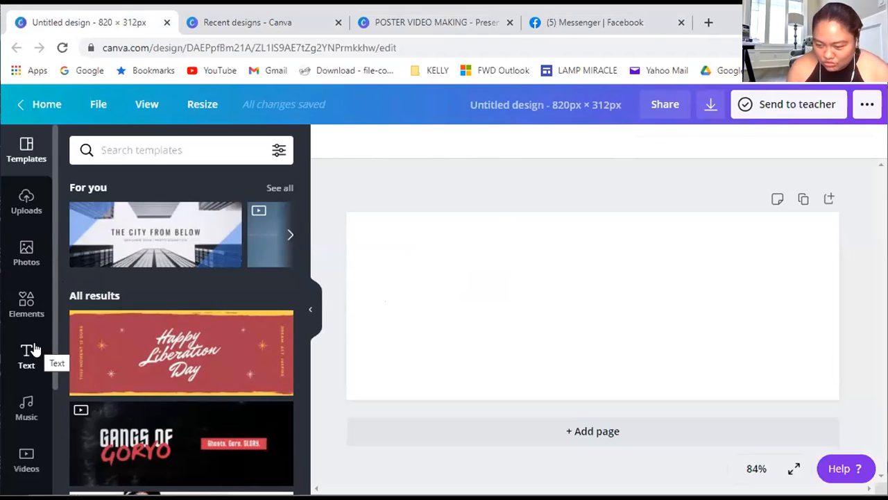
pyautogui.click(634, 28)
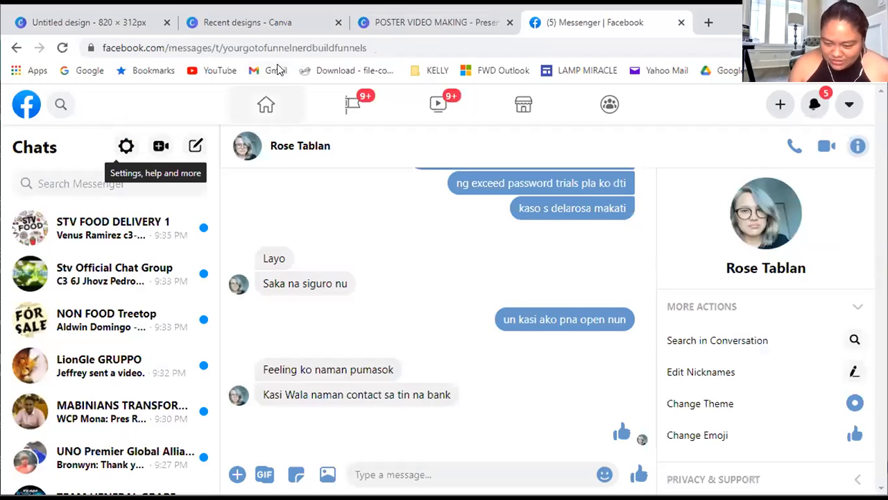
pyautogui.click(266, 105)
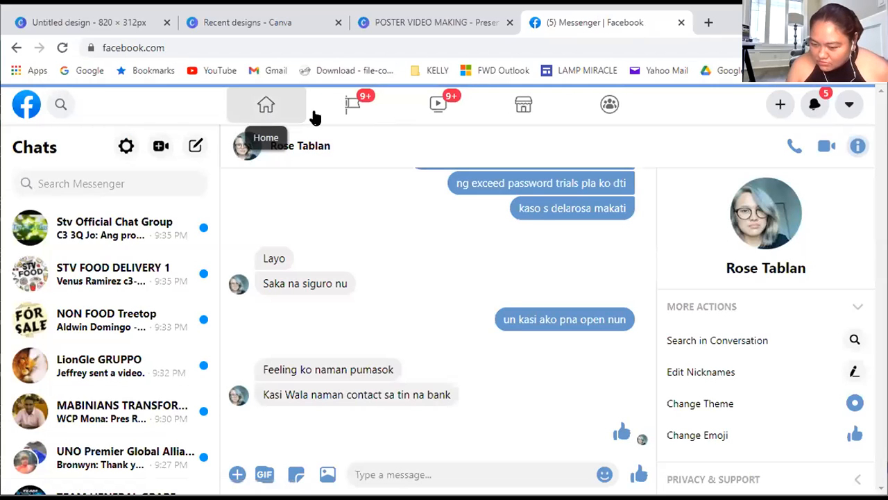
pyautogui.click(266, 106)
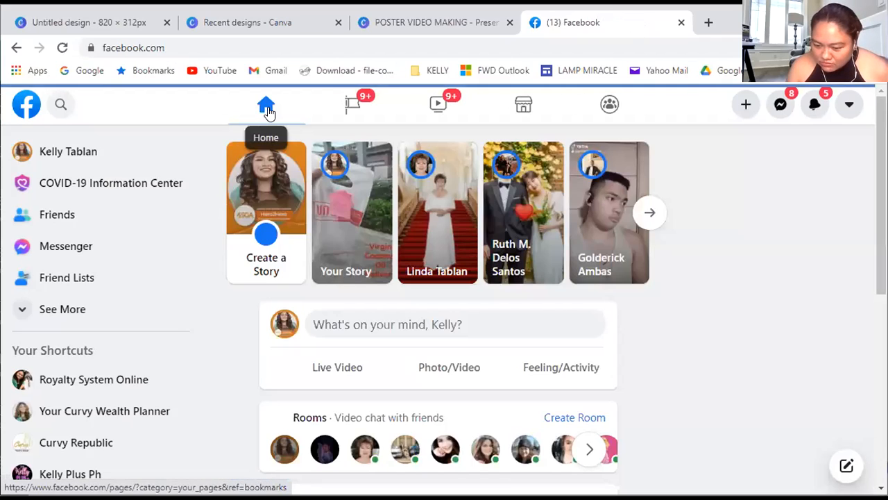
# Search Facebook for "eos 4x15 system"
pyautogui.click(60, 106)
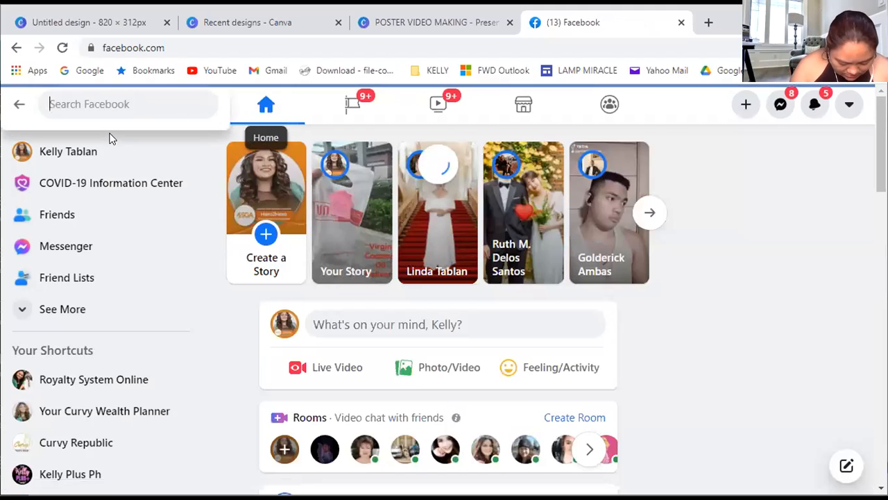
pyautogui.write('eos')
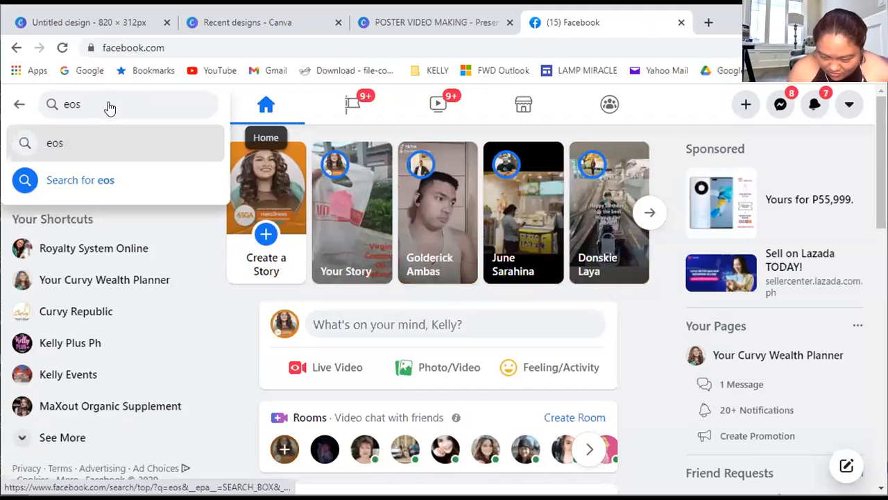
pyautogui.doubleClick(109, 102)
pyautogui.click(109, 102)
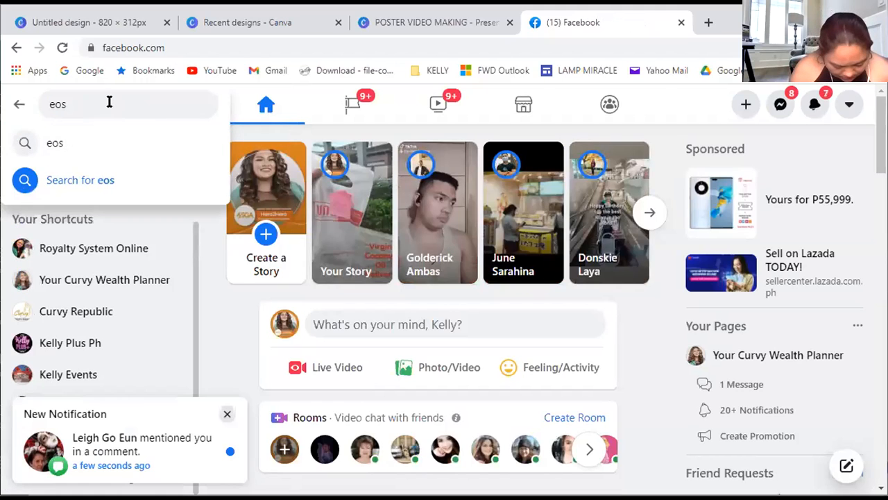
pyautogui.write('4x')
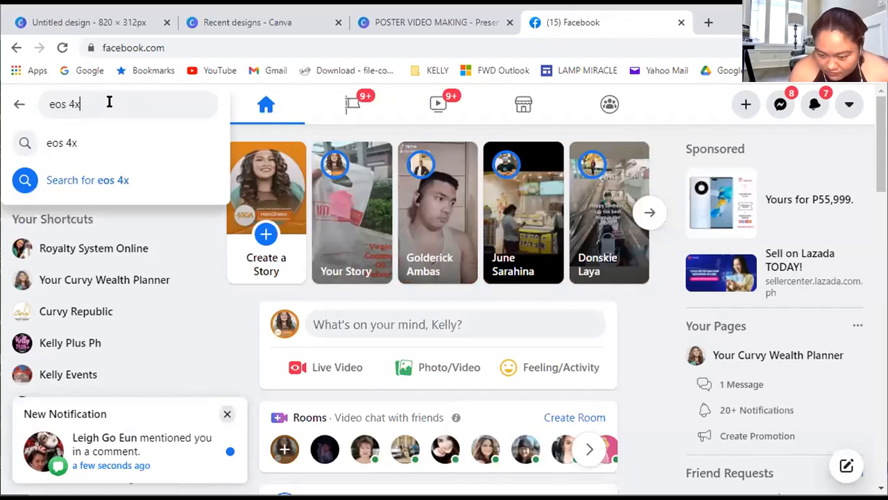
pyautogui.write('15')
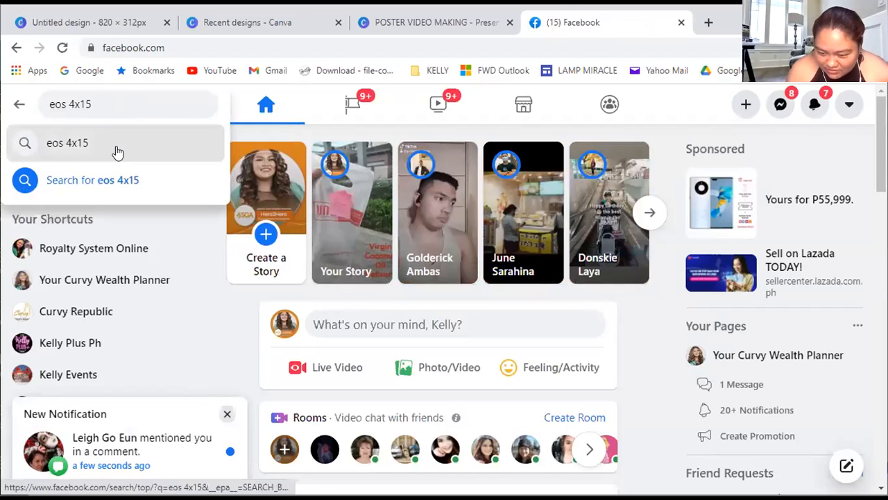
pyautogui.write(' s')
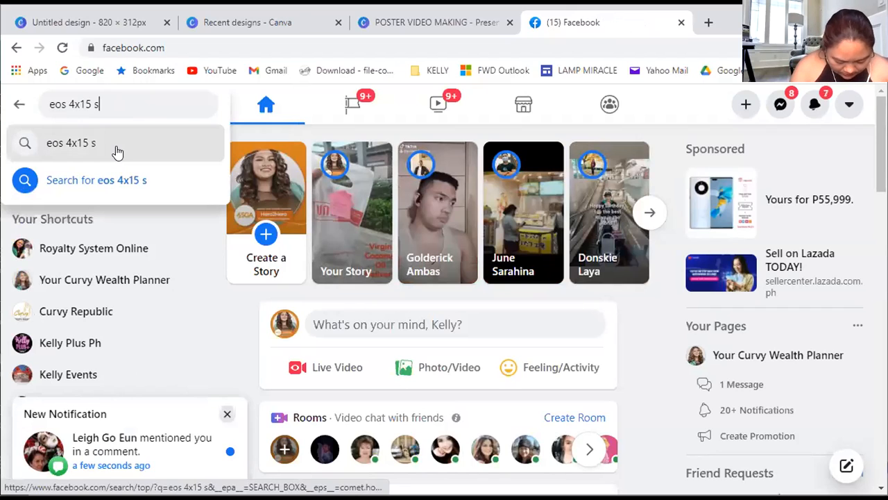
pyautogui.write('ystem')
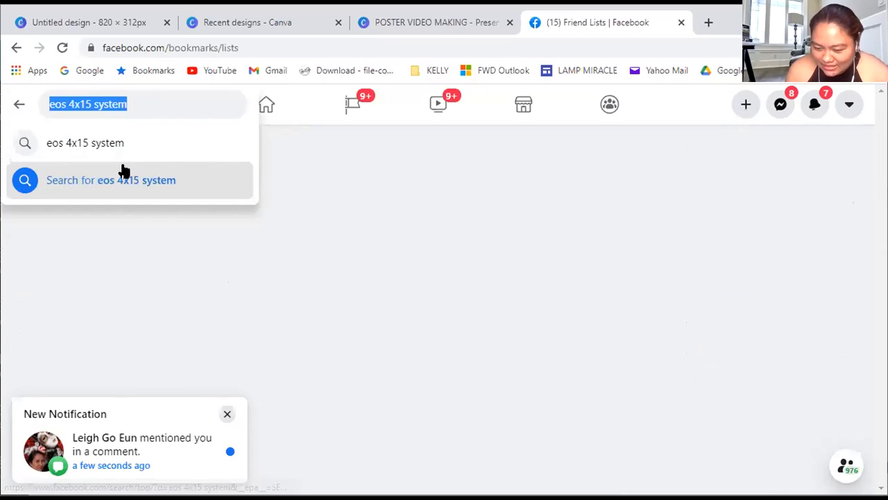
pyautogui.click(124, 182)
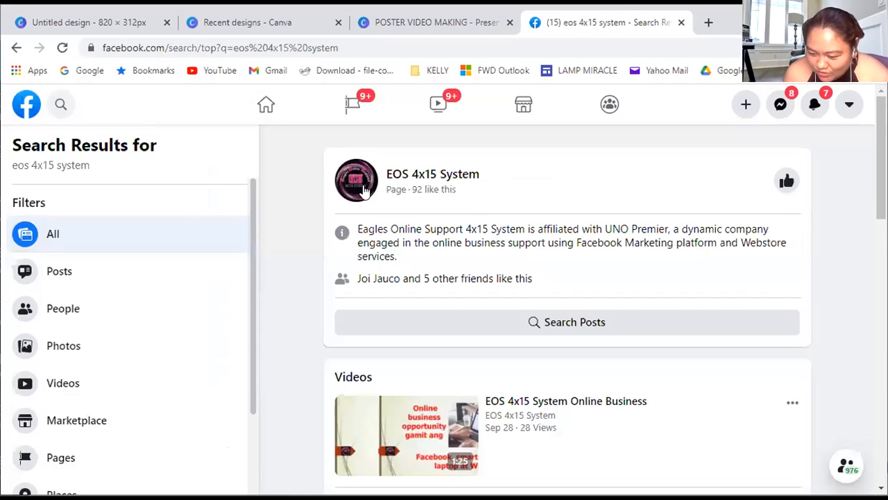
# Save the EOS 4x15 System page's profile picture as a JPEG in the Documents folder and close the photo
pyautogui.click(361, 190)
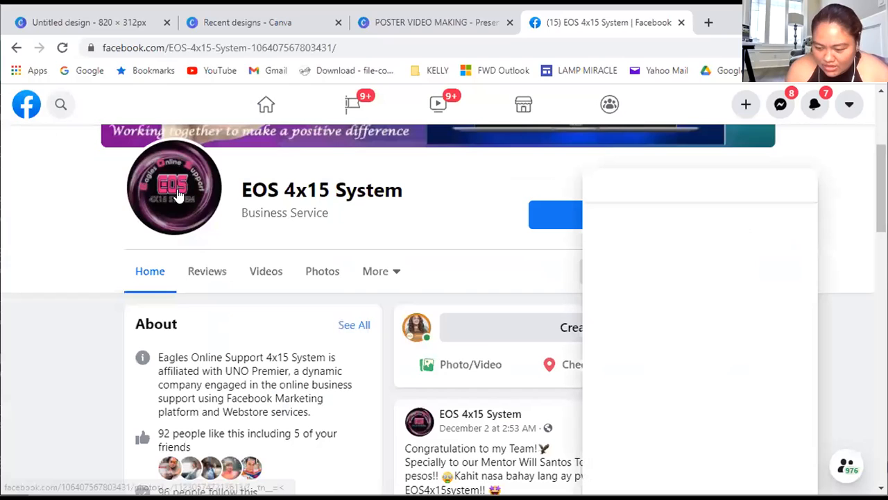
pyautogui.click(179, 198)
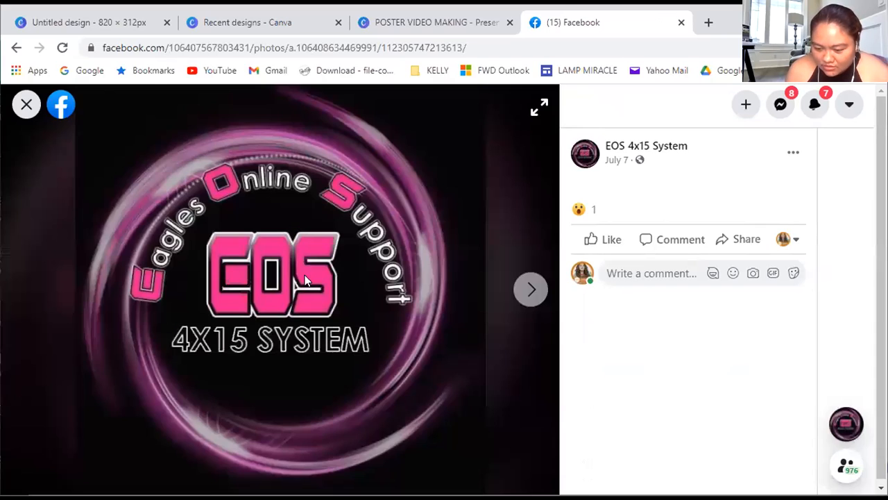
pyautogui.rightClick(324, 284)
pyautogui.click(349, 305)
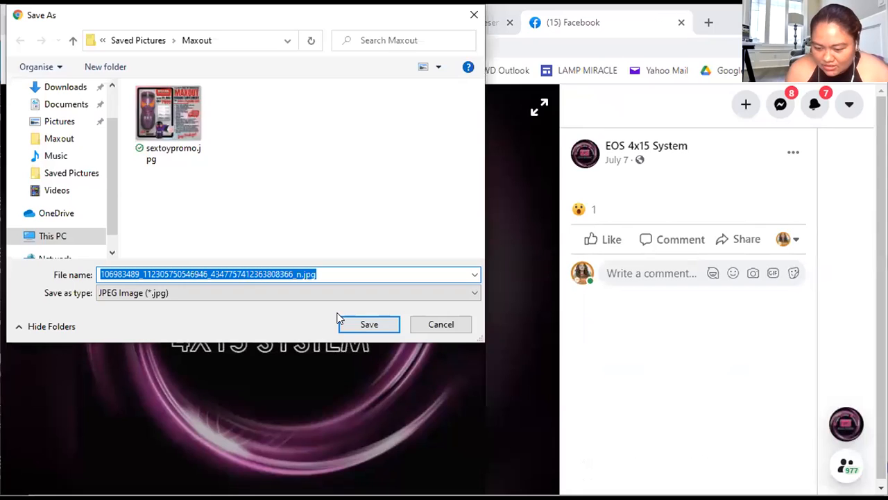
pyautogui.scroll(1, 59, 139)
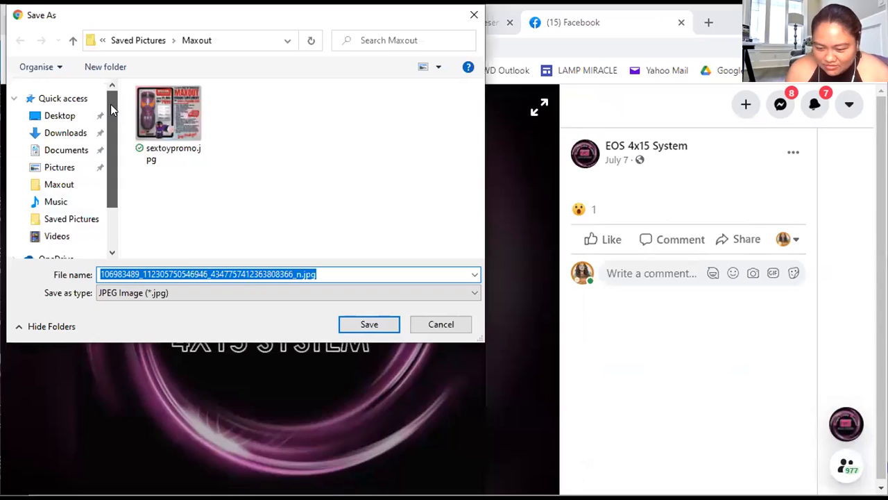
pyautogui.click(76, 152)
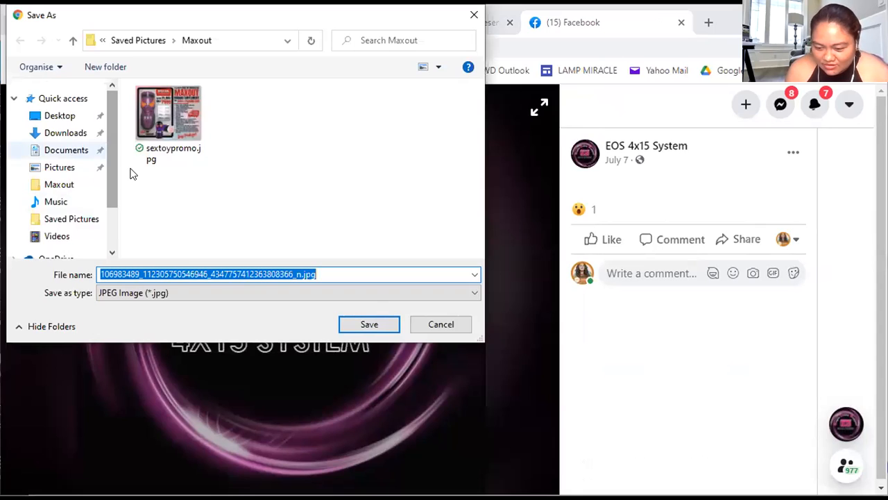
pyautogui.click(383, 326)
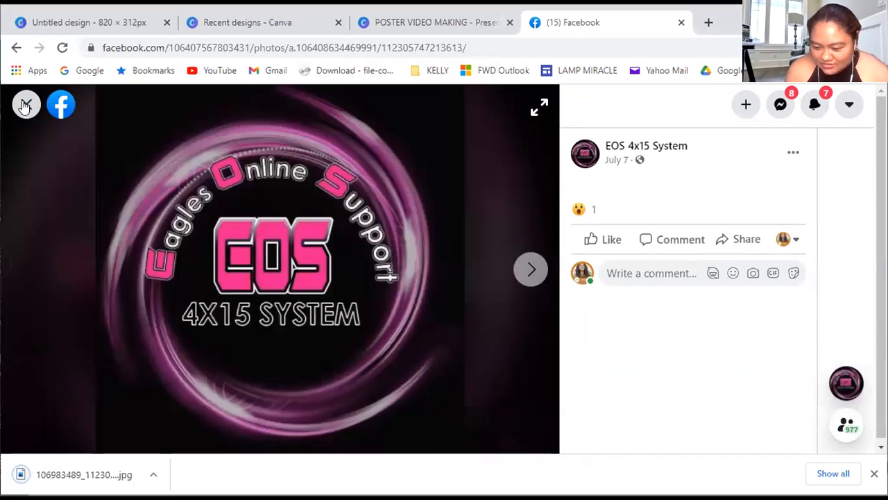
pyautogui.click(24, 104)
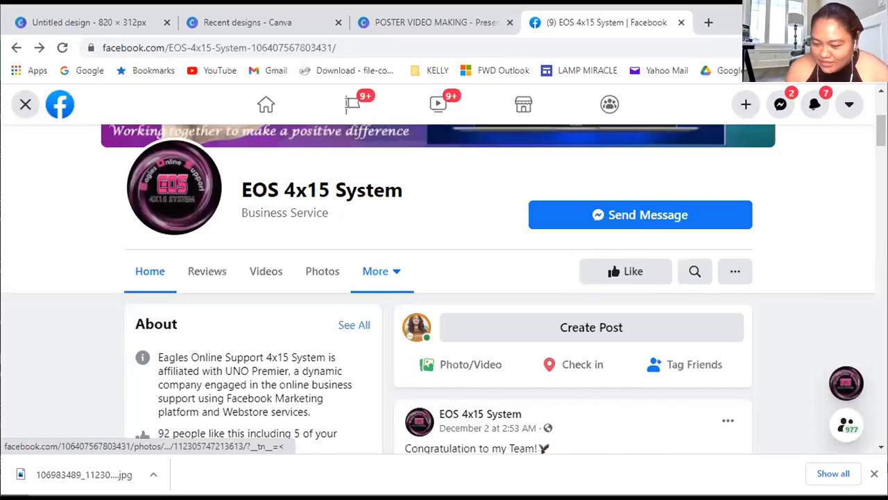
# Switch back to the 820 × 312 px design in Canva and title it EOS
pyautogui.click(305, 32)
pyautogui.click(114, 22)
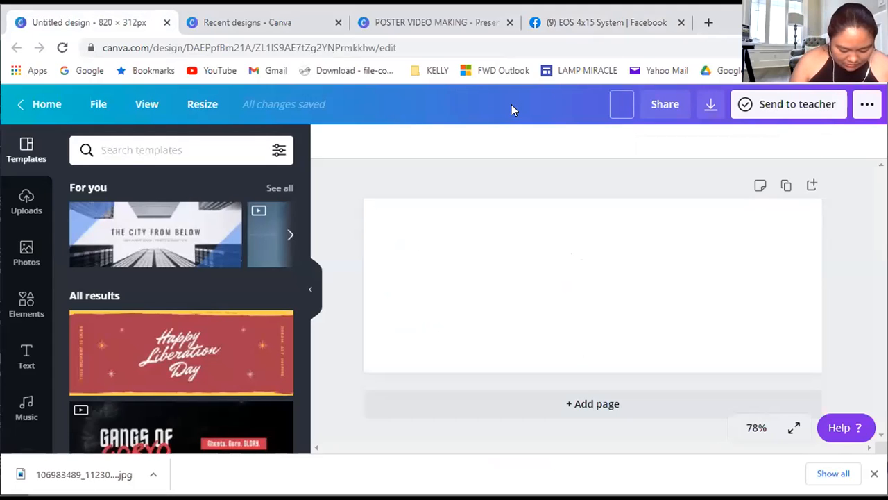
pyautogui.click(402, 179)
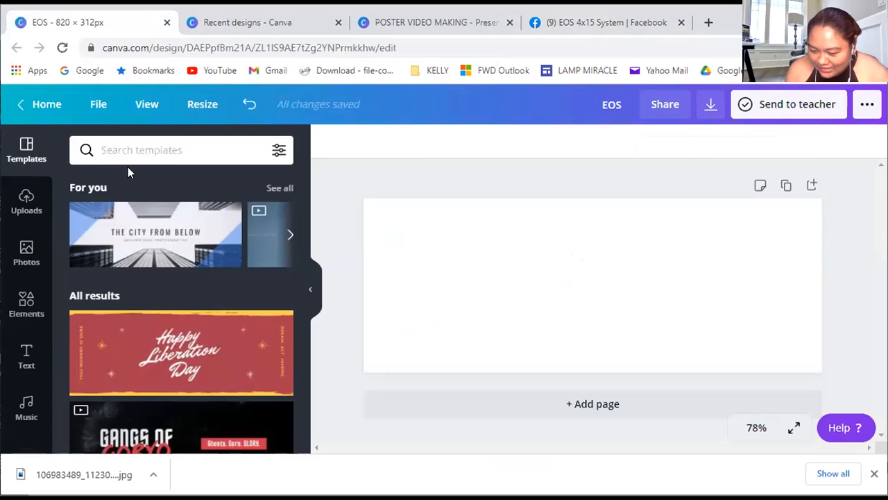
# Look through the suggested templates for the cover and show the available media upload sources
pyautogui.scroll(-3, 174, 326)
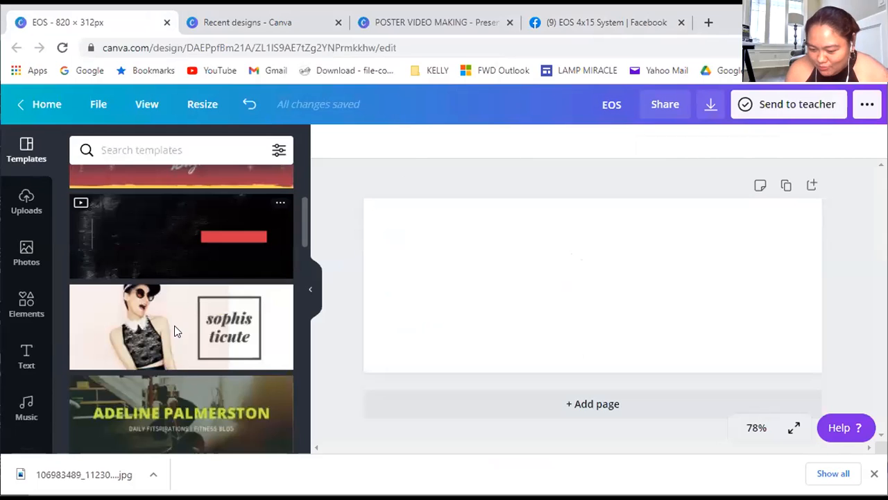
pyautogui.scroll(-2, 147, 288)
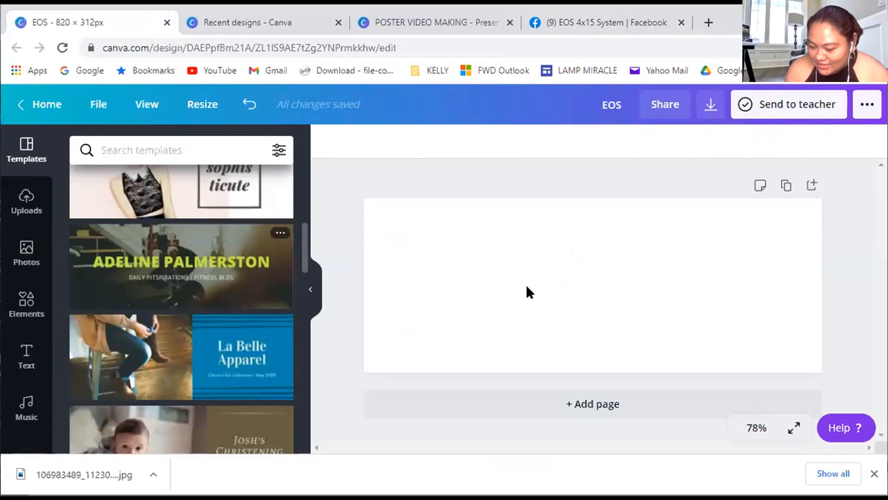
pyautogui.scroll(-3, 161, 366)
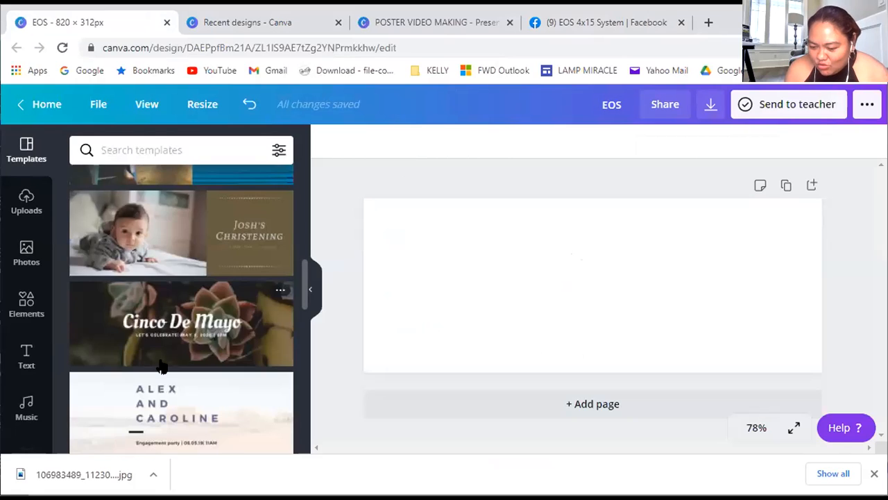
pyautogui.scroll(-10, 161, 364)
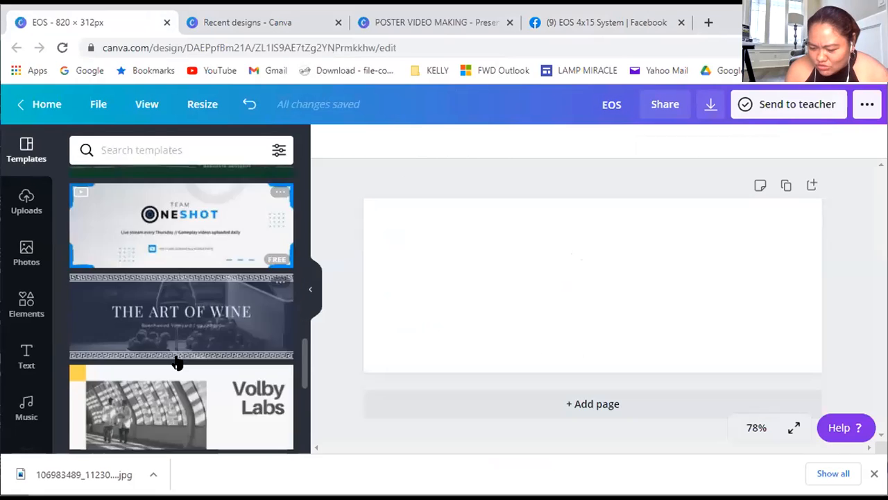
pyautogui.scroll(-2, 175, 361)
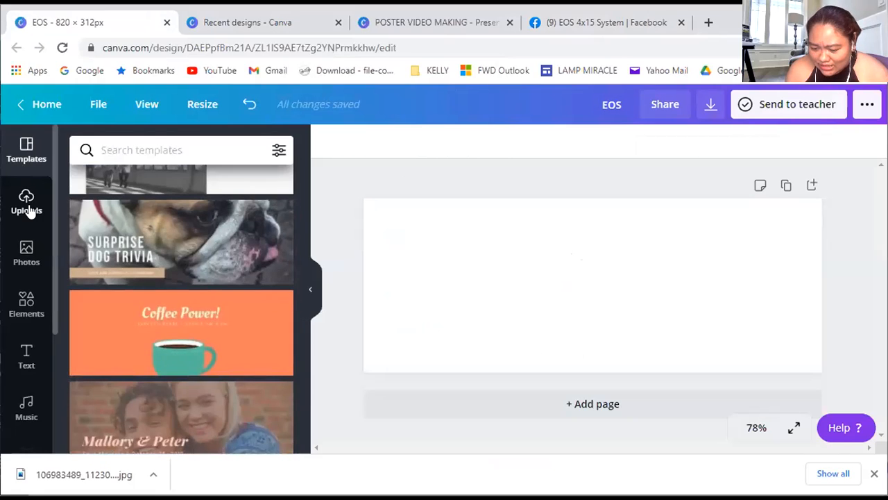
pyautogui.click(27, 205)
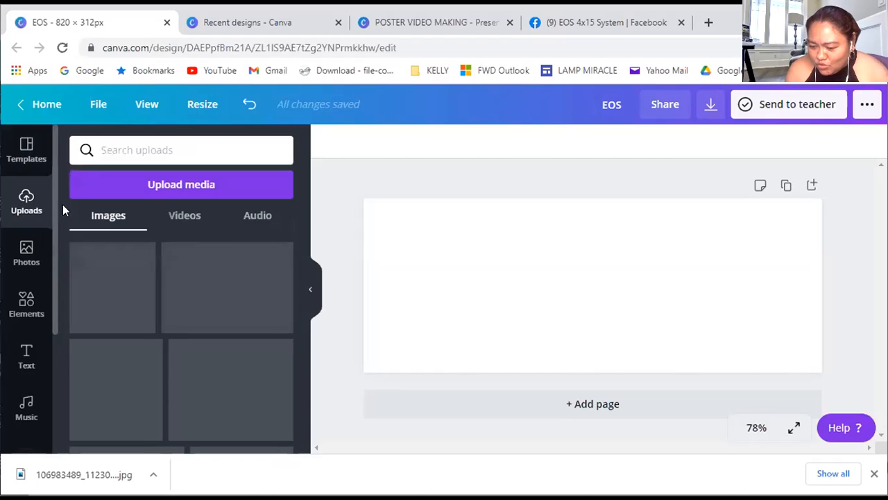
pyautogui.click(114, 188)
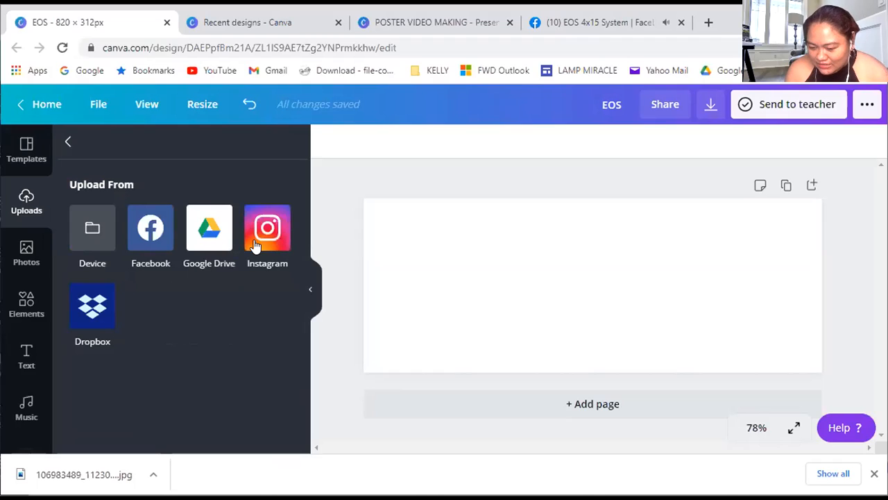
# Search Canva's photo library for OFFICE
pyautogui.click(22, 256)
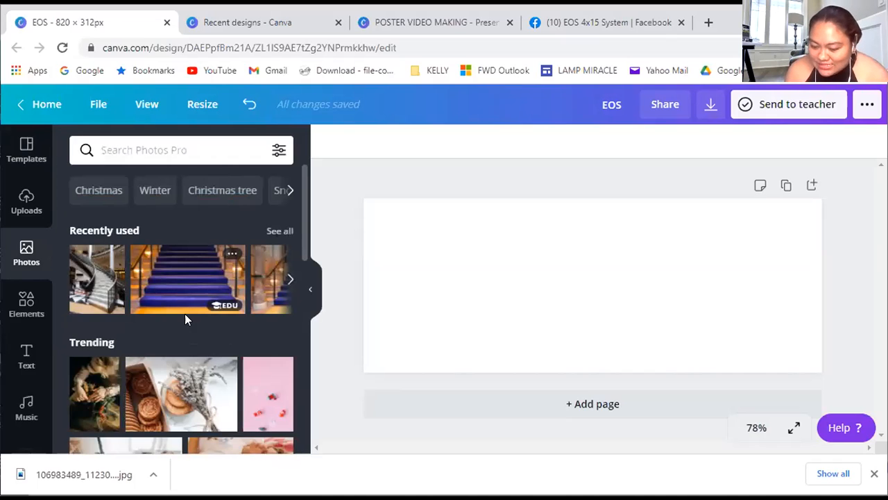
pyautogui.click(157, 154)
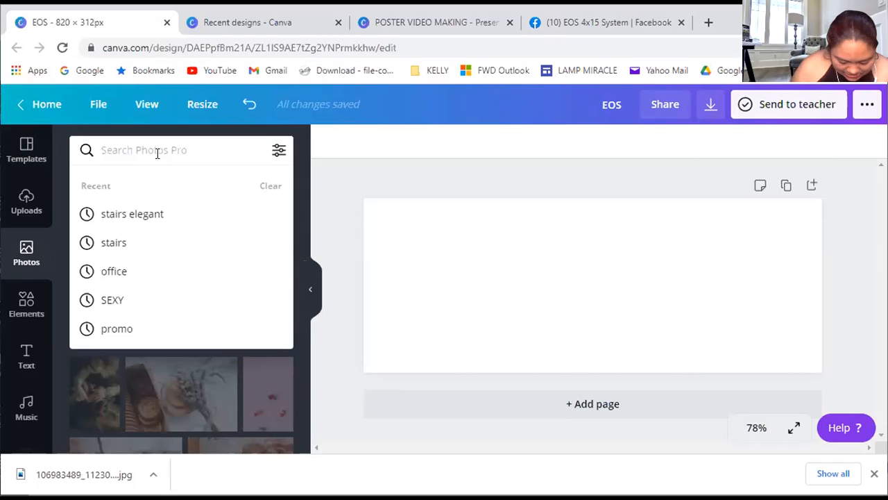
pyautogui.write('oFFICE')
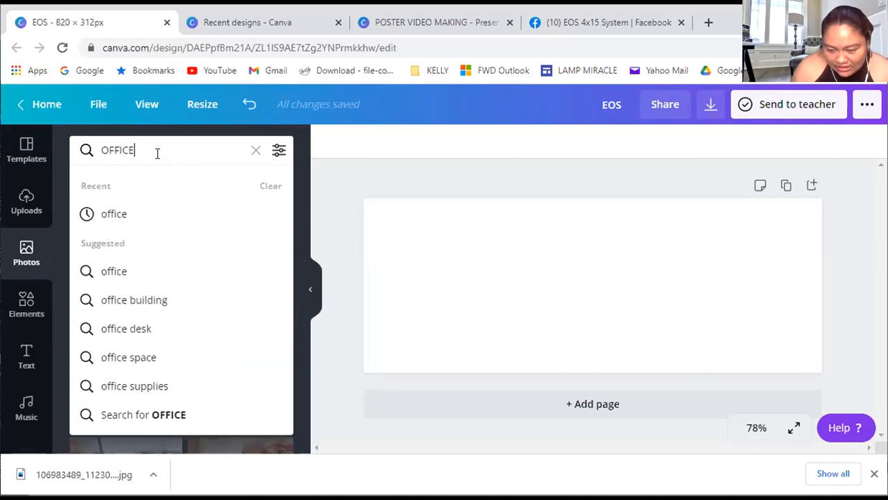
pyautogui.press('Return')
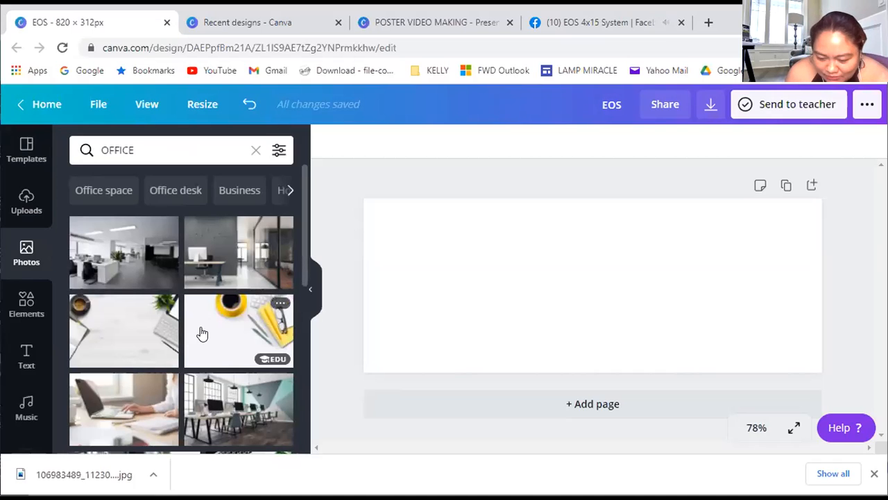
# Add the dark desk photo with hands on a laptop and align it to the design's upper-left corner
pyautogui.scroll(-1, 201, 330)
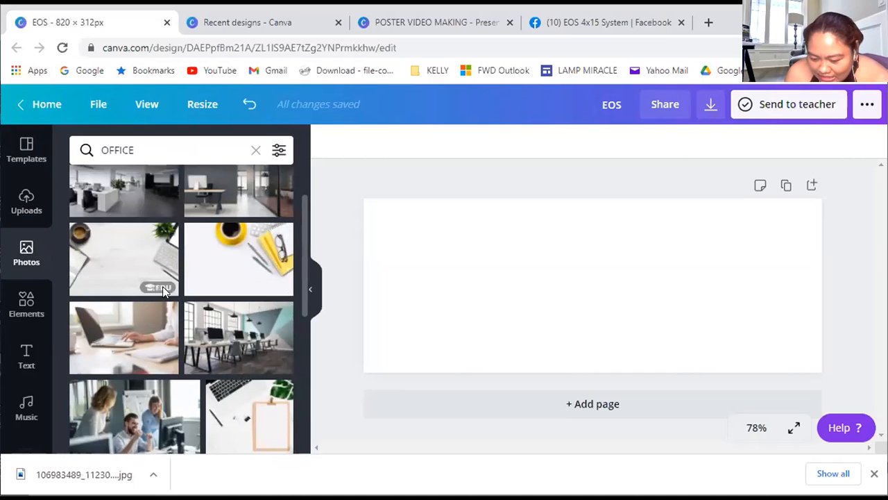
pyautogui.scroll(-2, 142, 292)
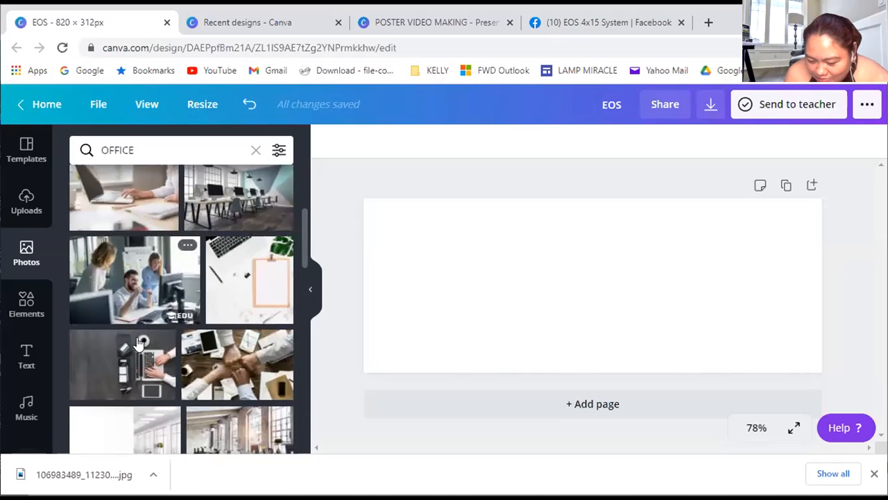
pyautogui.click(116, 362)
pyautogui.moveTo(511, 313); pyautogui.dragTo(389, 299)
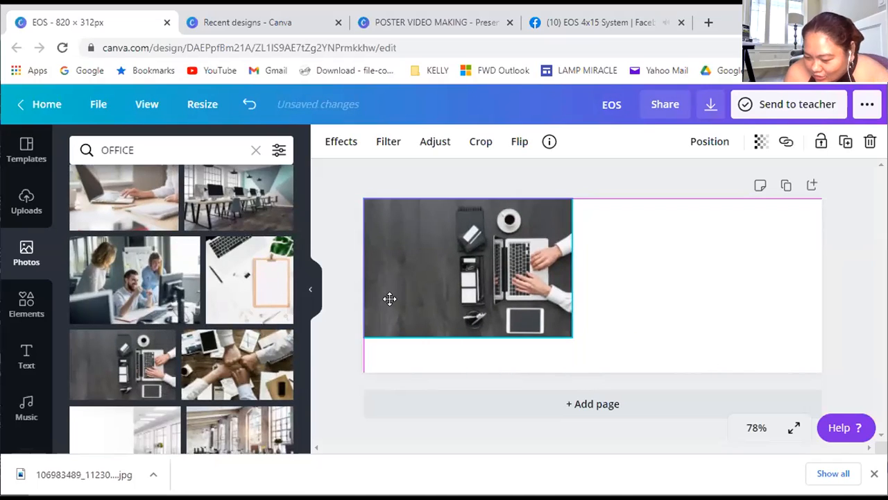
# Undo the desk photo's corner alignment and enlarge the photo to the full height of the design
pyautogui.hotkey('ctrl', 'z')
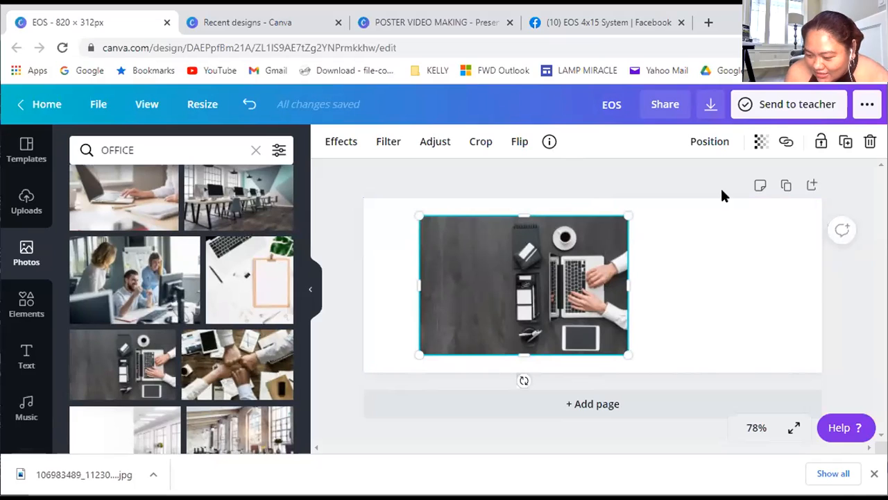
pyautogui.click(731, 331)
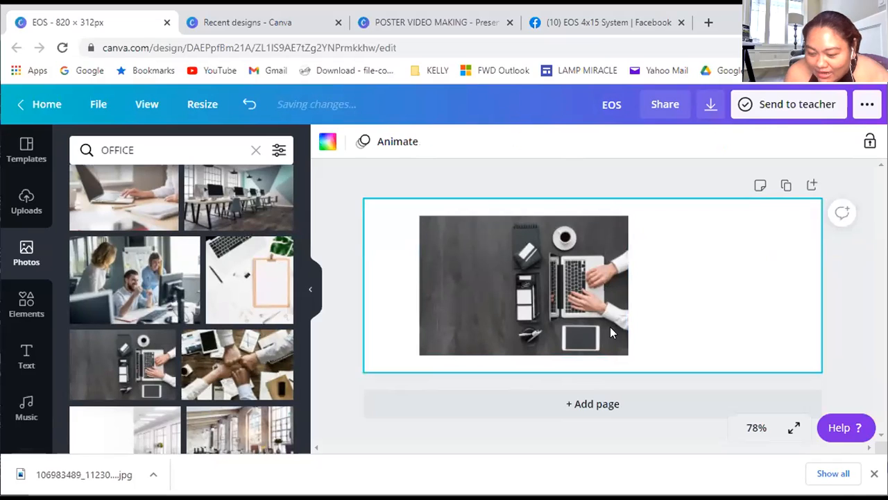
pyautogui.click(559, 305)
pyautogui.moveTo(590, 321); pyautogui.dragTo(613, 321)
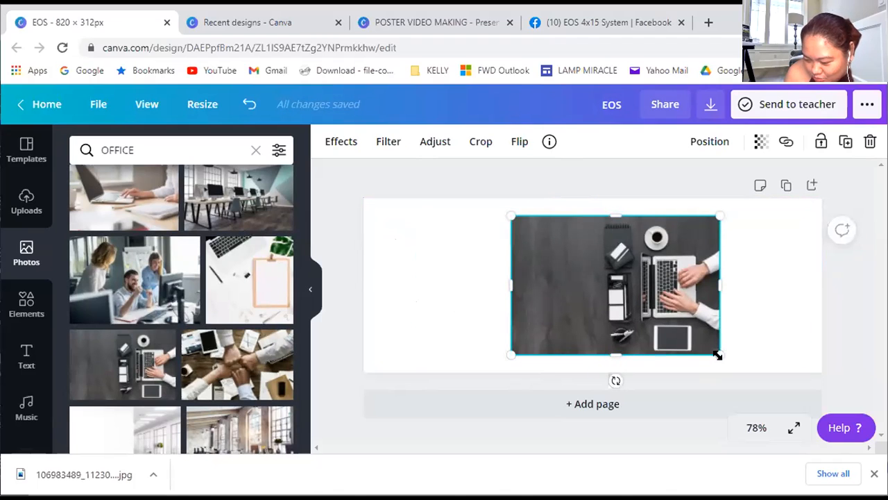
pyautogui.moveTo(720, 352); pyautogui.dragTo(746, 373)
pyautogui.moveTo(502, 217); pyautogui.dragTo(476, 198)
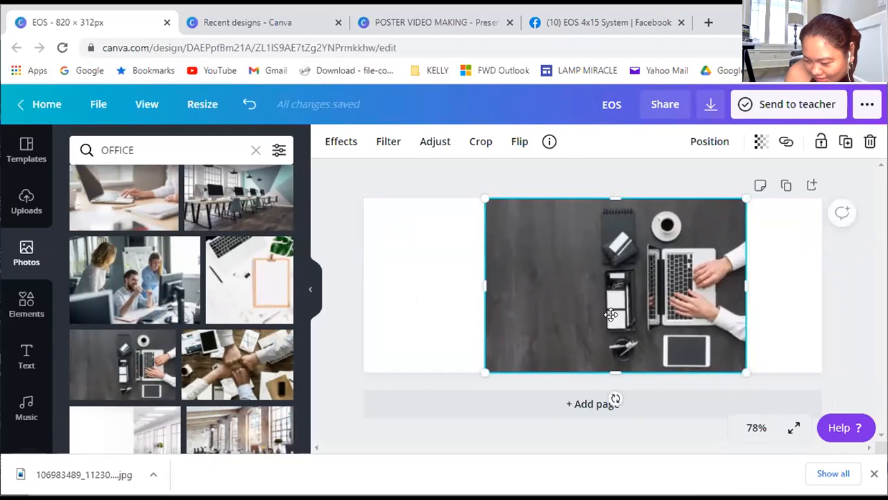
pyautogui.moveTo(610, 315); pyautogui.dragTo(518, 314)
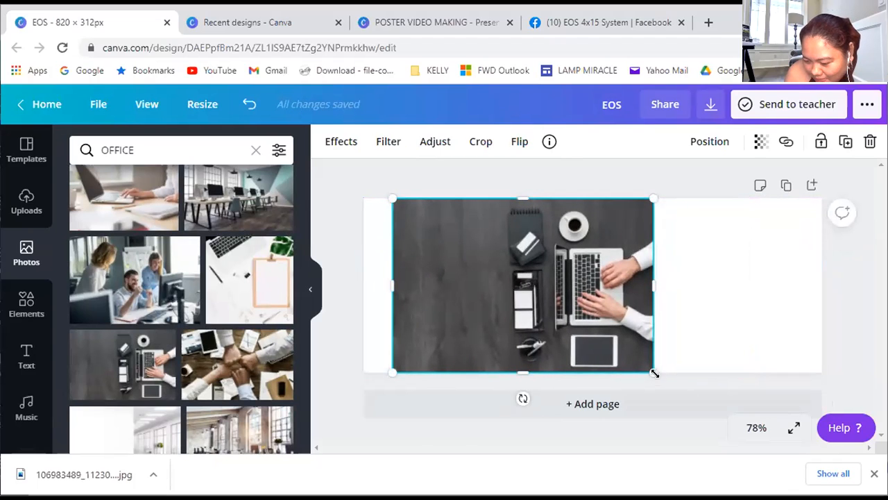
# Try the desk photo at sizes larger than the design's height in different positions
pyautogui.moveTo(653, 372); pyautogui.dragTo(726, 444)
pyautogui.moveTo(608, 245); pyautogui.dragTo(588, 251)
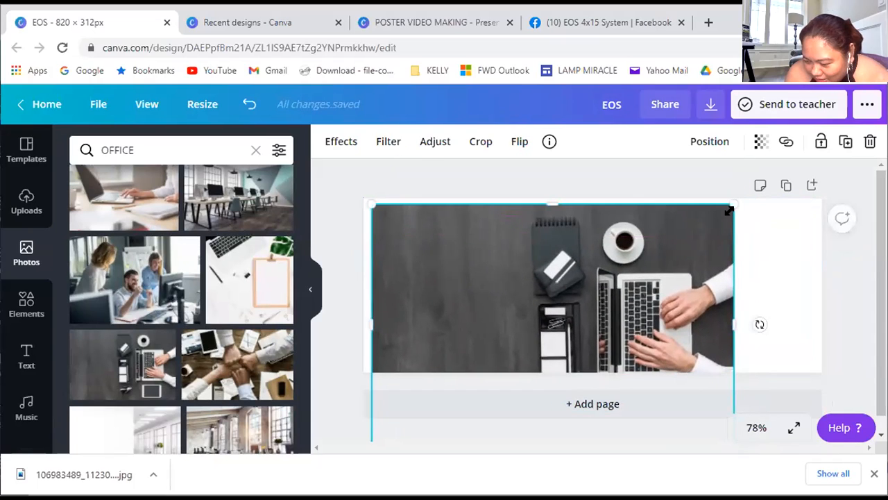
pyautogui.moveTo(732, 206); pyautogui.dragTo(650, 260)
pyautogui.moveTo(533, 321); pyautogui.dragTo(644, 244)
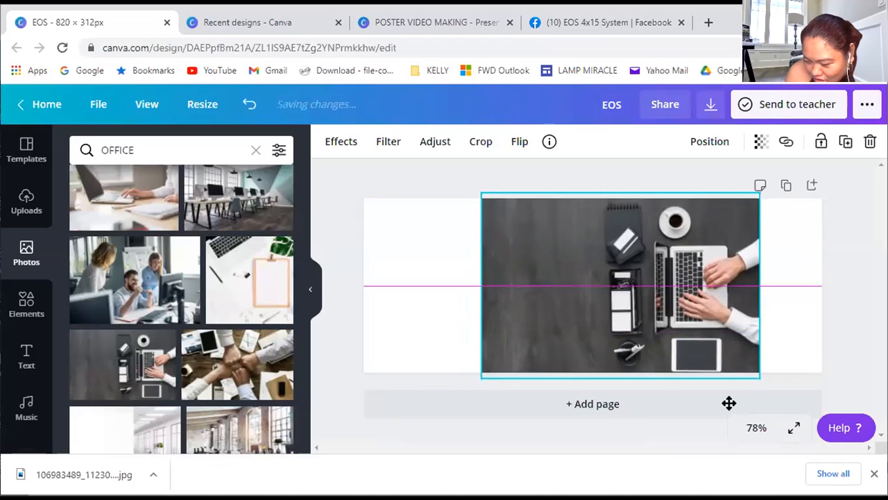
pyautogui.moveTo(615, 281); pyautogui.dragTo(557, 268)
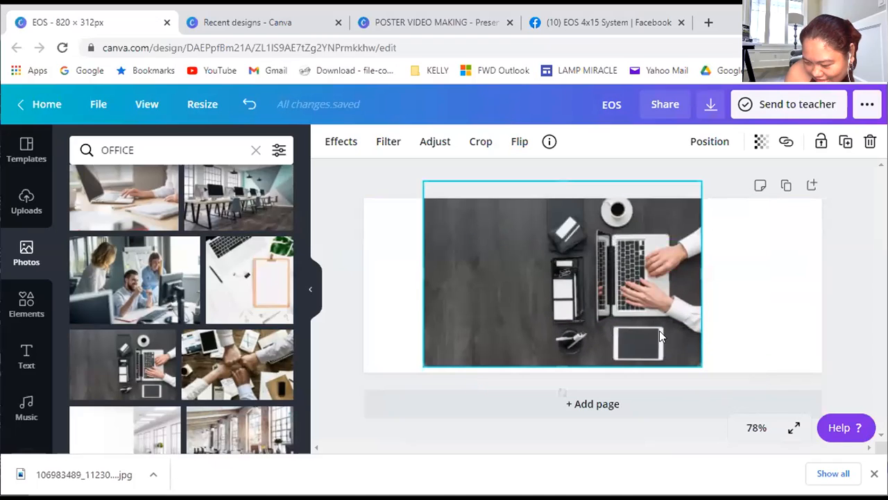
# Fit the desk photo to the design's full height and align it flush with the design's right edge
pyautogui.moveTo(605, 305); pyautogui.dragTo(630, 317)
pyautogui.moveTo(720, 377); pyautogui.dragTo(708, 372)
pyautogui.moveTo(550, 309); pyautogui.dragTo(653, 310)
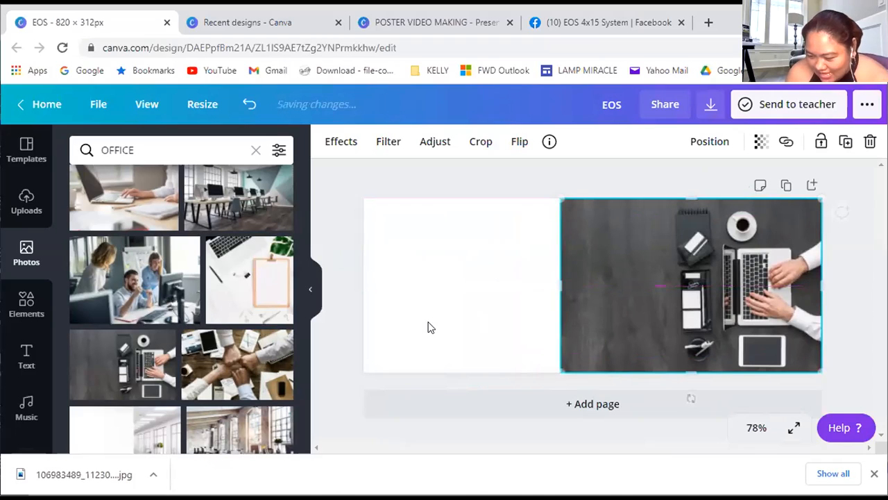
pyautogui.click(608, 292)
pyautogui.click(607, 294)
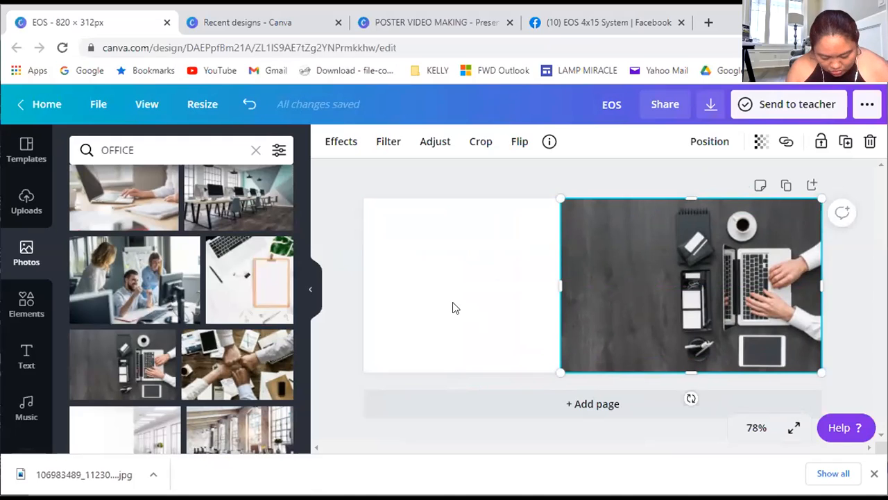
# Duplicate the desk photo, align the copy with the design's left edge and flip it horizontally
pyautogui.hotkey('ctrl', 'd')
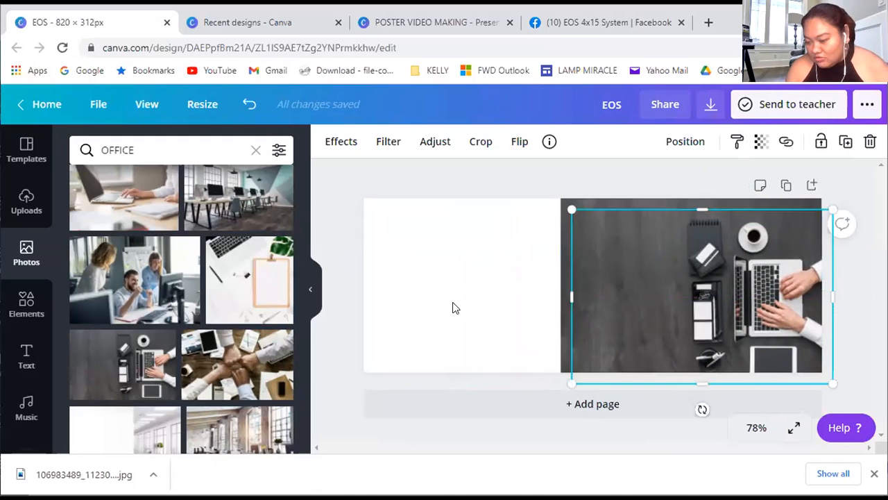
pyautogui.moveTo(624, 290); pyautogui.dragTo(448, 287)
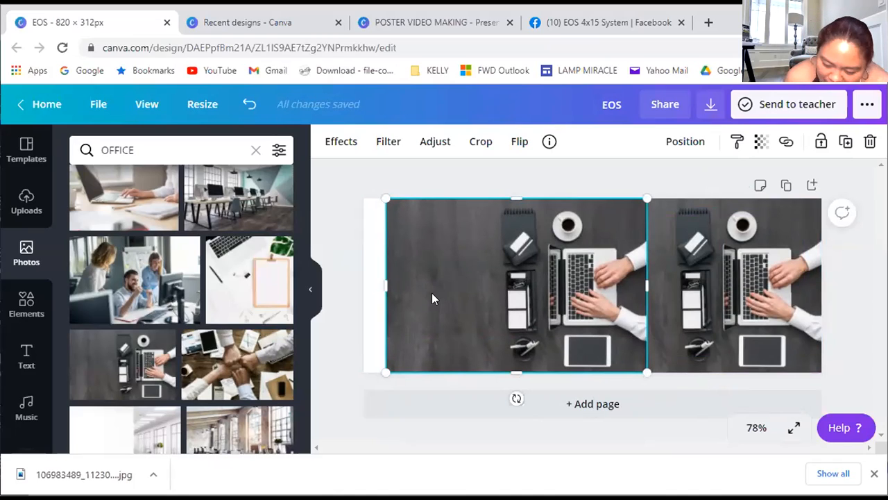
pyautogui.moveTo(455, 308)
pyautogui.mouseDown()
pyautogui.moveTo(424, 312)
pyautogui.moveTo(423, 303)
pyautogui.moveTo(438, 304)
pyautogui.mouseUp()
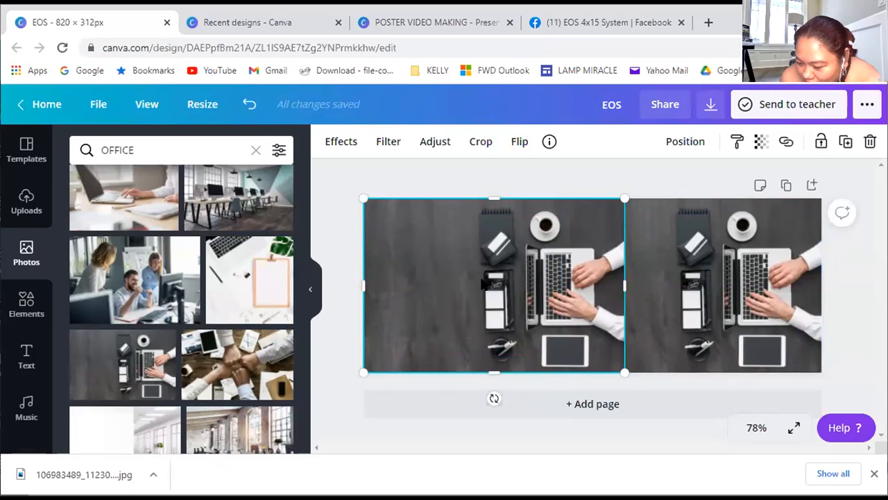
pyautogui.click(520, 146)
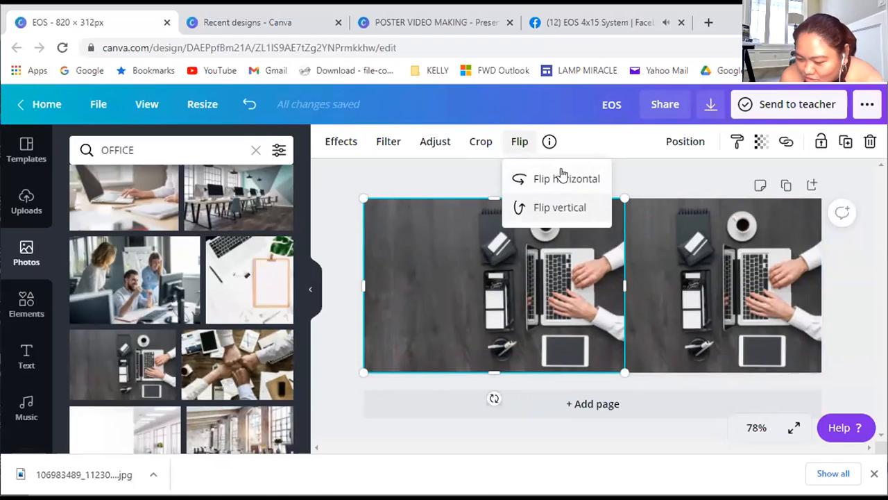
pyautogui.click(564, 178)
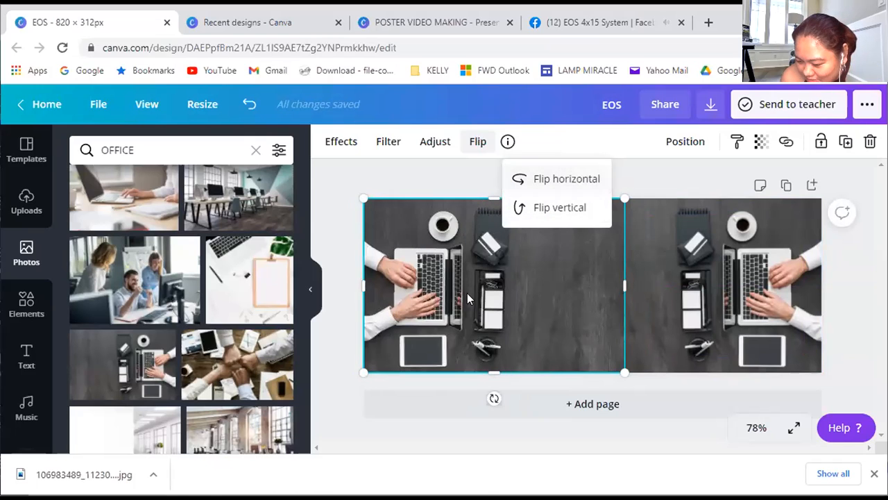
pyautogui.click(381, 185)
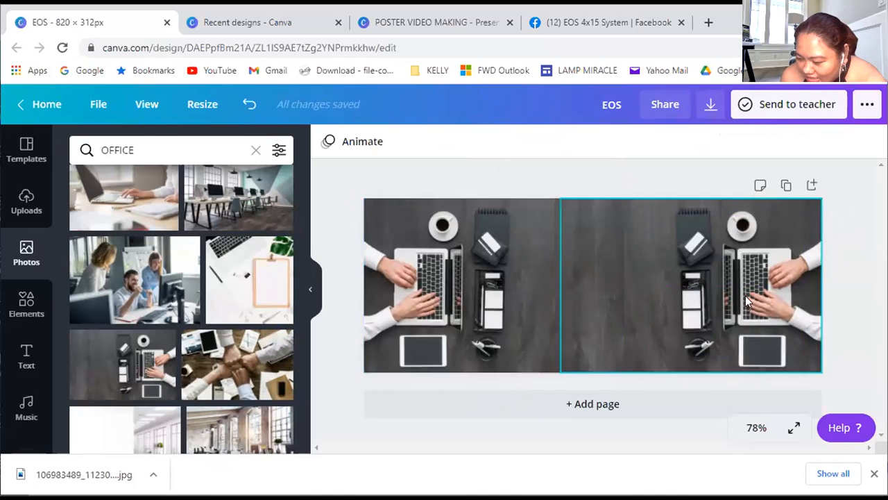
# Shift and enlarge the flipped copy so its bare desk surface fills the left part of the design
pyautogui.moveTo(445, 322); pyautogui.dragTo(318, 324)
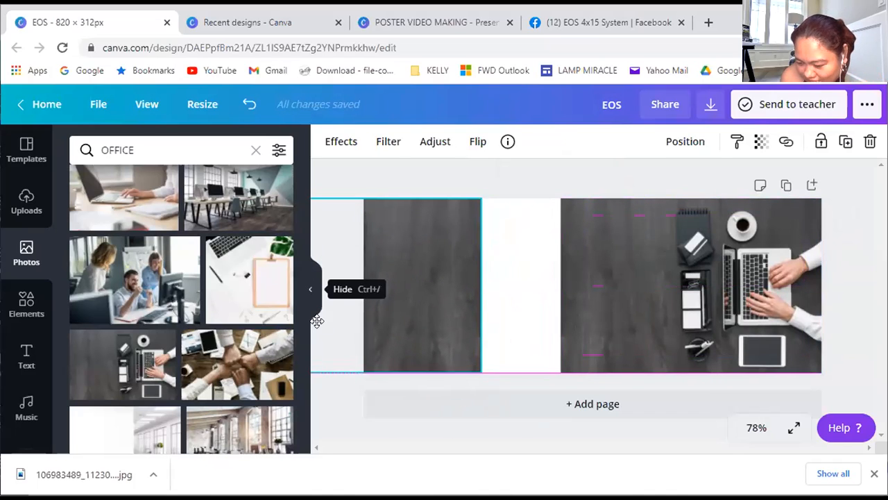
pyautogui.moveTo(489, 383); pyautogui.dragTo(549, 439)
pyautogui.moveTo(411, 333); pyautogui.dragTo(403, 298)
pyautogui.moveTo(476, 368); pyautogui.dragTo(576, 431)
pyautogui.click(656, 182)
pyautogui.click(543, 360)
pyautogui.moveTo(476, 267); pyautogui.dragTo(460, 266)
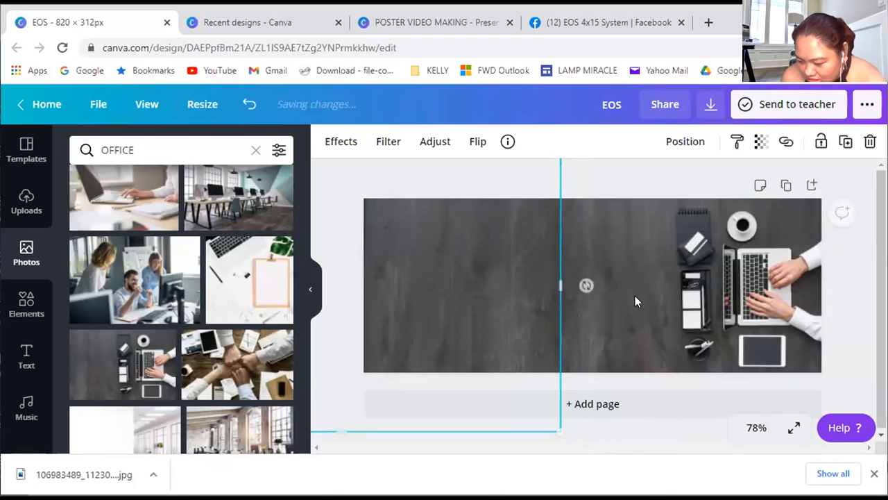
pyautogui.click(610, 176)
pyautogui.click(544, 299)
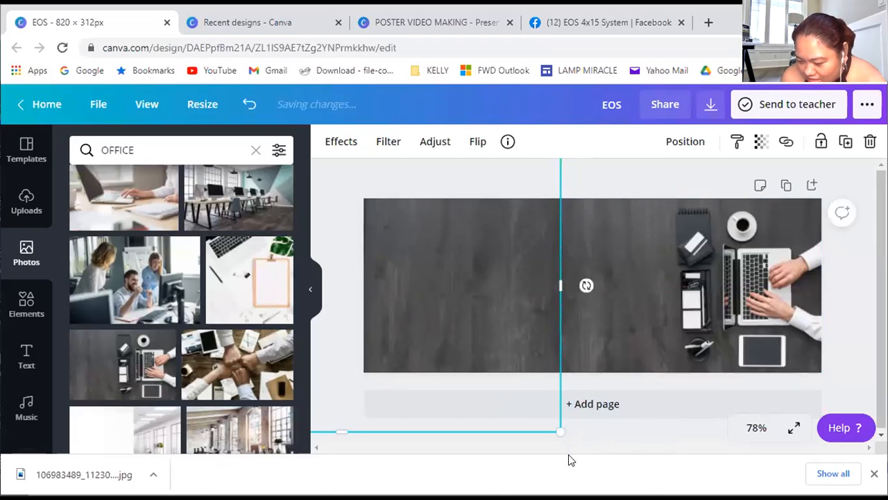
pyautogui.moveTo(562, 433); pyautogui.dragTo(579, 449)
pyautogui.click(653, 179)
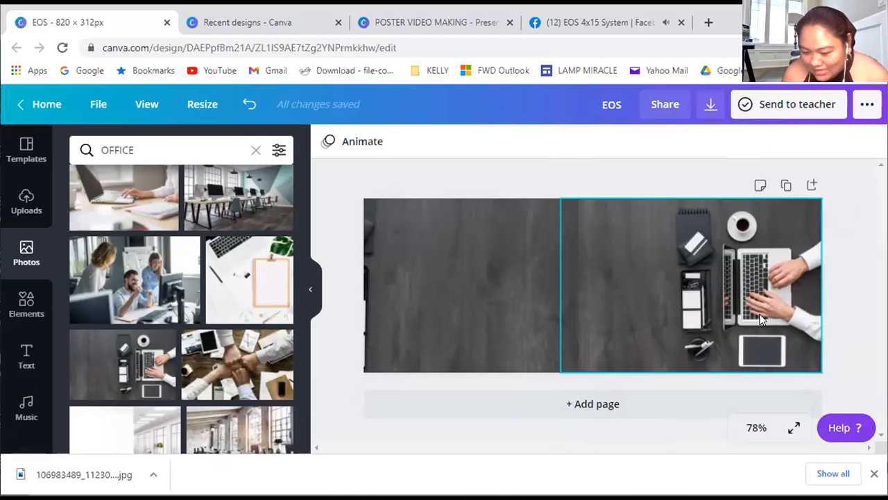
# Clear the photo search and upload the EOS logo JPG from the device's Documents folder
pyautogui.click(257, 151)
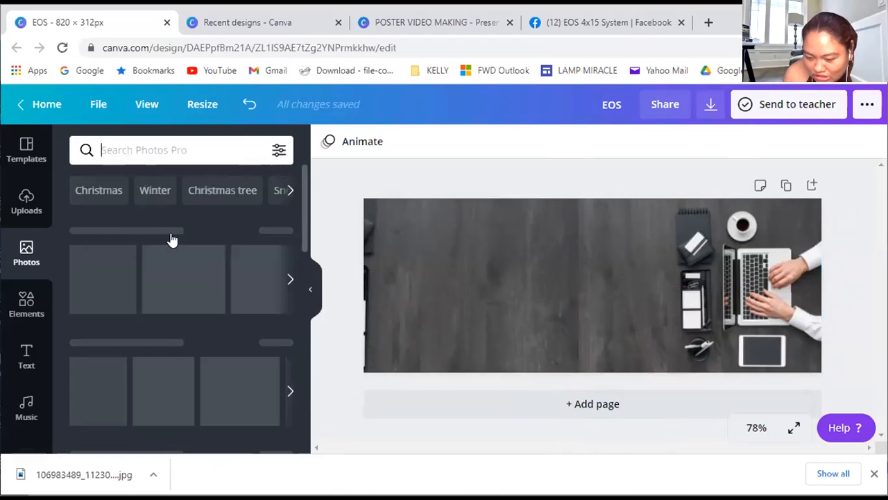
pyautogui.click(28, 204)
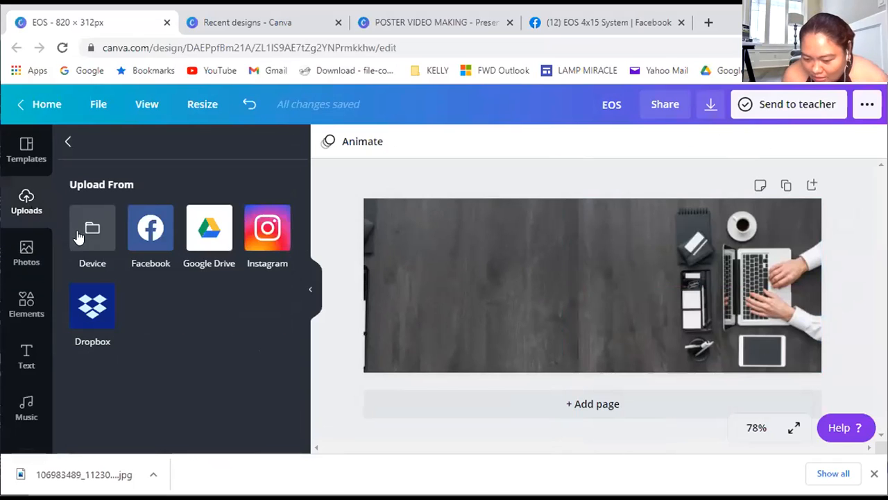
pyautogui.click(86, 226)
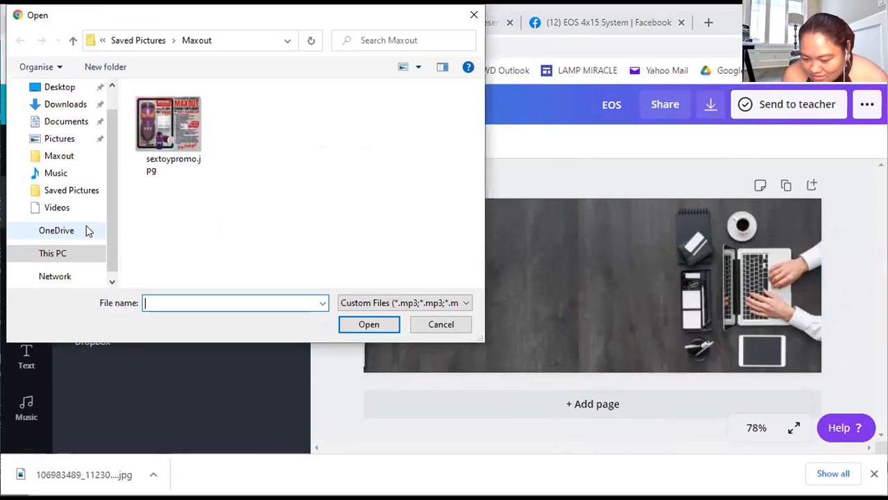
pyautogui.click(76, 122)
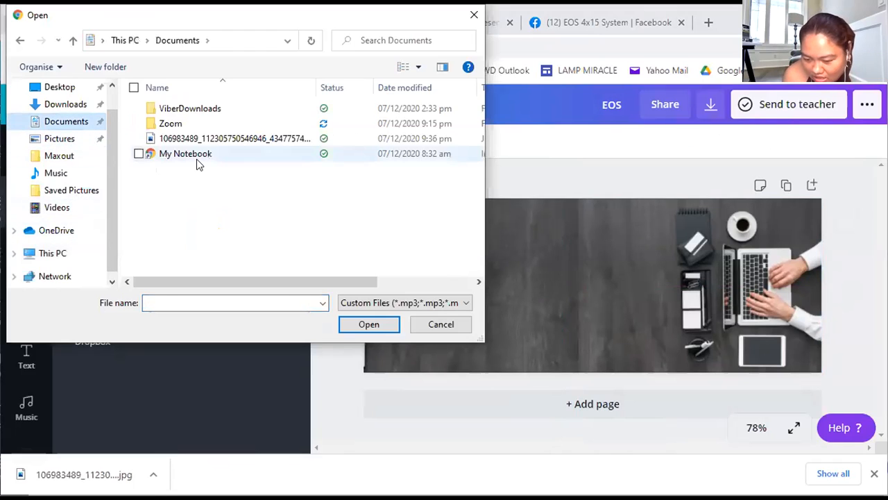
pyautogui.click(241, 138)
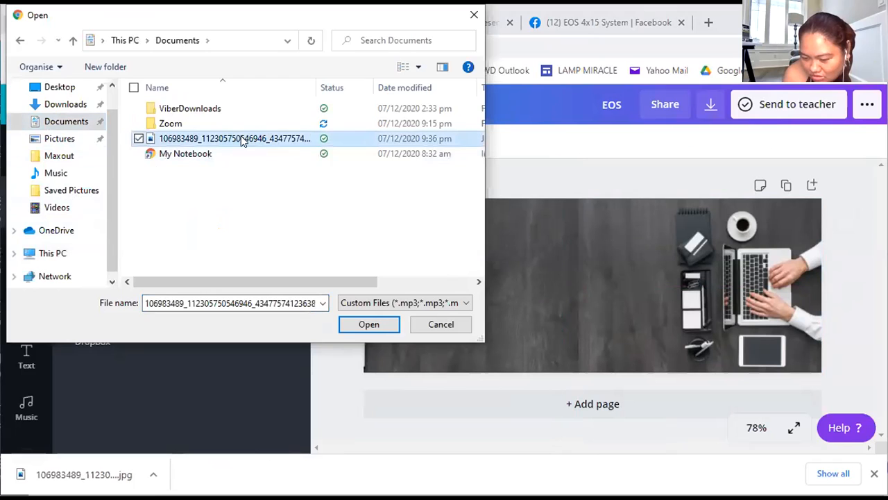
pyautogui.click(391, 321)
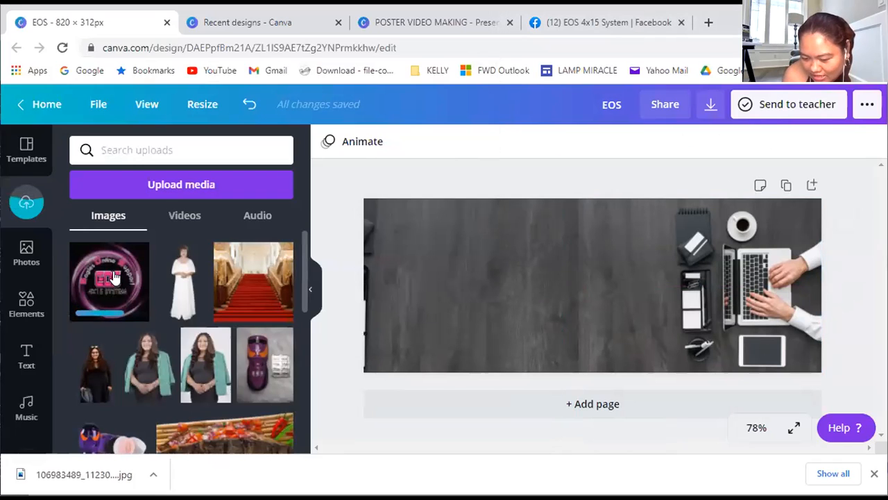
# Try the uploaded EOS logo on the bare left side of the cover, then delete it from the design
pyautogui.click(111, 277)
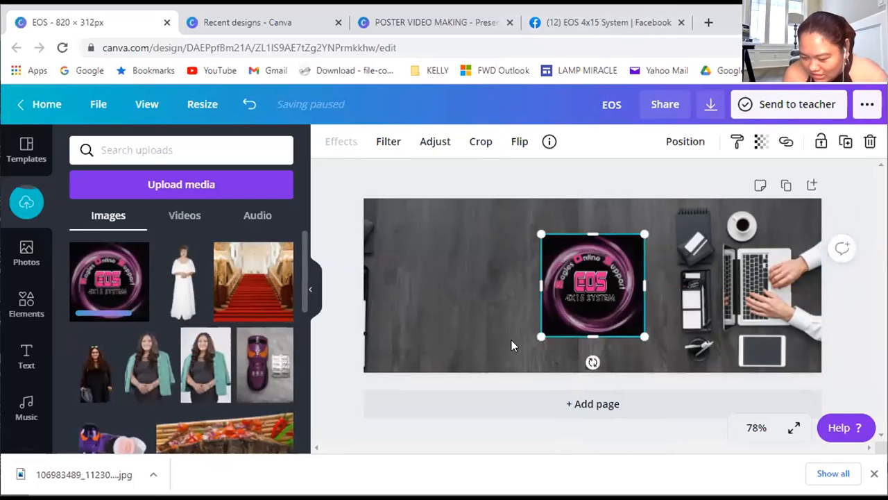
pyautogui.moveTo(594, 299); pyautogui.dragTo(471, 290)
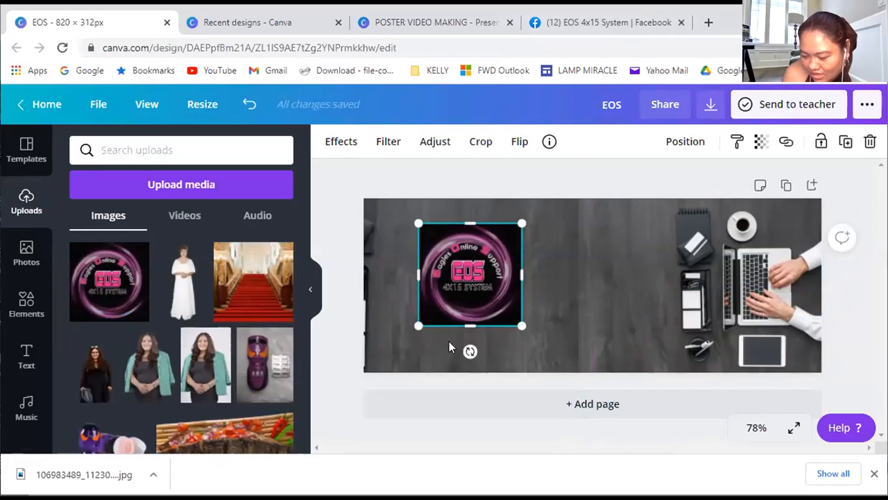
pyautogui.click(415, 343)
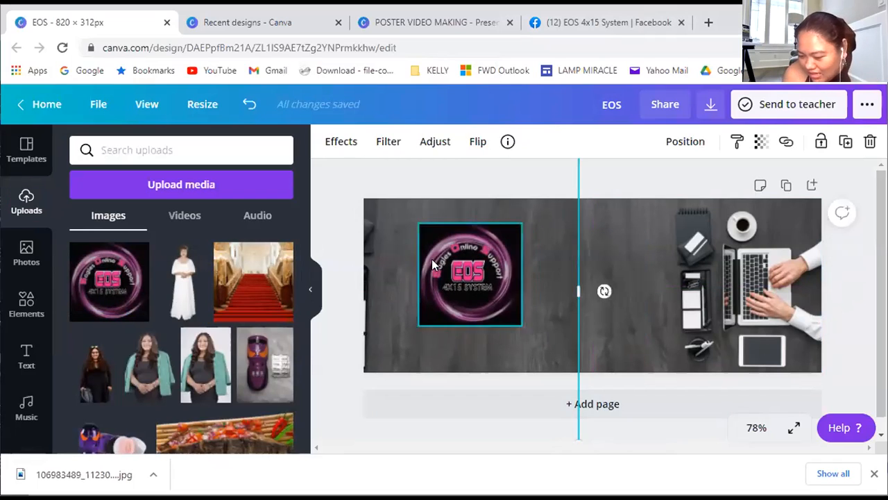
pyautogui.click(494, 313)
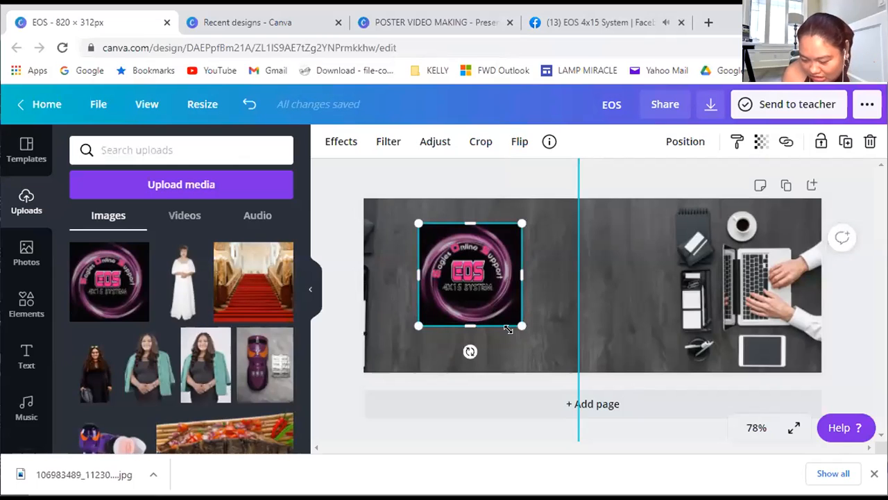
pyautogui.press('Delete')
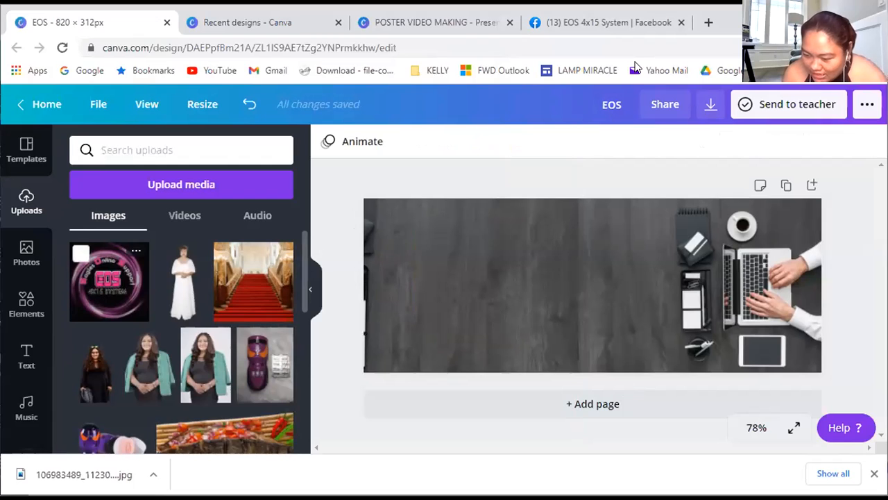
# Open the remove.bg website in a new browser tab
pyautogui.hotkey('ctrl', 't')
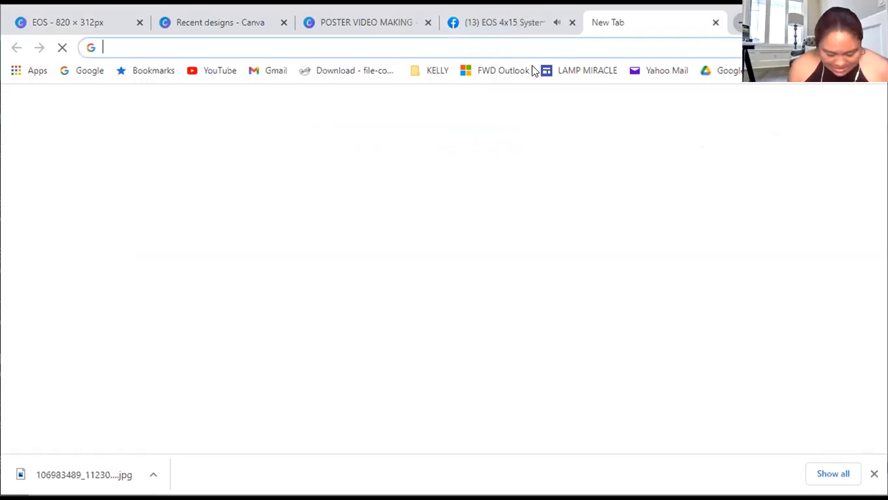
pyautogui.write('RE')
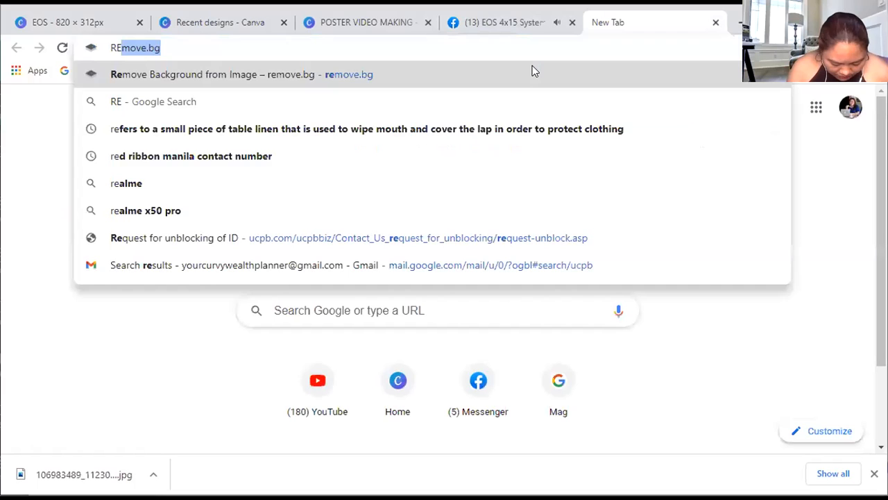
pyautogui.write('MOV')
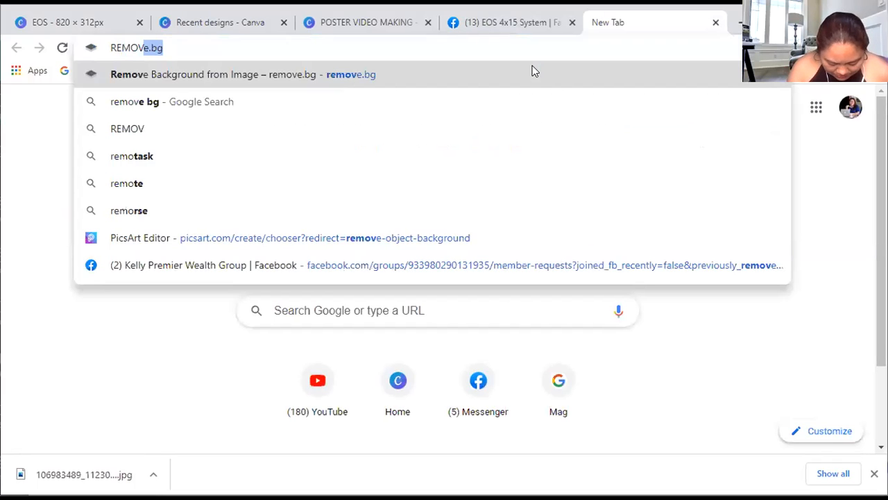
pyautogui.write('E.')
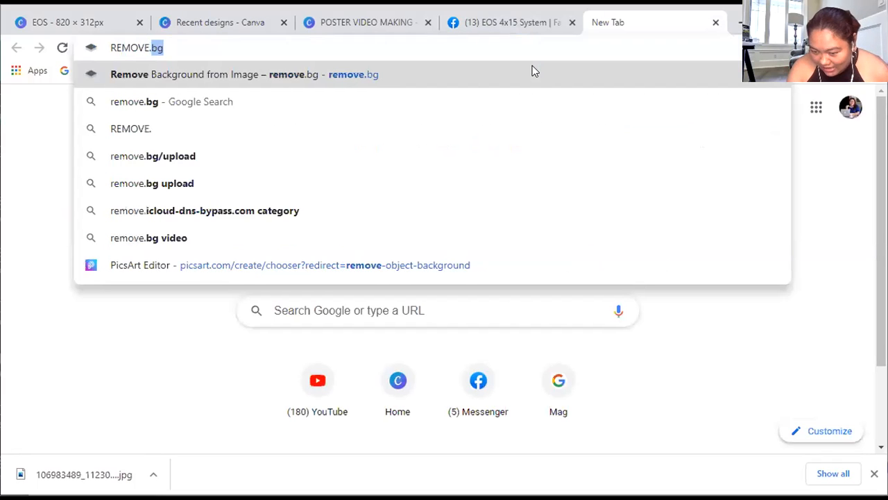
pyautogui.click(373, 75)
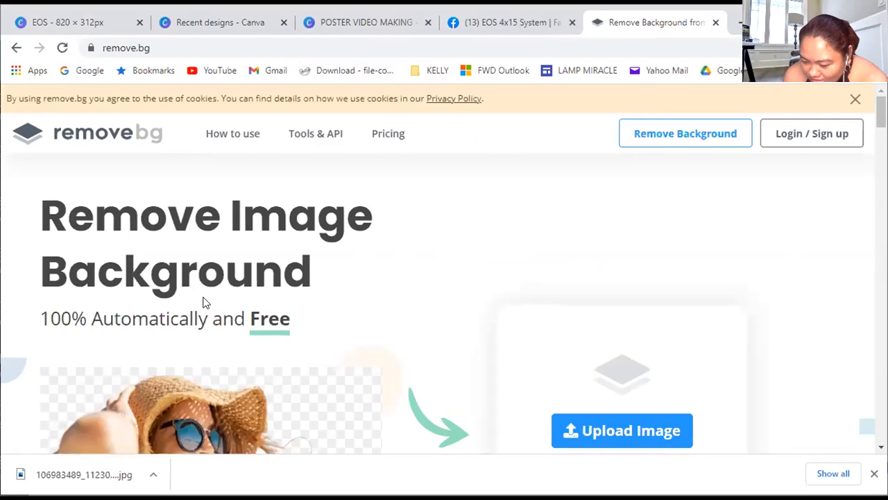
# Try to remove the EOS logo's background by uploading its JPG from the Documents folder to remove.bg
pyautogui.scroll(-3, 203, 298)
pyautogui.scroll(2, 610, 381)
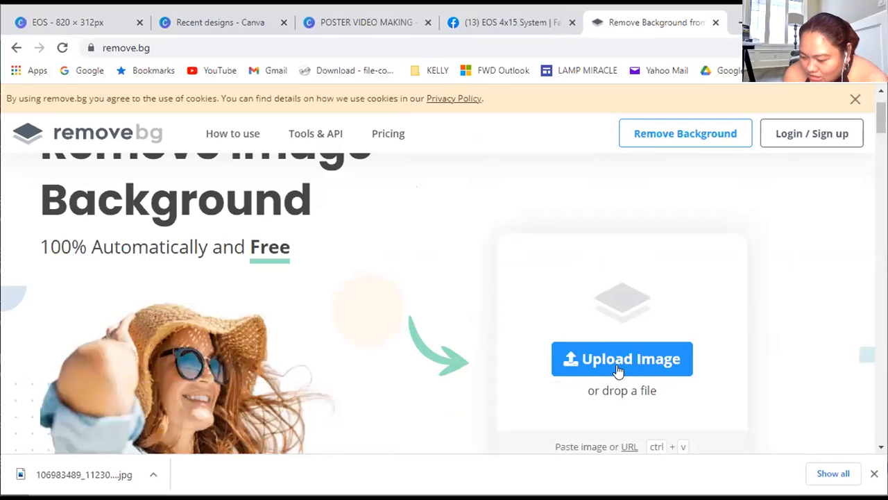
pyautogui.click(618, 370)
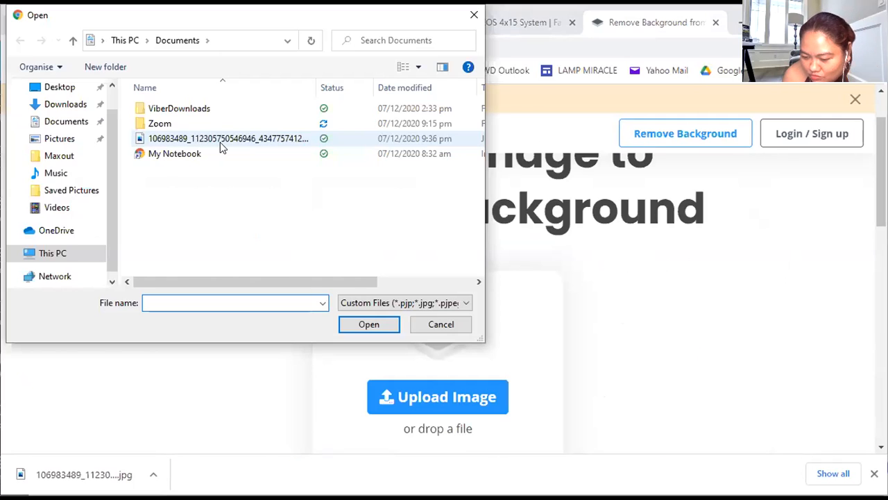
pyautogui.click(220, 141)
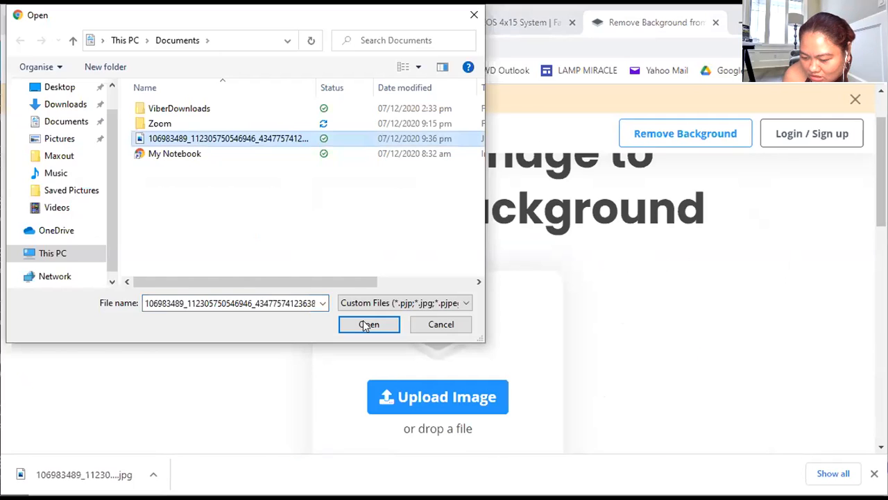
pyautogui.click(363, 323)
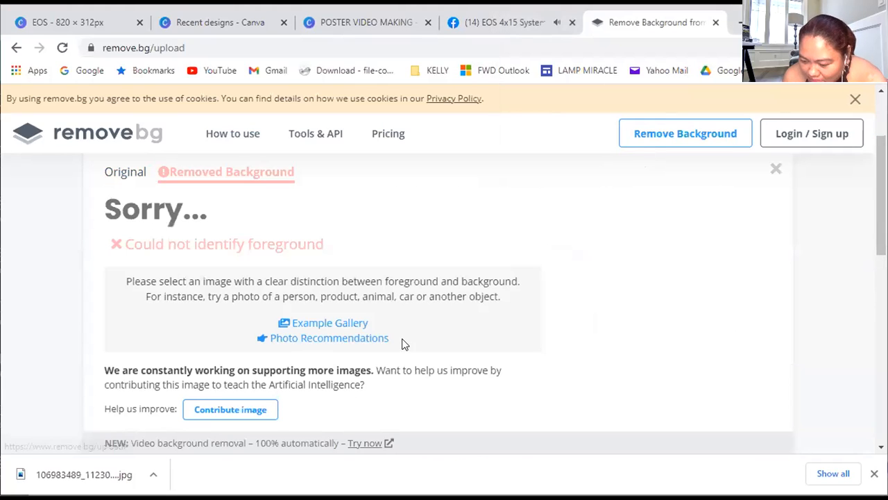
# Examine the background-removal result for the EOS logo and compare it with the original image
pyautogui.scroll(-1, 309, 326)
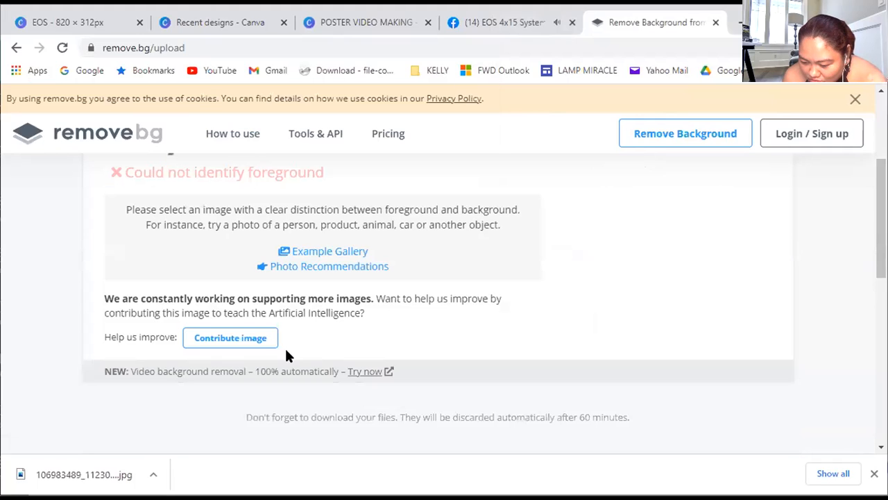
pyautogui.scroll(1, 326, 351)
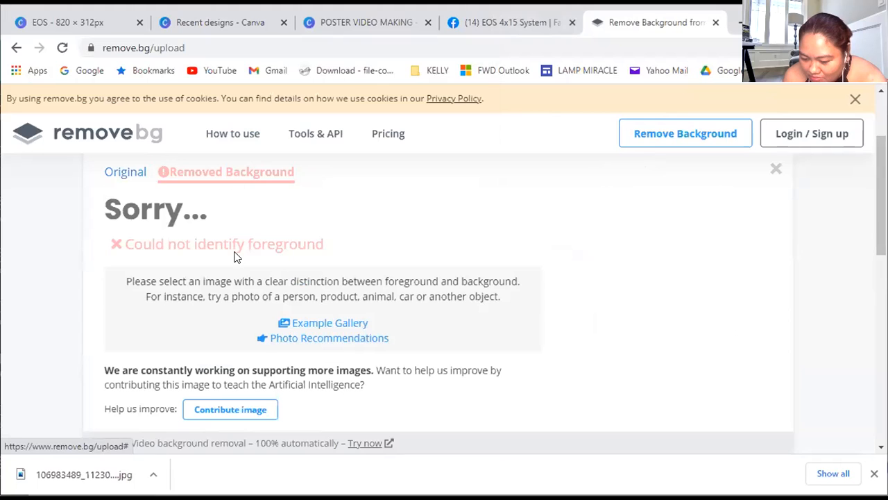
pyautogui.scroll(-1, 207, 202)
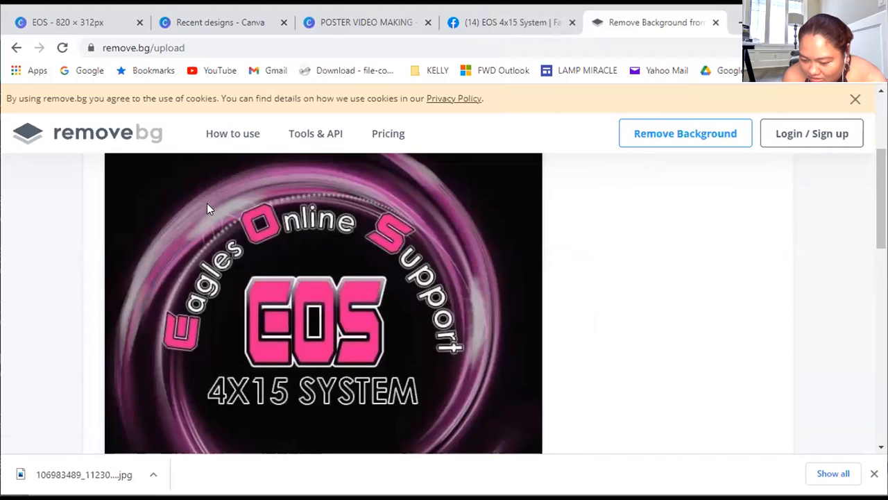
pyautogui.scroll(1, 209, 198)
pyautogui.click(205, 174)
pyautogui.click(115, 173)
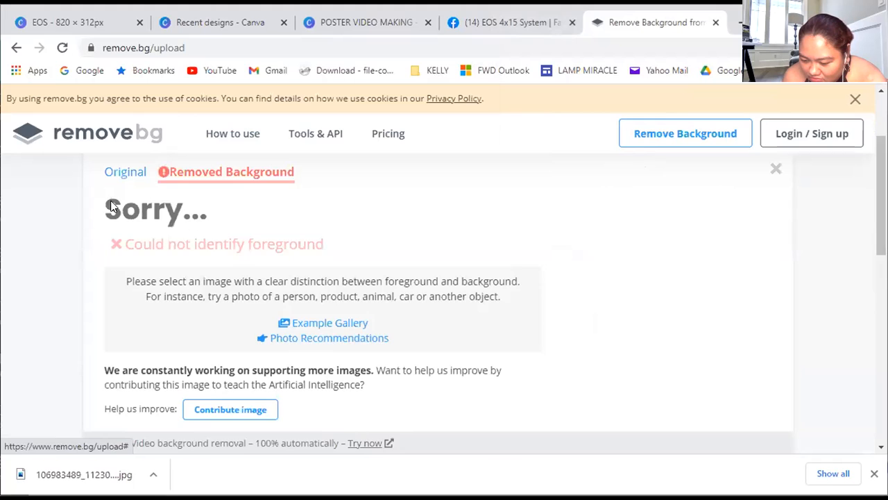
pyautogui.scroll(-4, 218, 367)
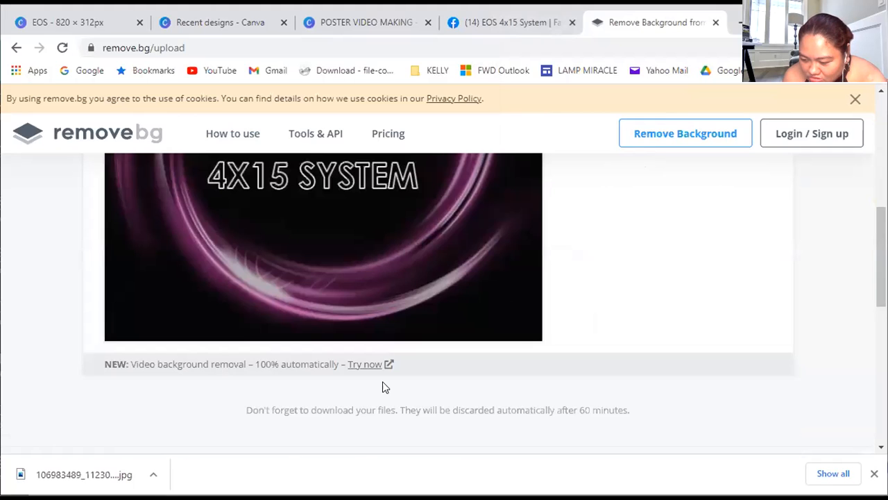
pyautogui.scroll(2, 482, 350)
pyautogui.scroll(2, 484, 355)
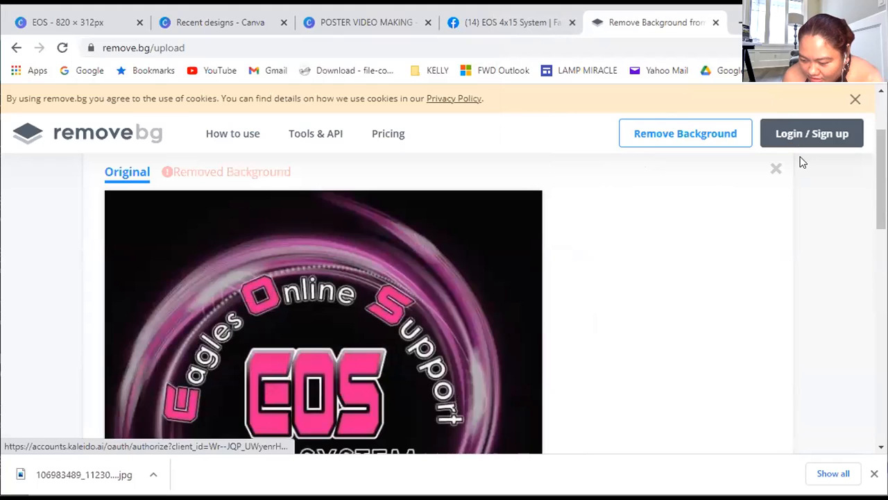
# Sign up for a remove.bg account through Facebook and agree to the terms of service
pyautogui.click(798, 136)
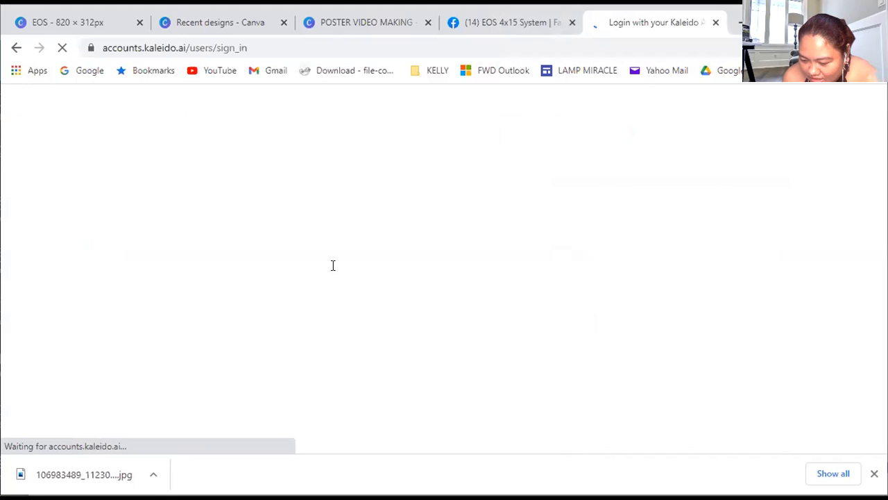
pyautogui.click(420, 151)
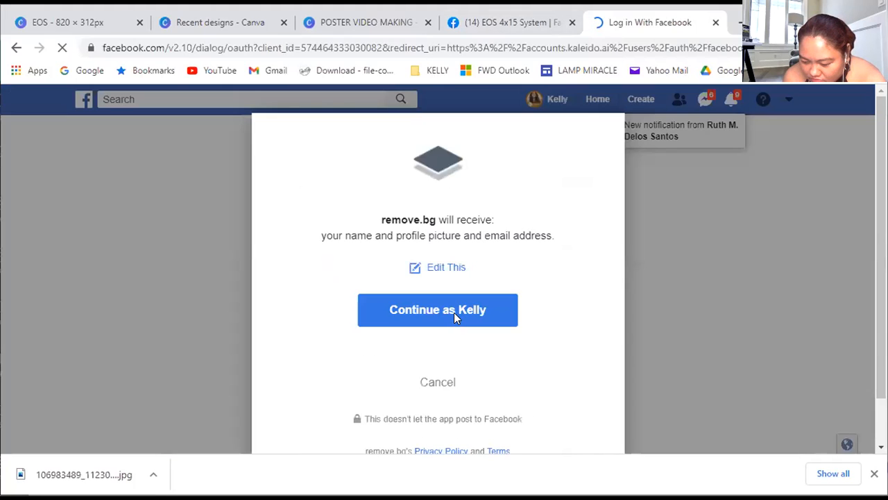
pyautogui.click(453, 312)
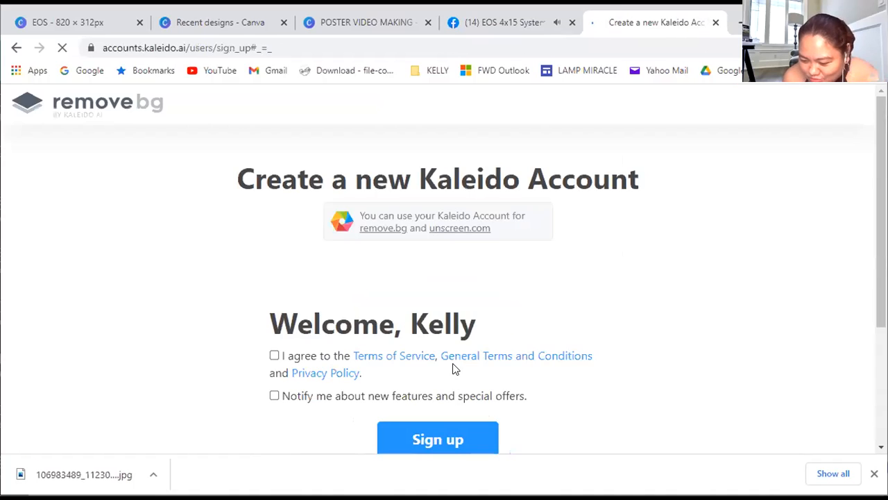
pyautogui.scroll(-2, 453, 368)
pyautogui.click(275, 211)
pyautogui.click(444, 301)
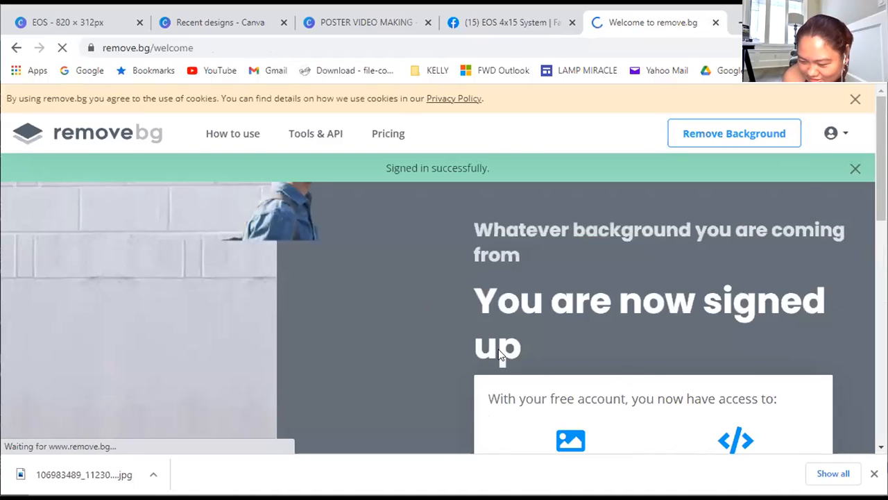
# Return to the remove.bg upload page and recheck the EOS logo's background-removal result
pyautogui.scroll(-2, 642, 248)
pyautogui.scroll(2, 775, 134)
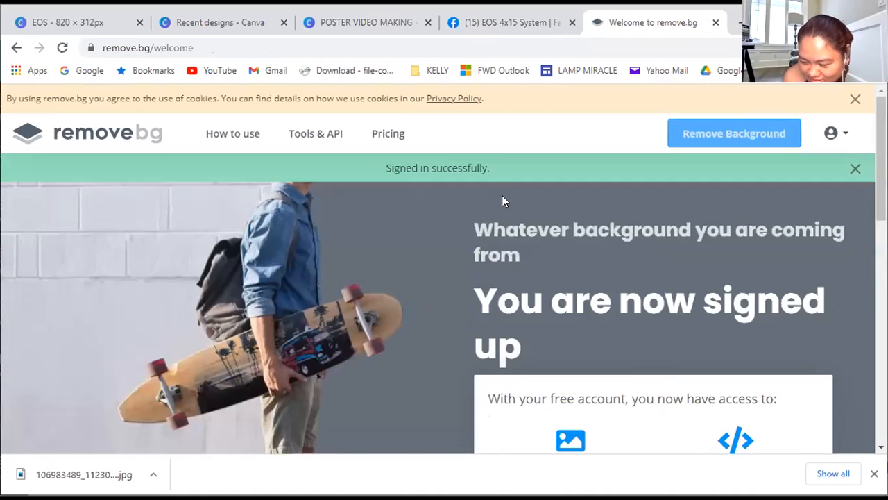
pyautogui.click(725, 139)
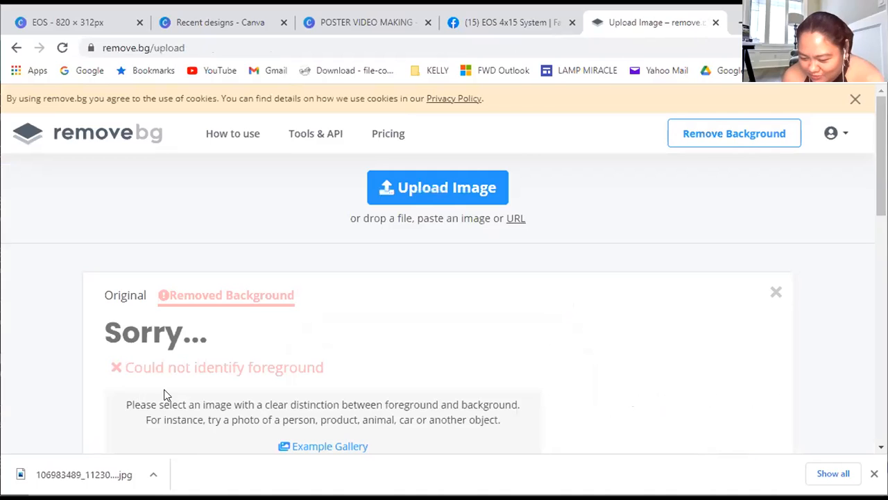
pyautogui.scroll(-1, 390, 274)
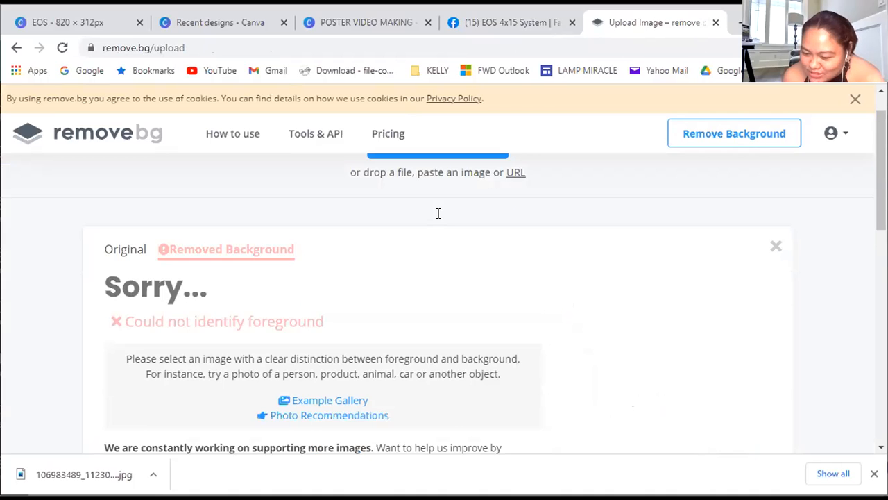
pyautogui.scroll(1, 416, 236)
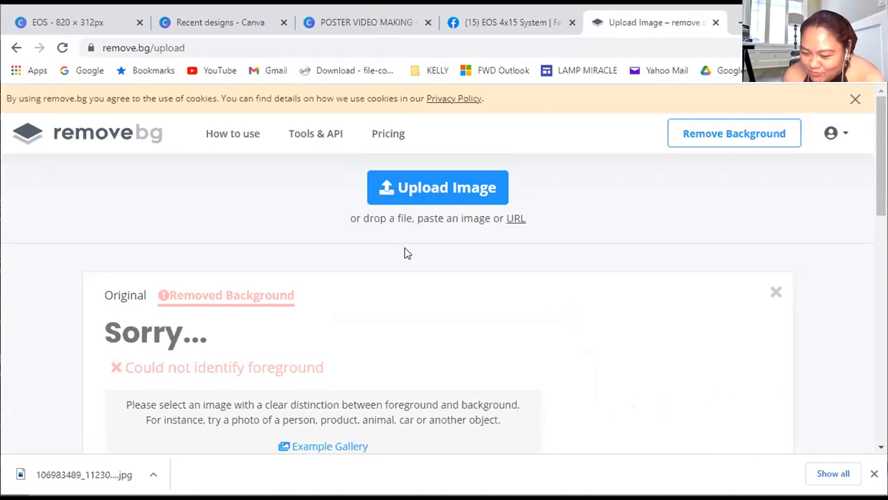
pyautogui.click(408, 187)
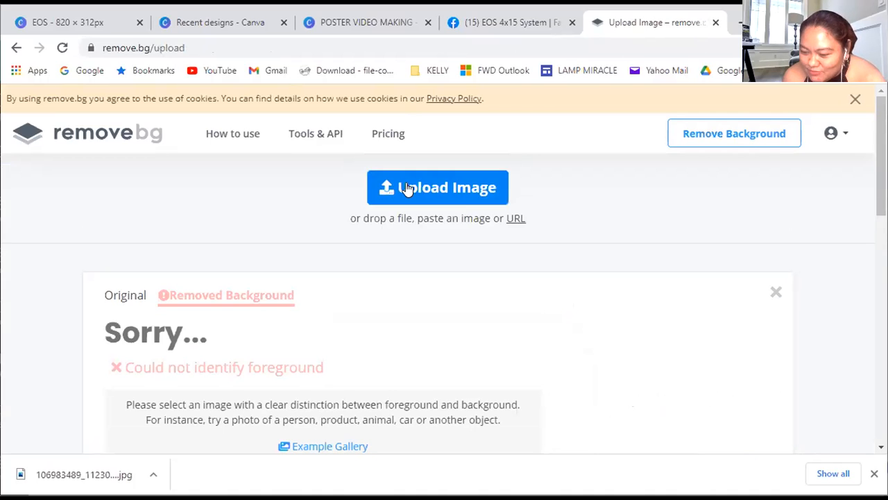
# Switch to the EOS 4x15 System Facebook page, skim its feed and close the chat window
pyautogui.click(548, 28)
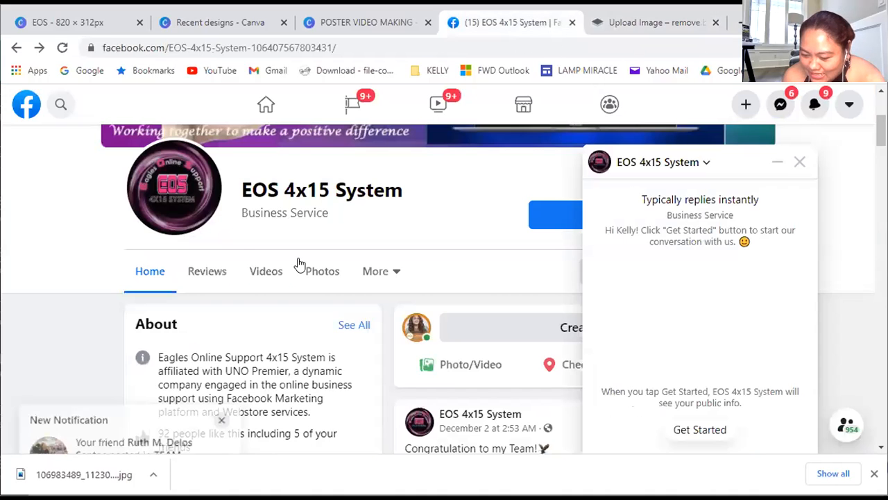
pyautogui.scroll(-5, 341, 313)
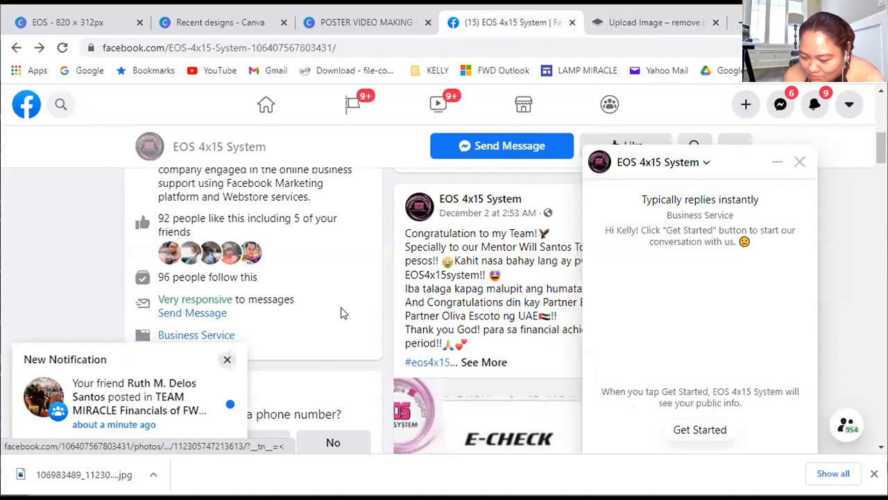
pyautogui.scroll(-5, 341, 313)
pyautogui.scroll(-8, 338, 313)
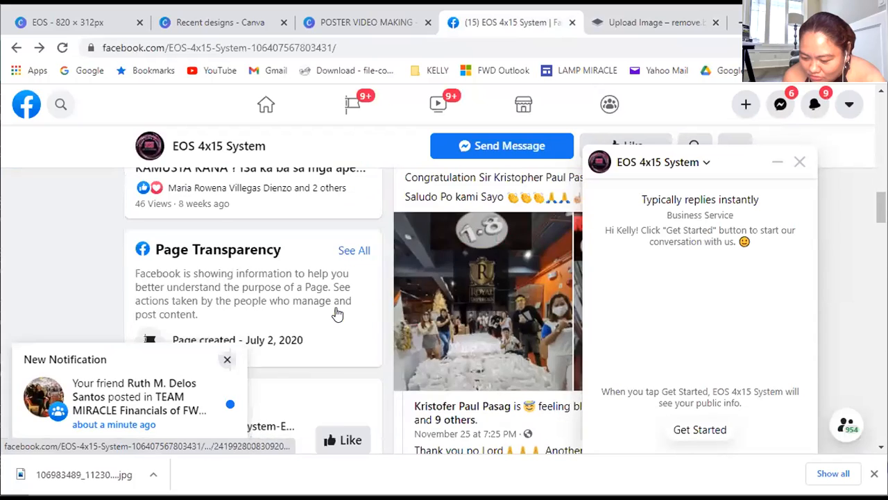
pyautogui.scroll(8, 338, 313)
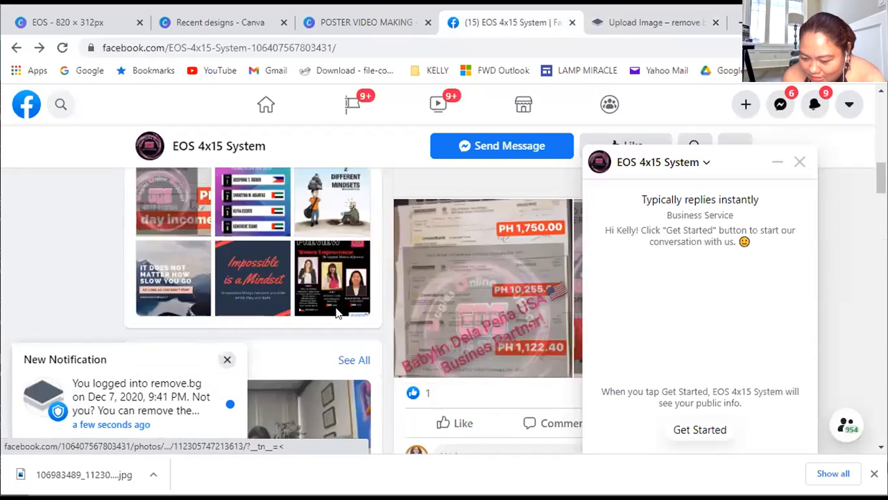
pyautogui.click(798, 162)
# Look through the EOS 4x15 System page's posts for material to use, and return to the page header
pyautogui.scroll(10, 601, 271)
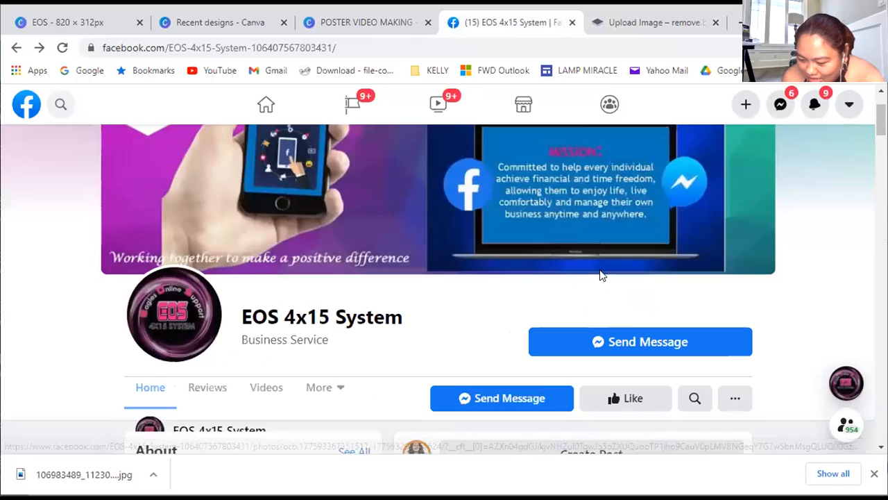
pyautogui.scroll(-10, 376, 315)
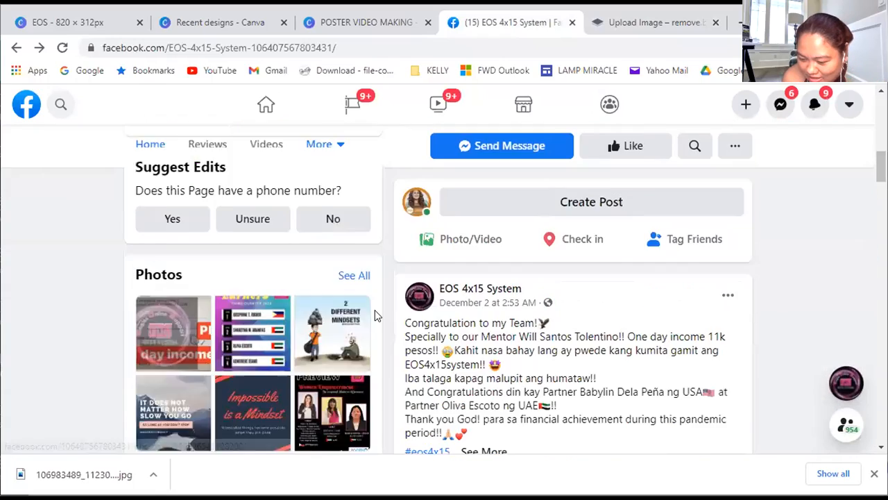
pyautogui.scroll(-10, 484, 355)
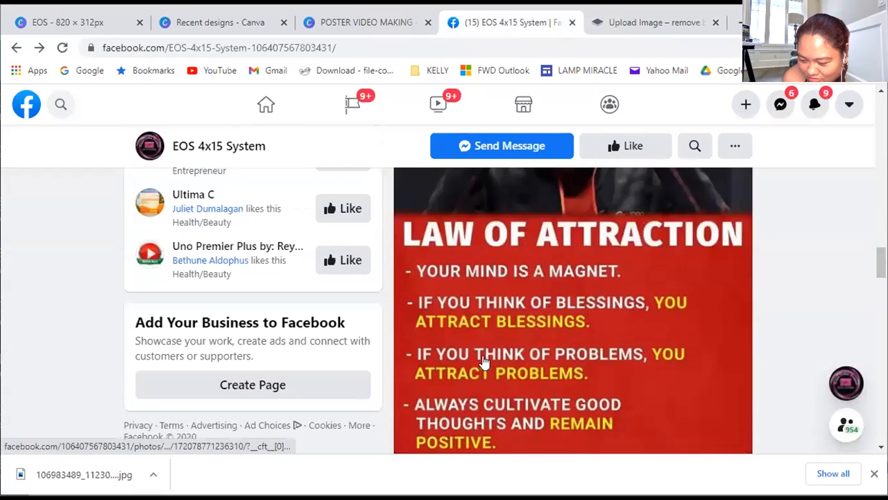
pyautogui.scroll(-5, 483, 362)
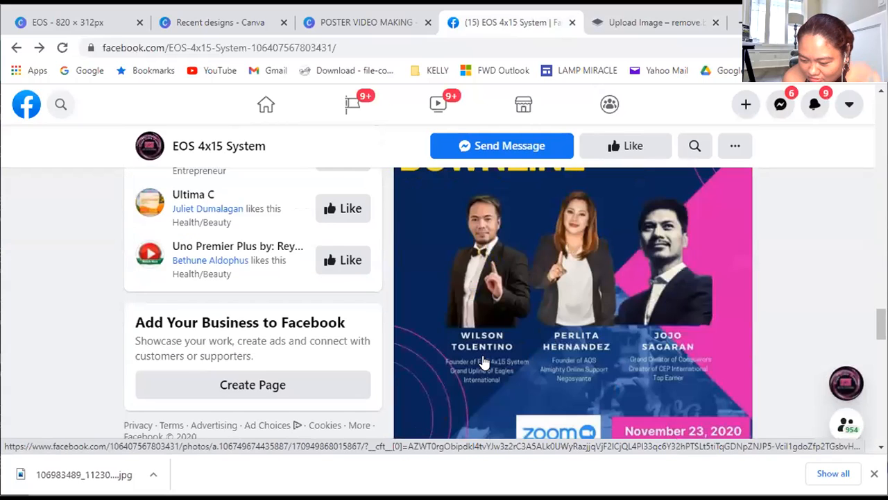
pyautogui.scroll(-4, 483, 362)
pyautogui.scroll(-7, 484, 362)
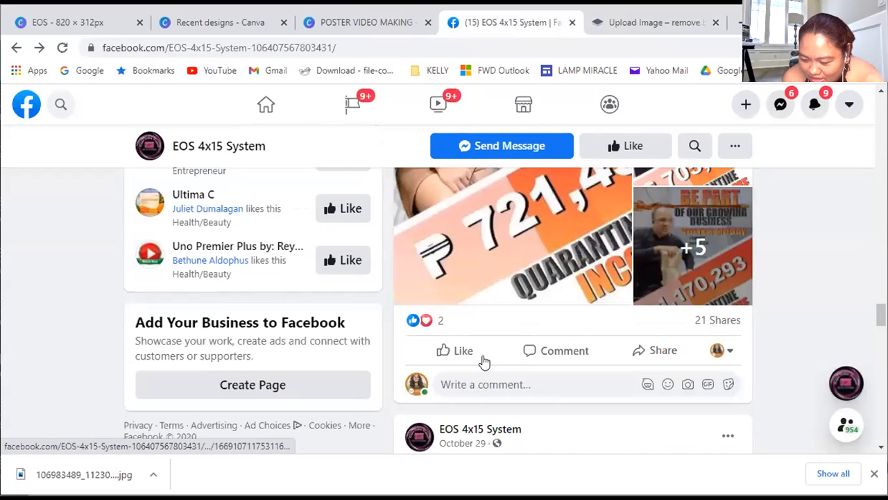
pyautogui.click(484, 361)
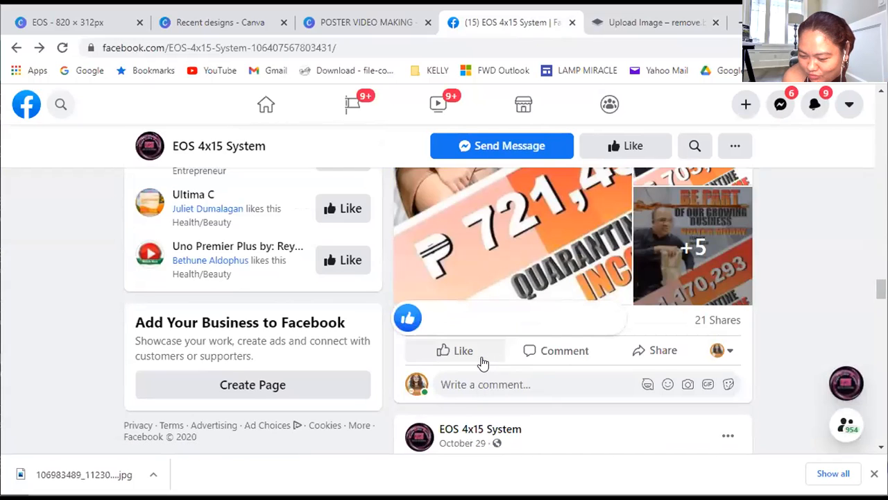
pyautogui.scroll(10, 484, 362)
pyautogui.scroll(3, 484, 362)
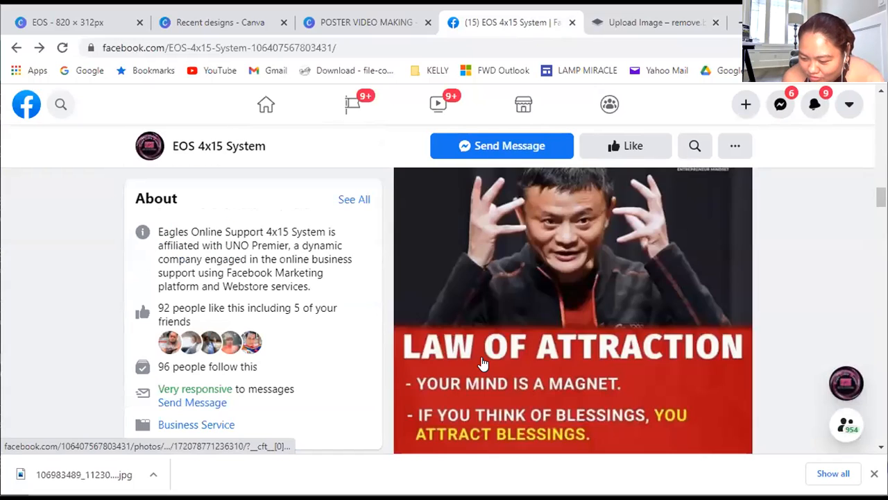
pyautogui.scroll(-3, 363, 384)
pyautogui.scroll(-3, 492, 424)
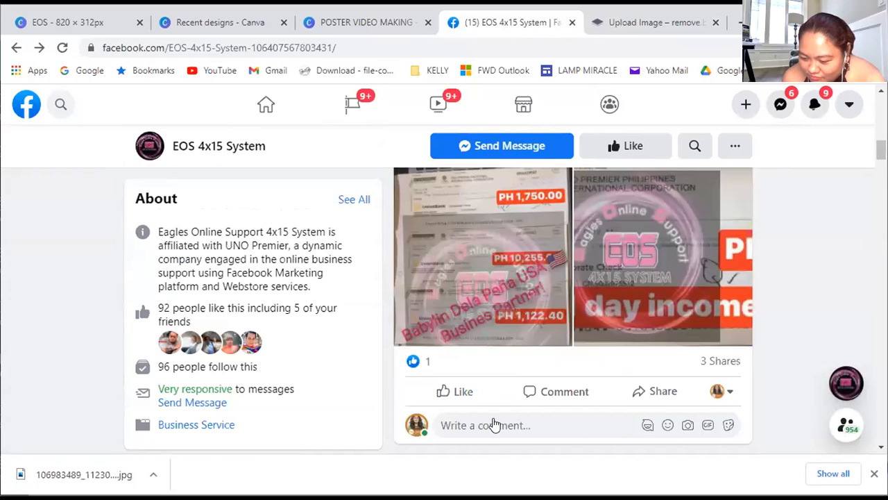
pyautogui.scroll(3, 496, 401)
pyautogui.scroll(10, 493, 395)
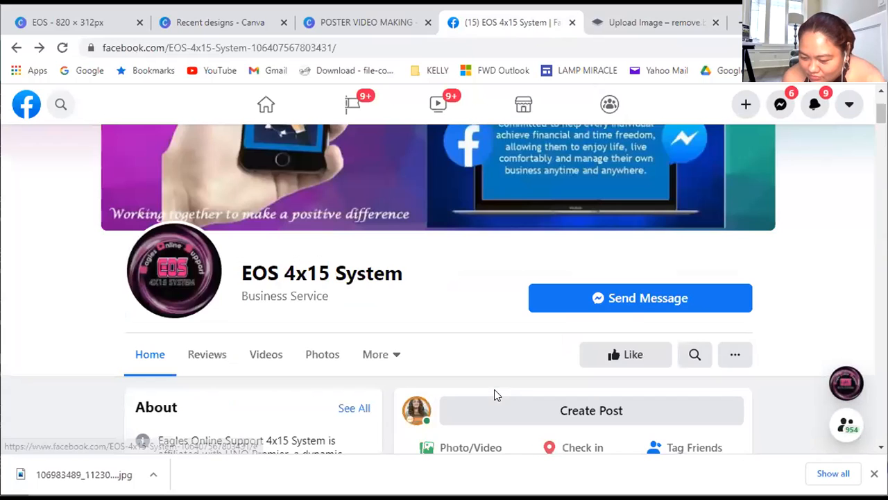
# Copy the cover image of the EOS 4x15 System Facebook page and paste it into the EOS 820 × 312 px design in Canva
pyautogui.scroll(2, 496, 395)
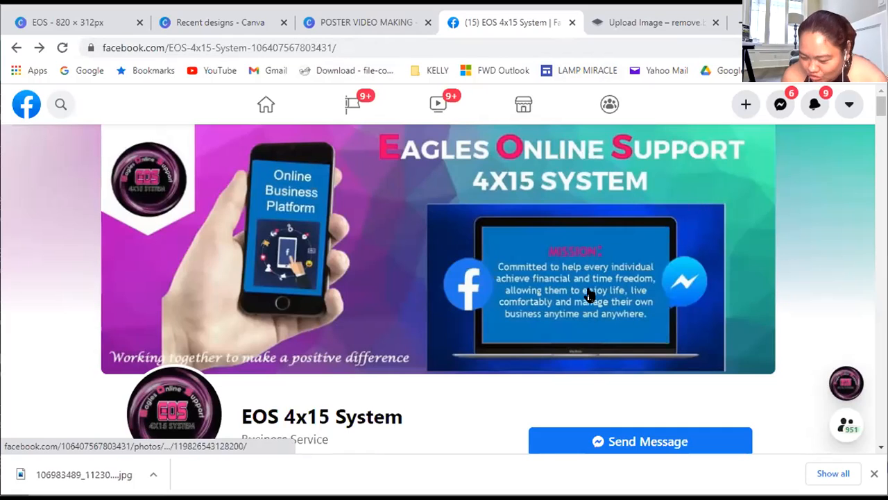
pyautogui.rightClick(416, 251)
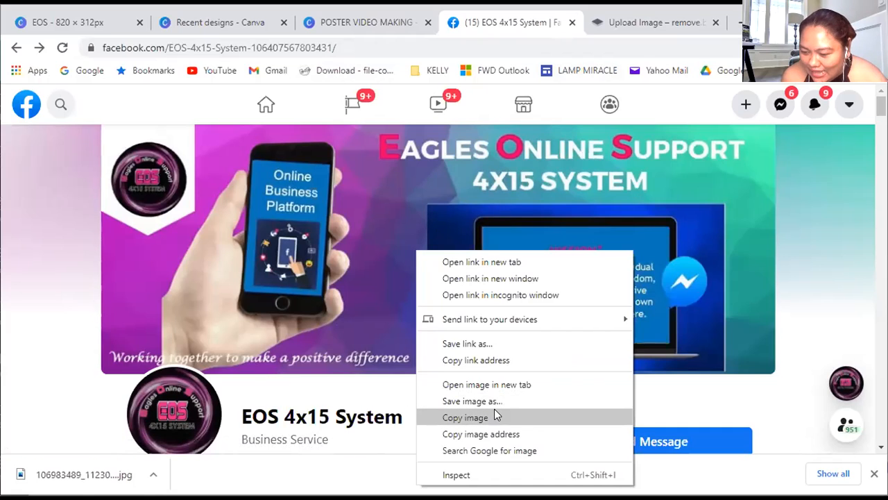
pyautogui.click(495, 416)
pyautogui.click(329, 31)
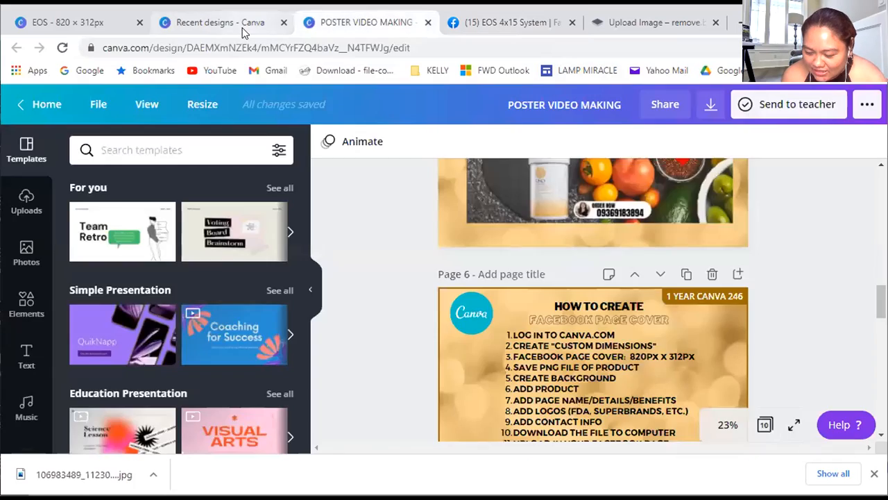
pyautogui.click(245, 29)
pyautogui.click(659, 32)
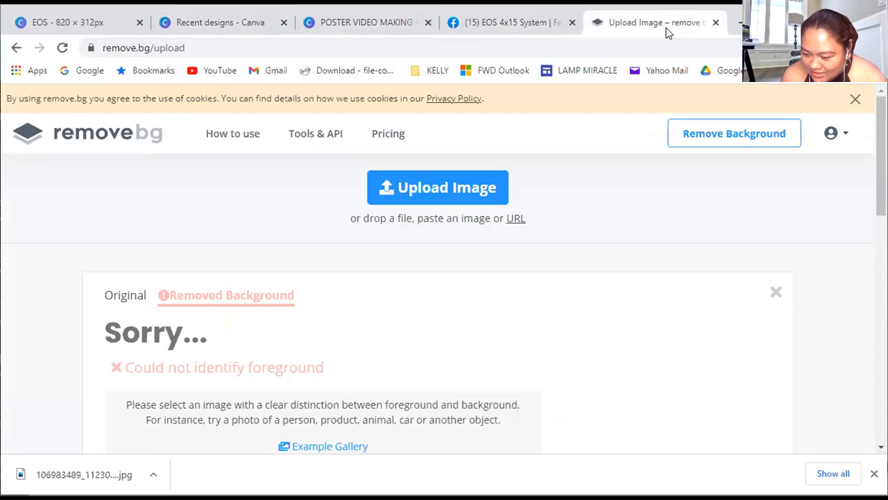
pyautogui.click(535, 29)
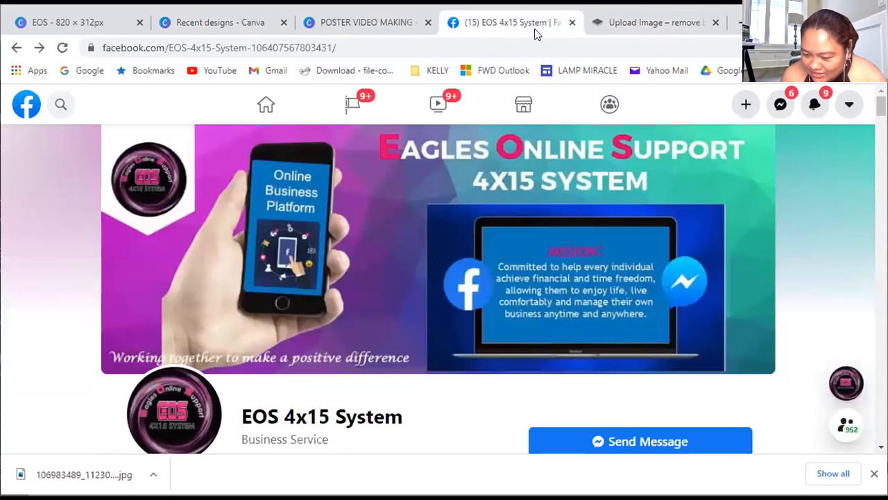
pyautogui.click(335, 32)
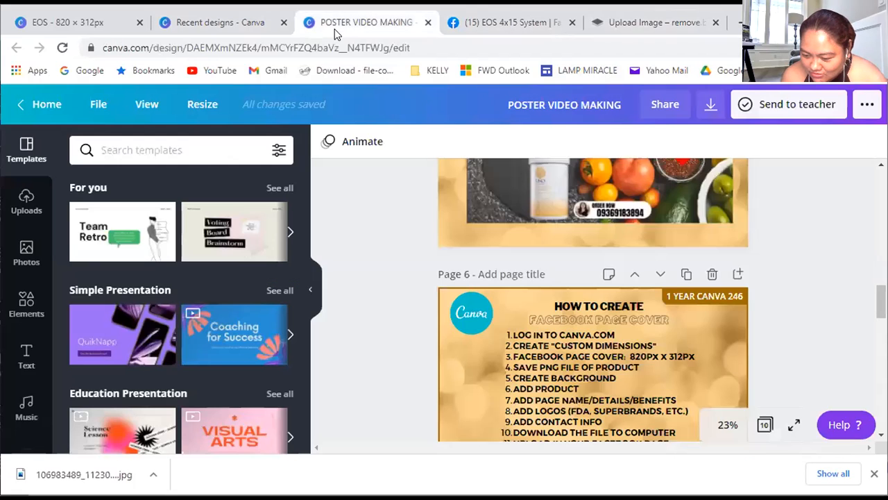
pyautogui.click(249, 29)
pyautogui.click(88, 26)
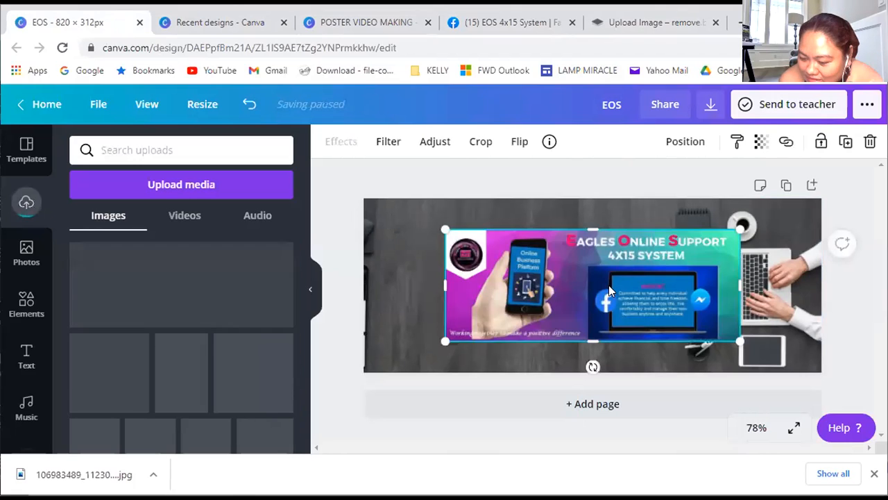
# Shrink the pasted cover image to about half the canvas width and move it to the lower left of the design
pyautogui.moveTo(737, 338); pyautogui.dragTo(674, 316)
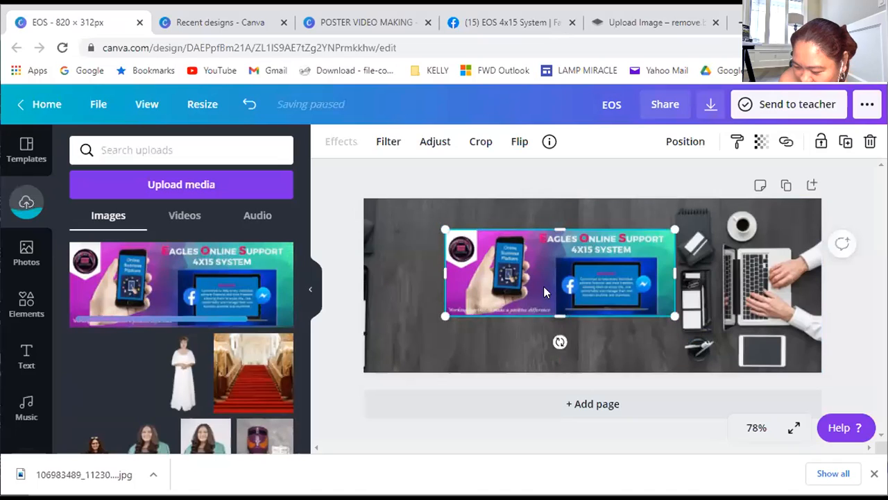
pyautogui.moveTo(576, 303); pyautogui.dragTo(530, 309)
pyautogui.moveTo(528, 319); pyautogui.dragTo(529, 322)
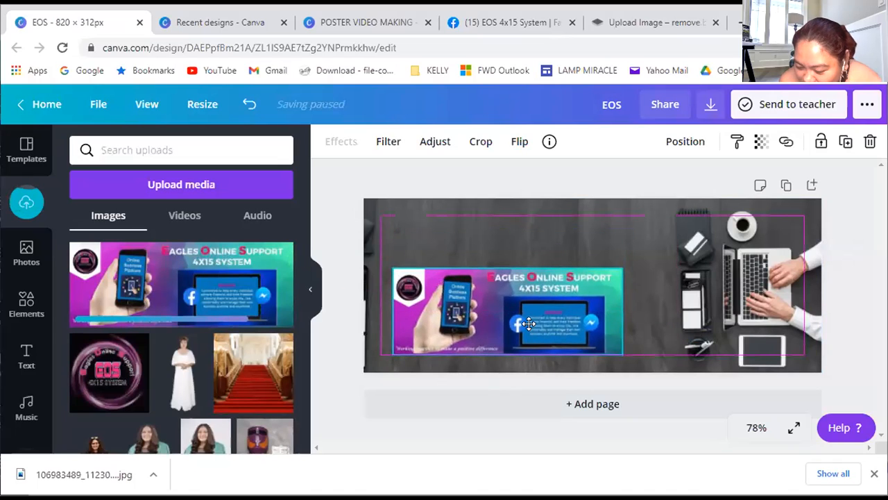
# Add the uploaded EOS logo in the canvas's upper-left corner and shift the pasted cover image down to the bottom edge
pyautogui.click(102, 388)
pyautogui.moveTo(580, 306); pyautogui.dragTo(410, 255)
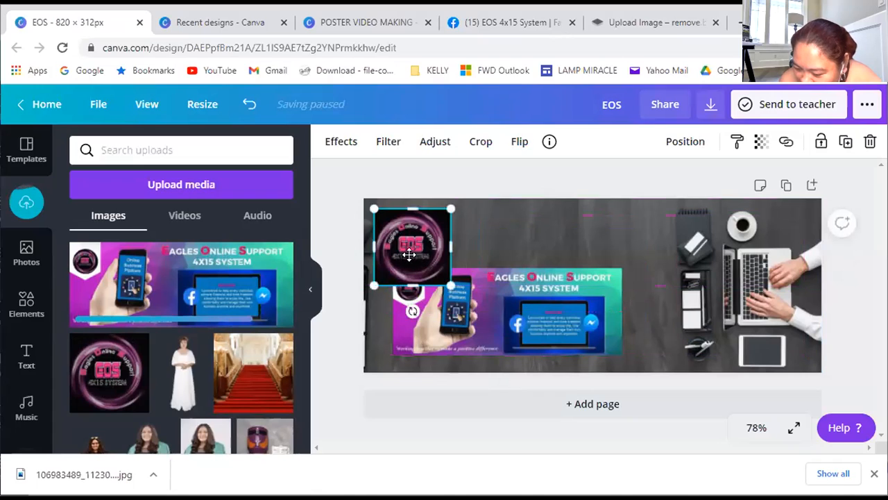
pyautogui.moveTo(501, 341)
pyautogui.mouseDown()
pyautogui.moveTo(502, 351)
pyautogui.moveTo(497, 336)
pyautogui.mouseUp()
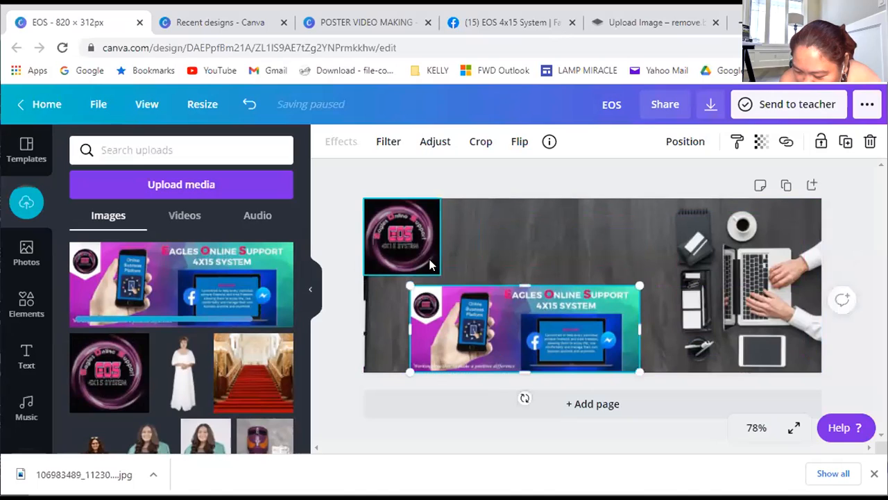
pyautogui.moveTo(411, 253); pyautogui.dragTo(417, 262)
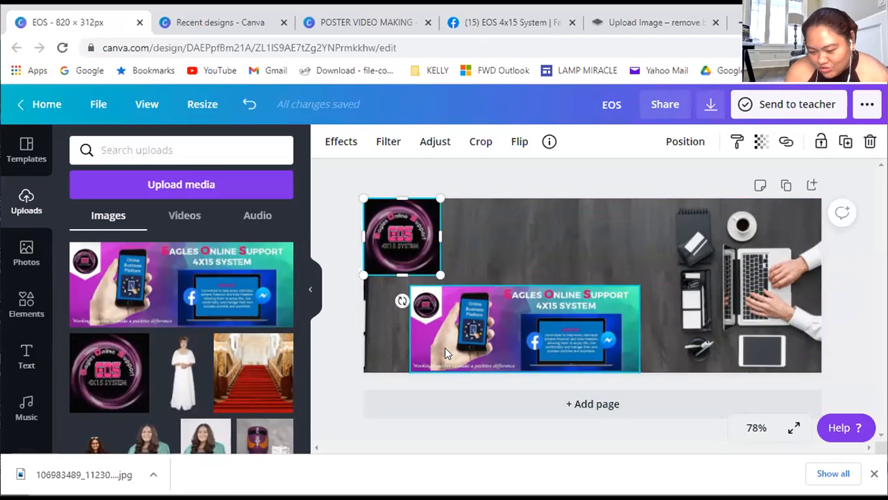
# Search the photo library for ONLINE and add the cut-out of the cheering woman sitting with a laptop
pyautogui.click(33, 256)
pyautogui.click(139, 149)
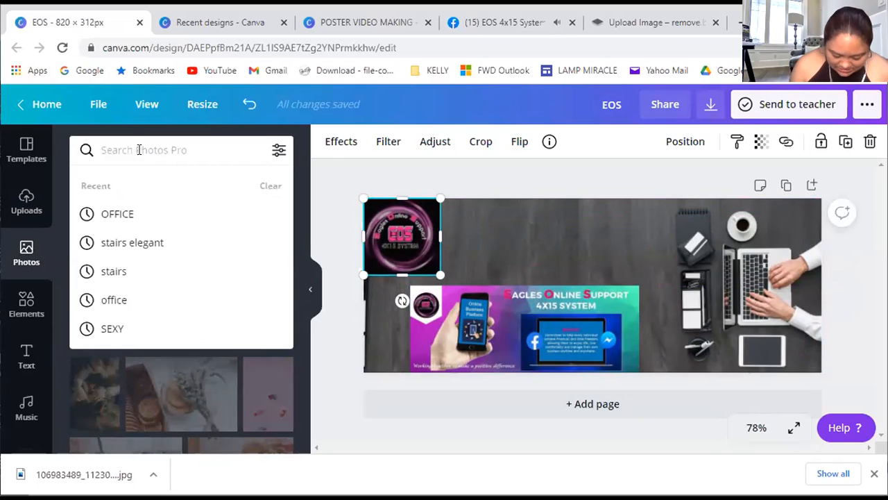
pyautogui.write('ONLINE')
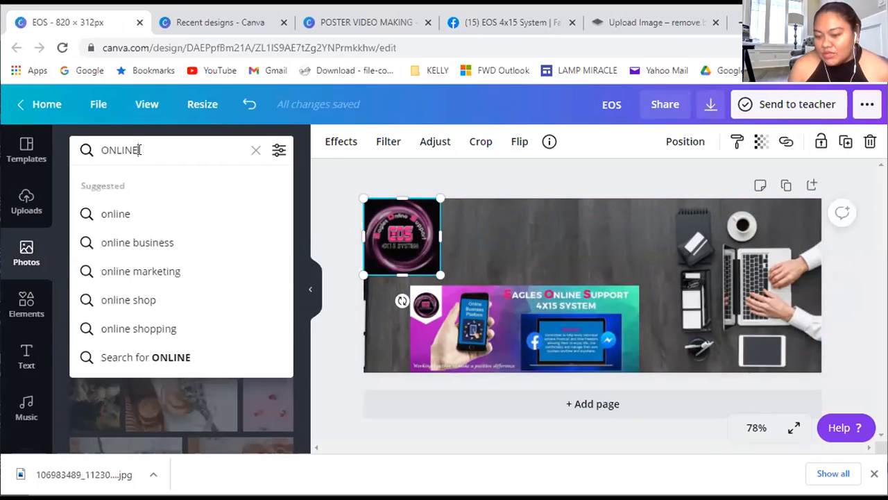
pyautogui.press('Return')
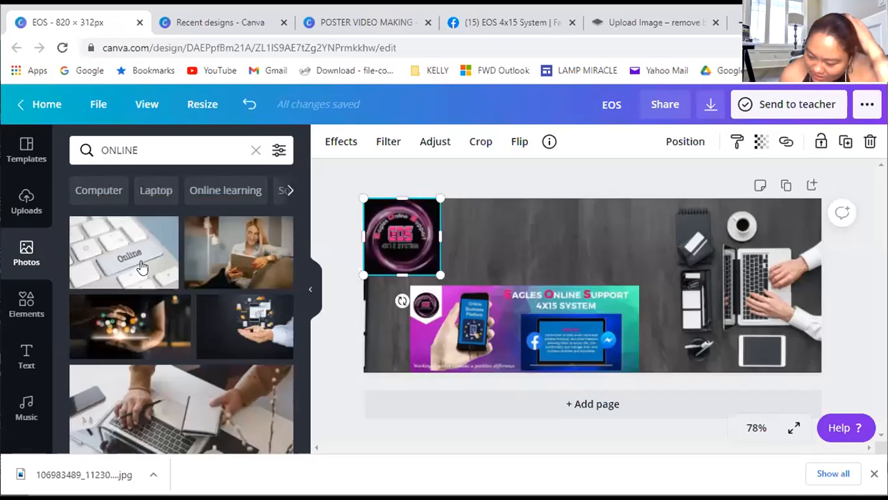
pyautogui.scroll(-5, 138, 361)
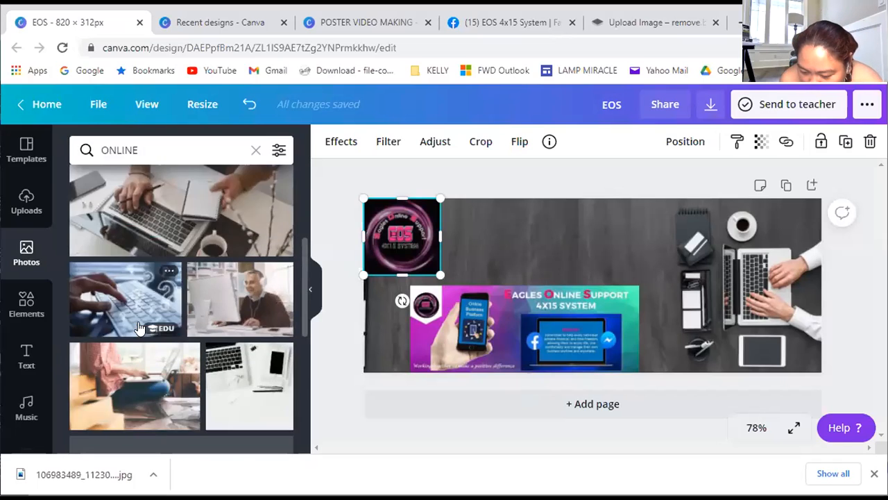
pyautogui.scroll(-5, 138, 335)
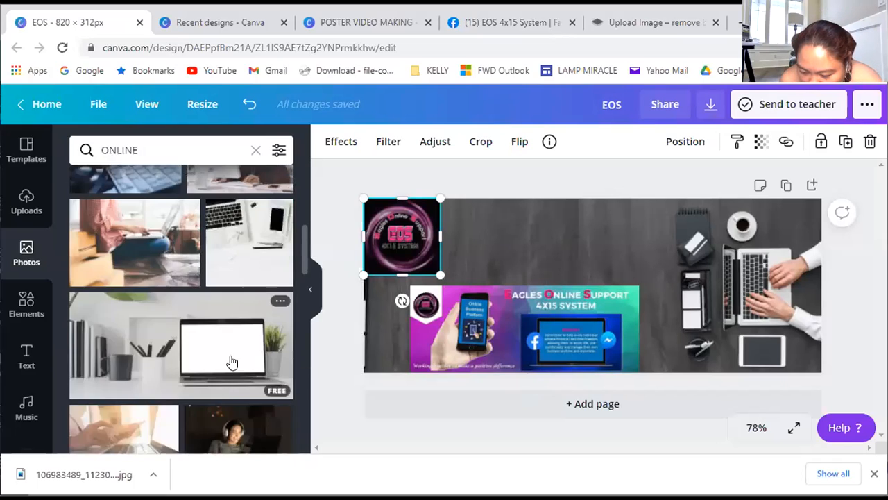
pyautogui.scroll(-5, 235, 368)
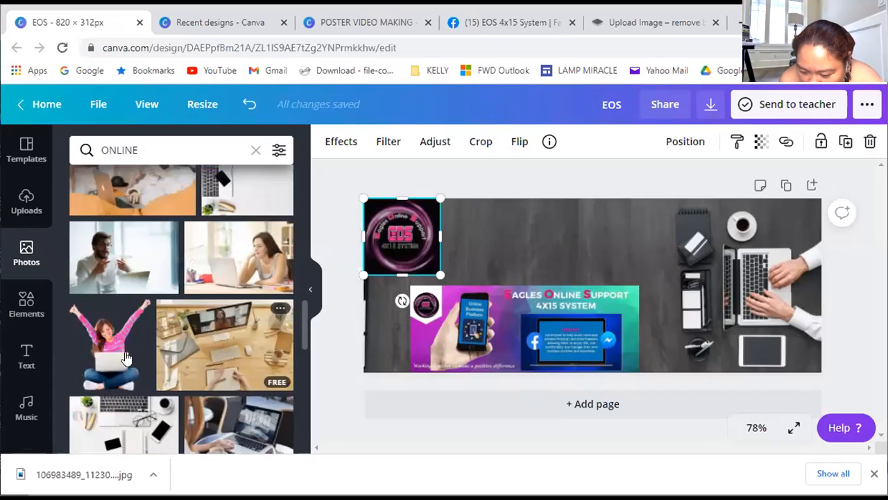
pyautogui.click(125, 357)
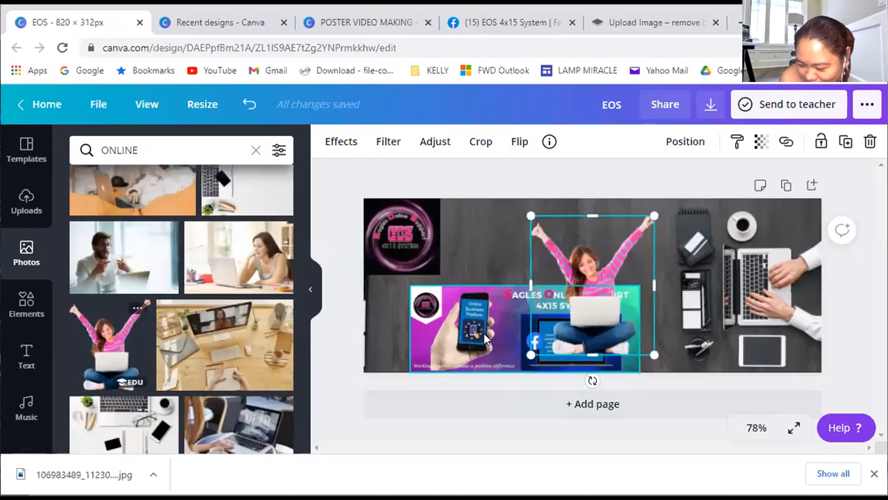
# Place the cheering woman beside the EOS logo and move the pasted cover image to her right along the bottom edge
pyautogui.moveTo(456, 338); pyautogui.dragTo(432, 344)
pyautogui.moveTo(583, 304); pyautogui.dragTo(710, 306)
pyautogui.moveTo(505, 321); pyautogui.dragTo(478, 322)
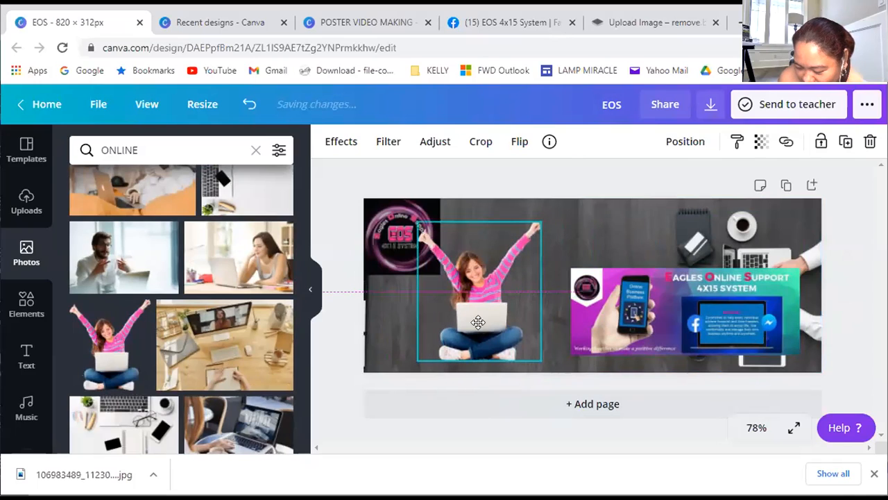
pyautogui.click(633, 366)
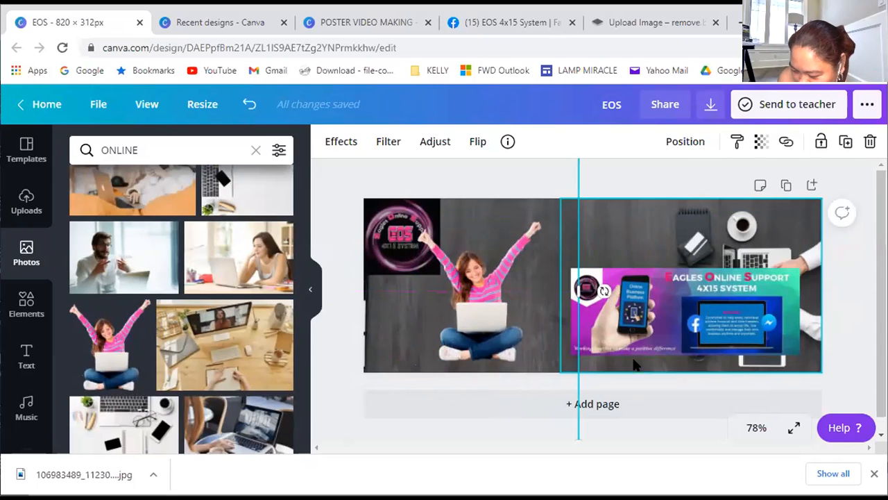
pyautogui.moveTo(638, 354); pyautogui.dragTo(573, 372)
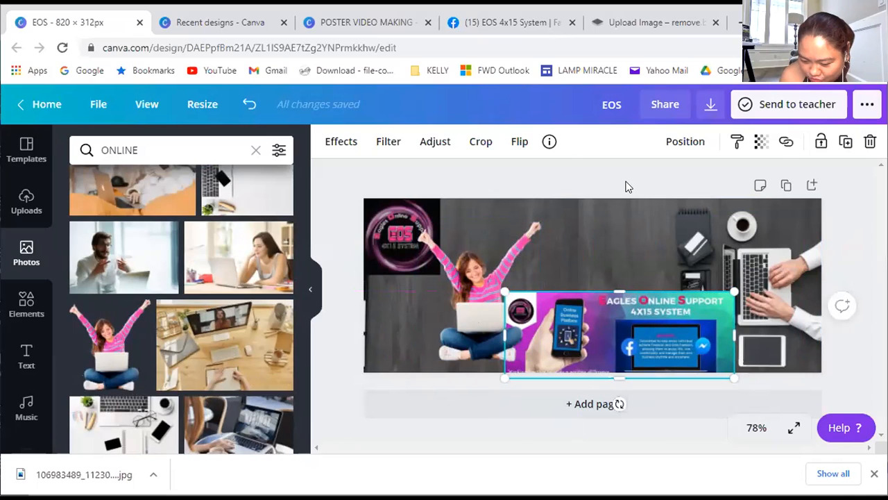
# Browse the text styles and add the font combination with a bold name line above "Acting Director" to the design
pyautogui.click(27, 366)
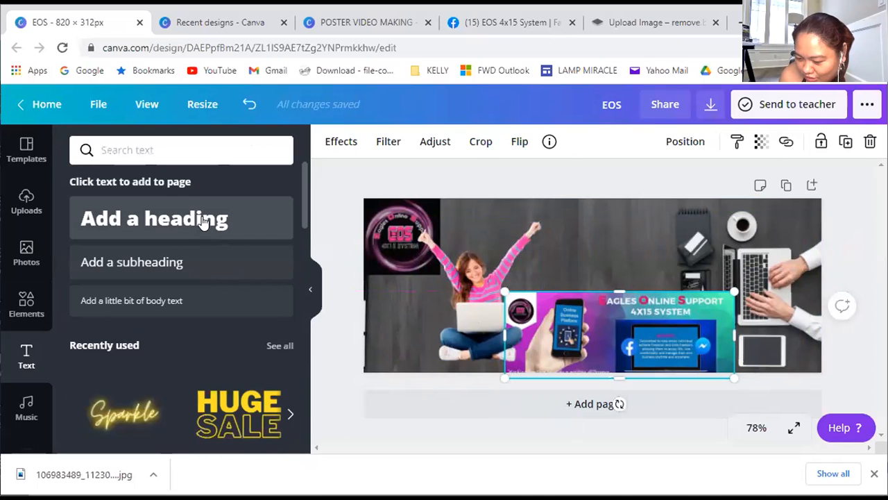
pyautogui.click(135, 220)
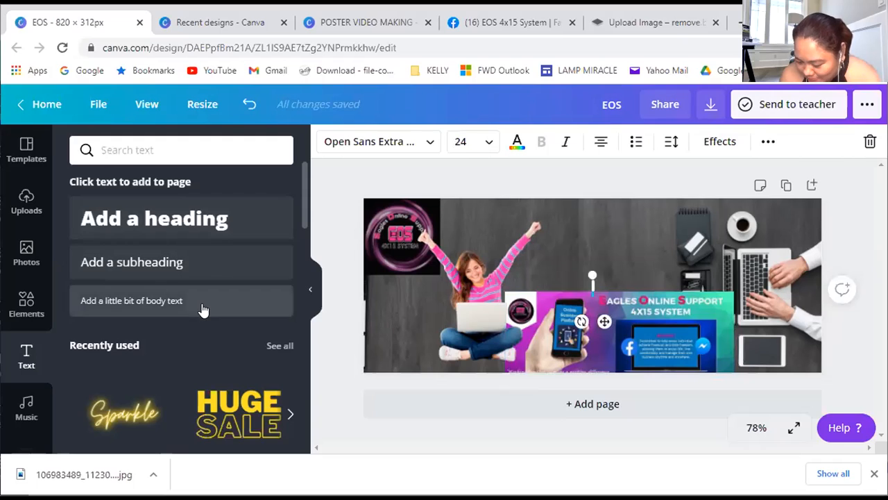
pyautogui.scroll(-2, 208, 345)
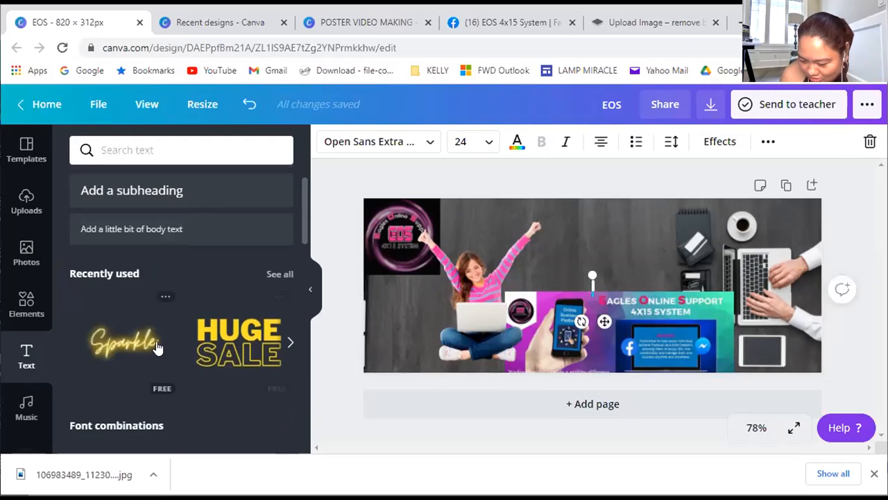
pyautogui.scroll(-3, 174, 316)
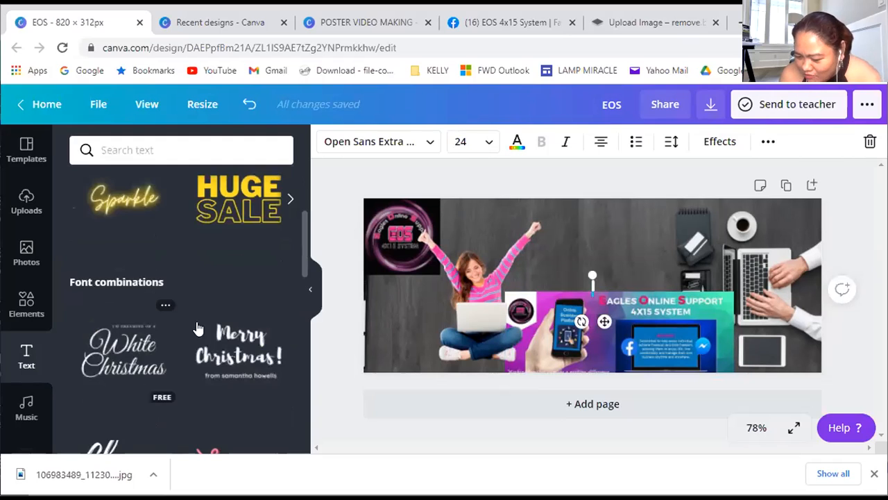
pyautogui.scroll(-3, 181, 326)
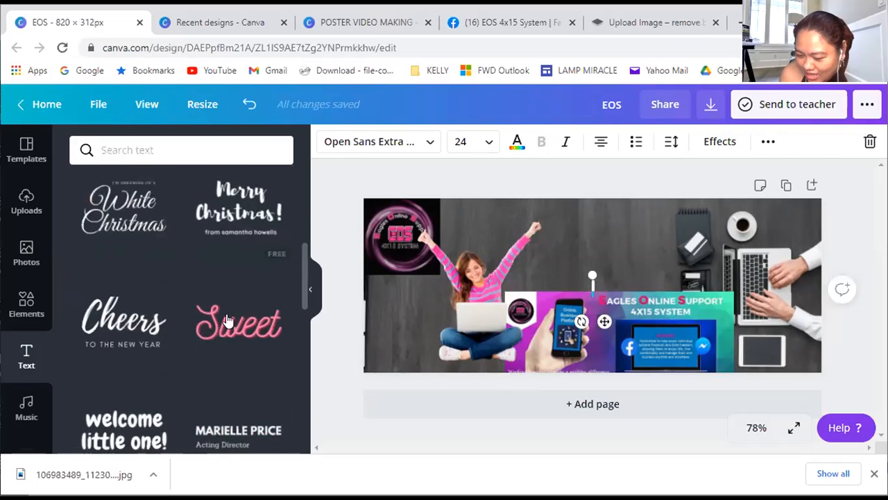
pyautogui.scroll(-2, 129, 344)
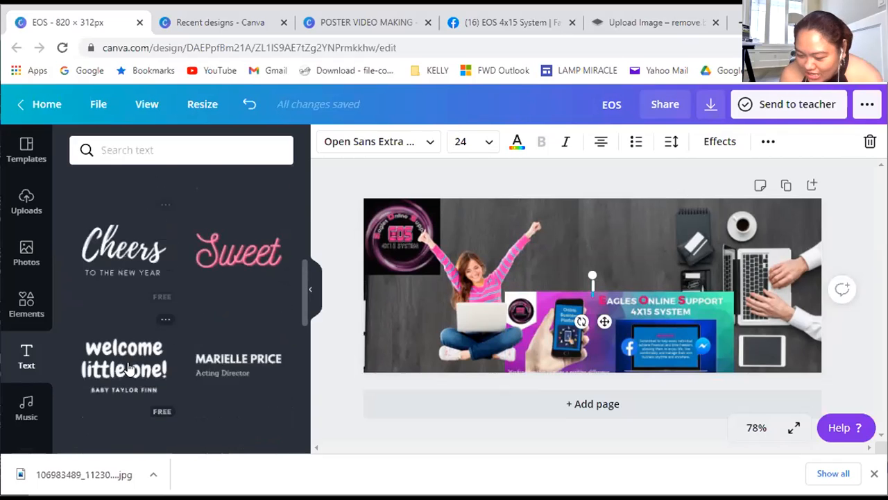
pyautogui.scroll(-2, 129, 359)
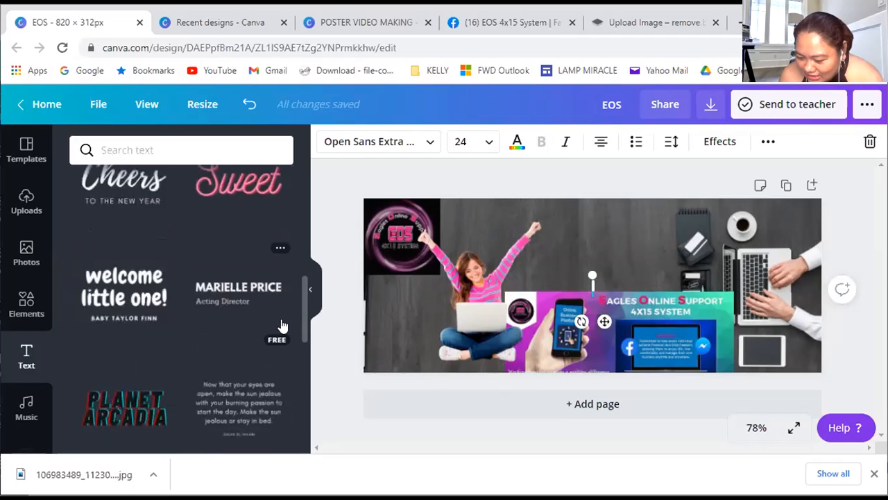
pyautogui.click(222, 291)
pyautogui.moveTo(754, 325); pyautogui.dragTo(621, 288)
pyautogui.click(636, 215)
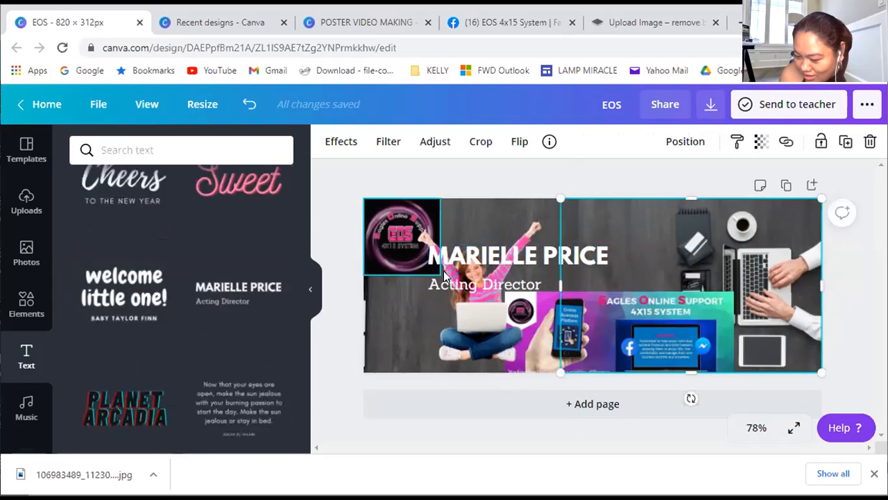
# Ungroup the added font combination so the name line and the "Acting Director" line are separate text boxes
pyautogui.click(311, 291)
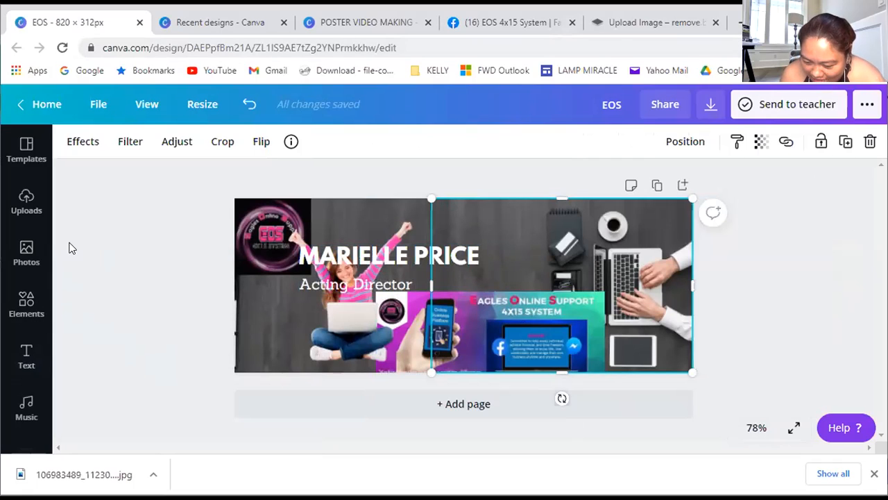
pyautogui.click(26, 248)
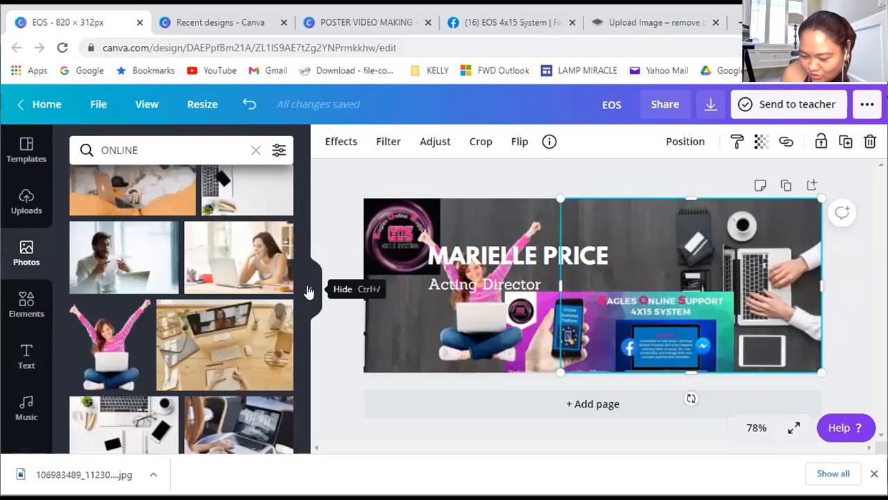
pyautogui.click(312, 290)
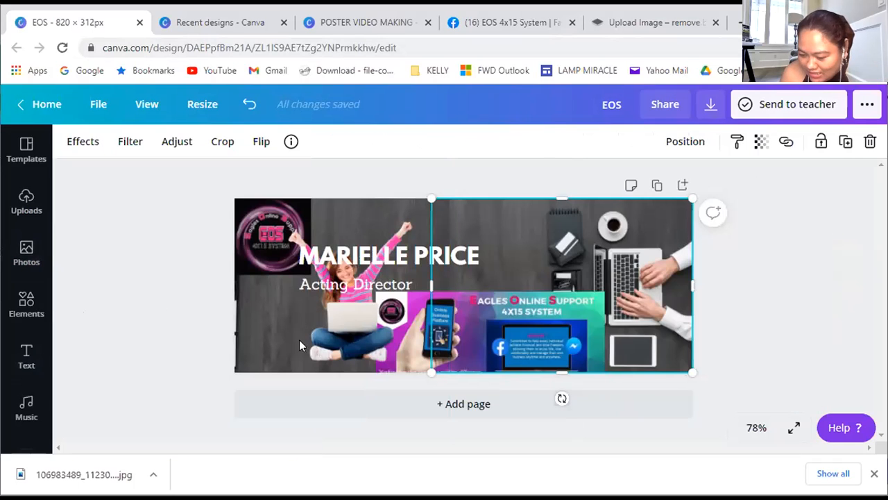
pyautogui.click(375, 262)
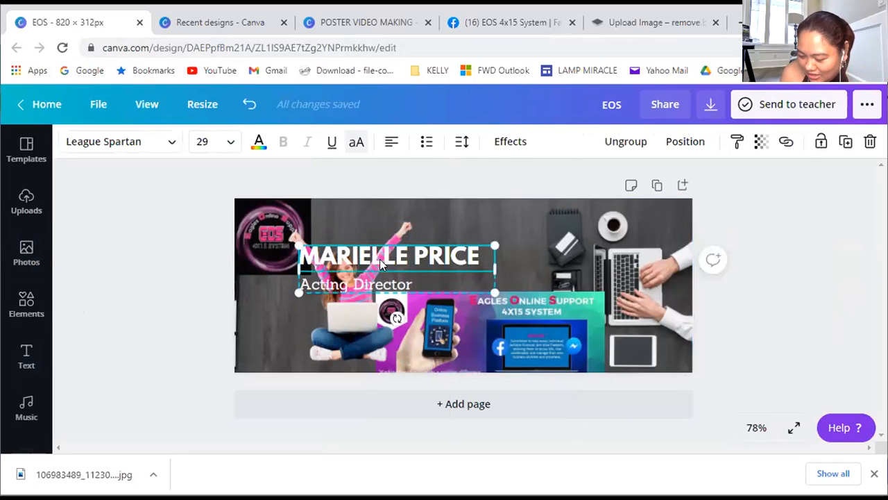
pyautogui.rightClick(381, 260)
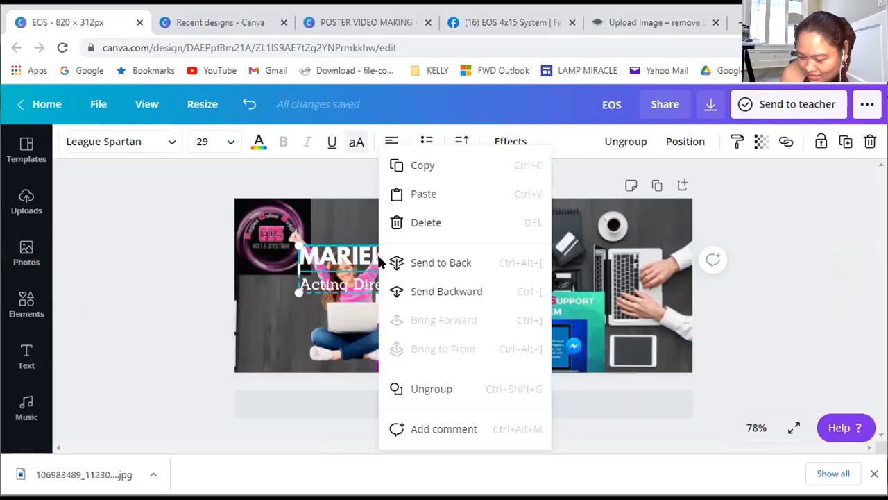
pyautogui.click(430, 390)
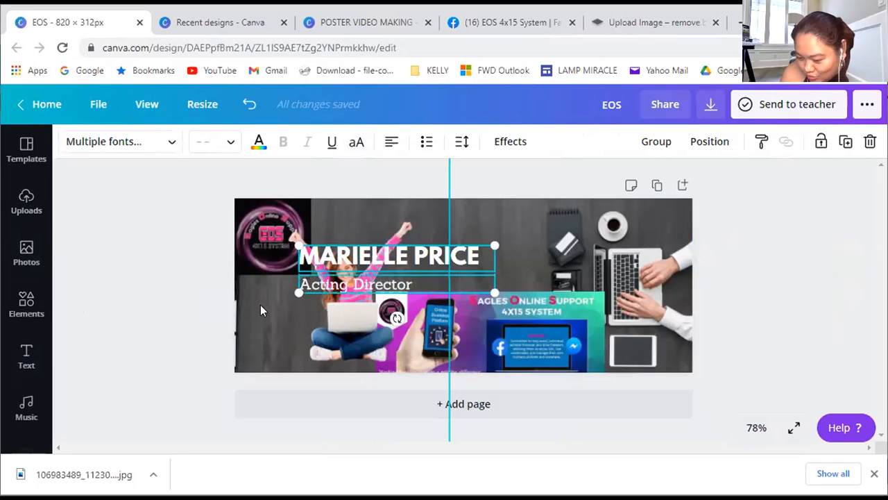
pyautogui.click(437, 284)
# Move the bold name line up beside the EOS logo and replace its text with "EAGLES ONLINE SUPPORT 4X15 SYSTEM"
pyautogui.moveTo(347, 262); pyautogui.dragTo(362, 226)
pyautogui.click(362, 221)
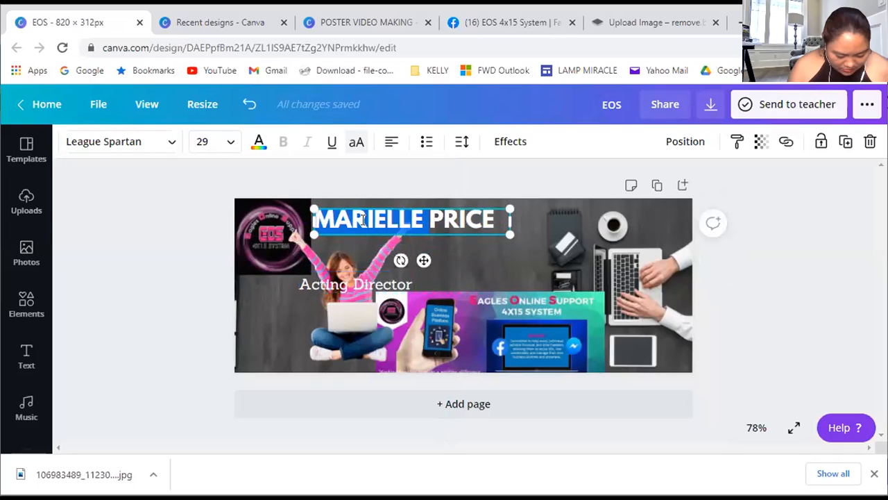
pyautogui.write('EA')
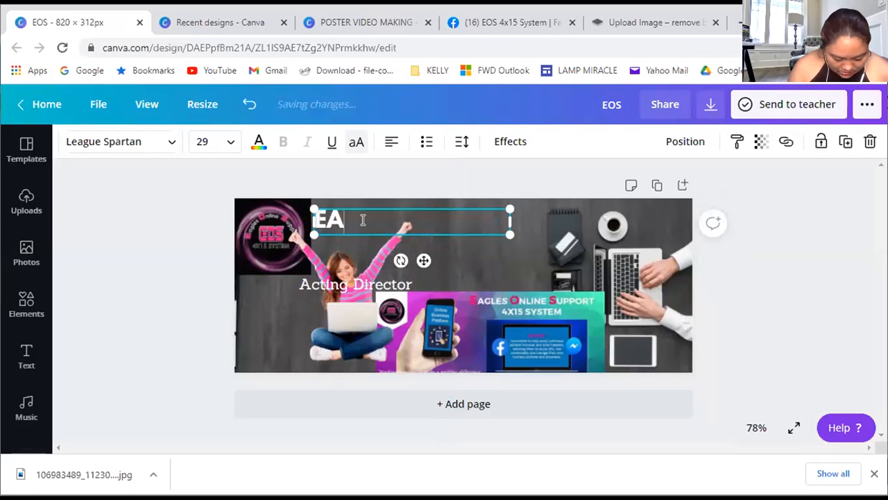
pyautogui.write('GLES')
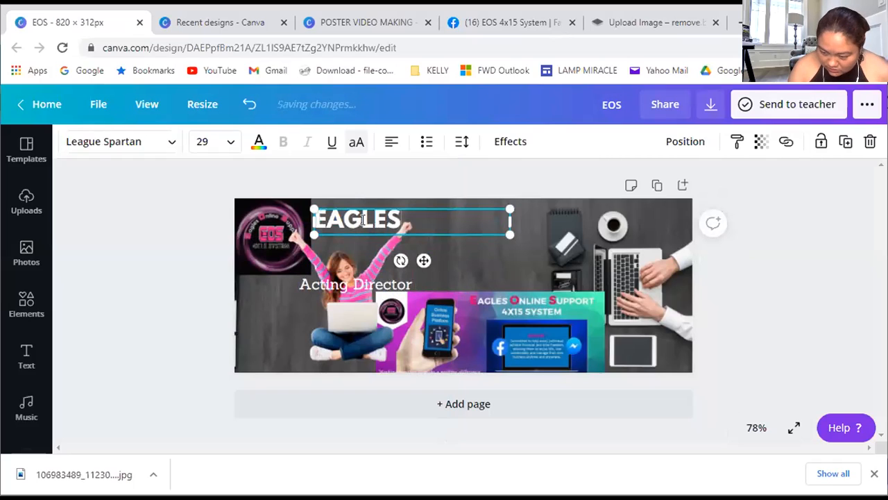
pyautogui.write(' ONLINE ')
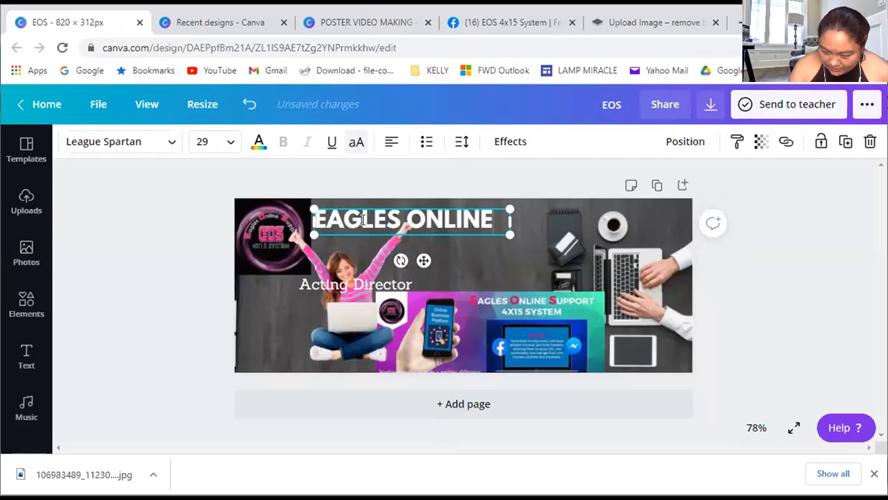
pyautogui.write('SU')
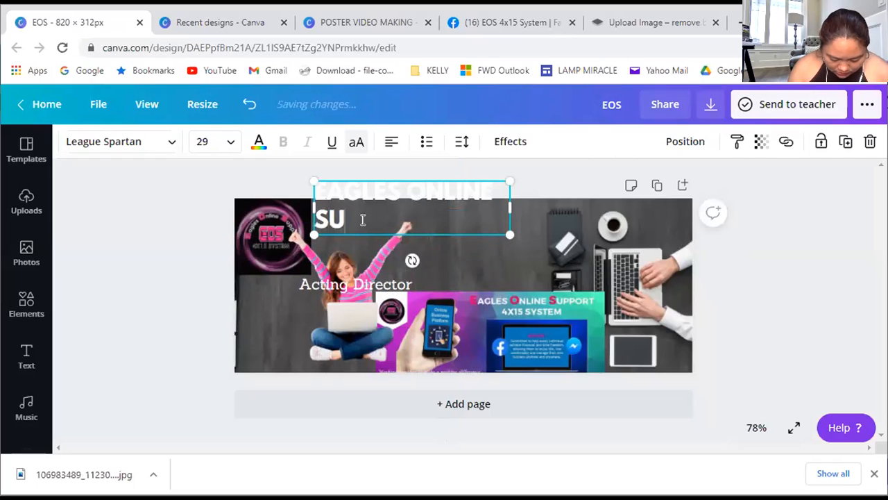
pyautogui.write('PPORT')
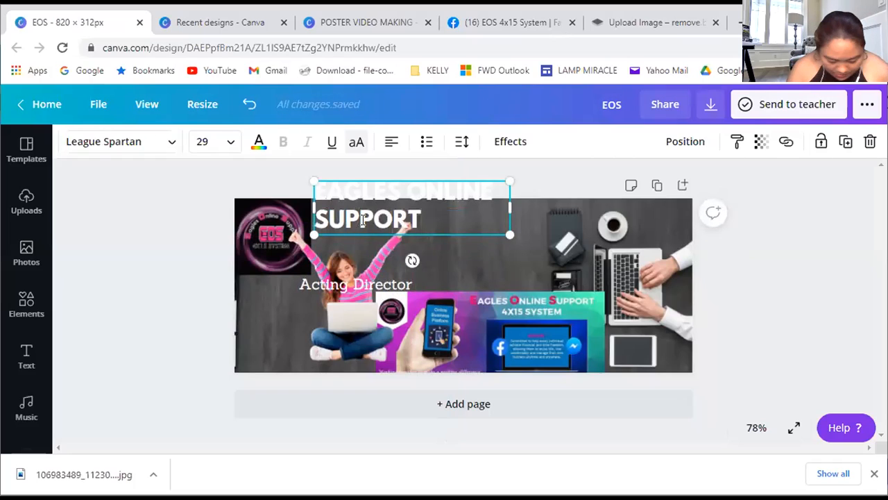
pyautogui.write(' 4X15 ')
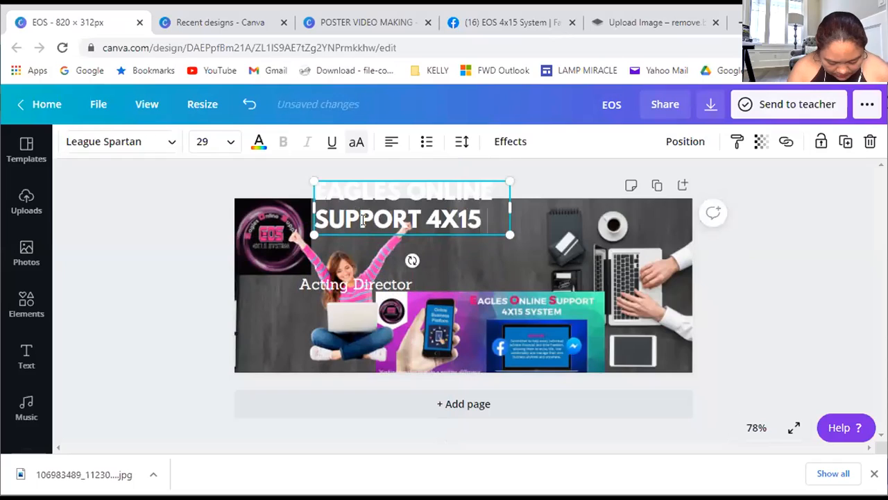
pyautogui.write('SYSTEM')
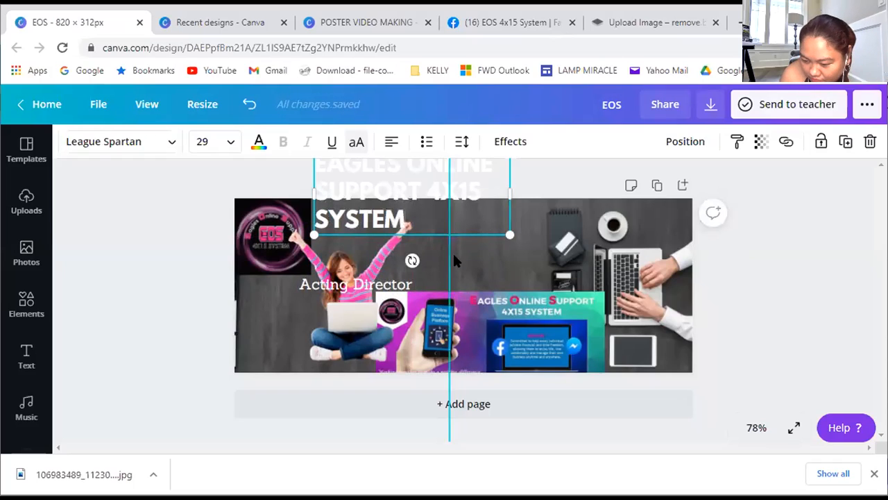
# Shrink the EAGLES ONLINE SUPPORT heading to size 13 and widen its text box until the heading fits on one line
pyautogui.click(453, 219)
pyautogui.moveTo(376, 291); pyautogui.dragTo(376, 317)
pyautogui.moveTo(429, 295); pyautogui.dragTo(408, 272)
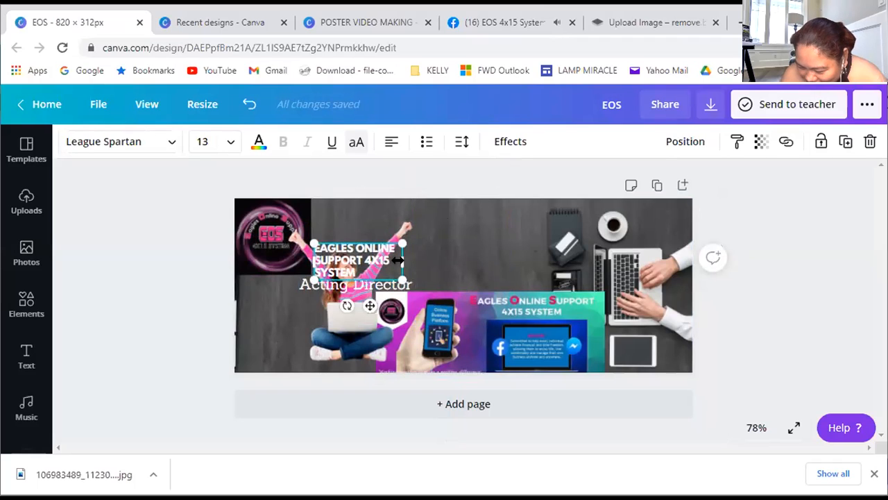
pyautogui.moveTo(399, 262); pyautogui.dragTo(530, 264)
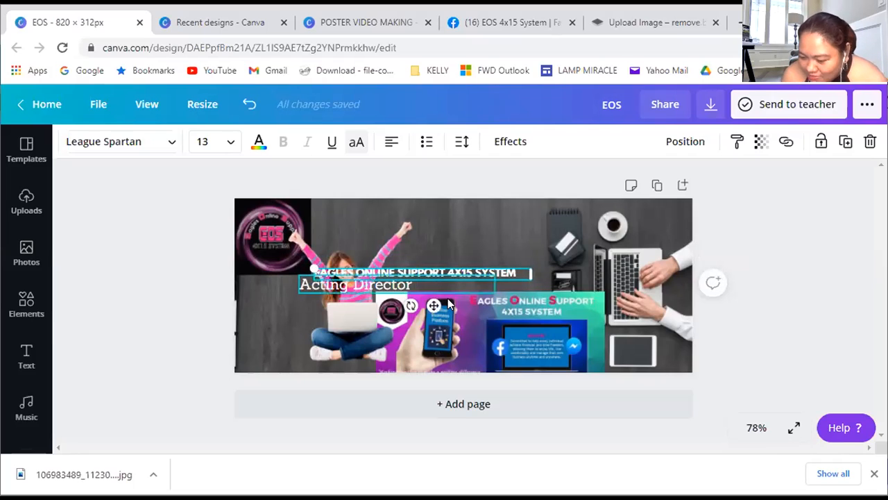
# Move the heading to the canvas's top edge beside the logo, center-aligned and enlarged to size 17
pyautogui.moveTo(454, 270); pyautogui.dragTo(457, 206)
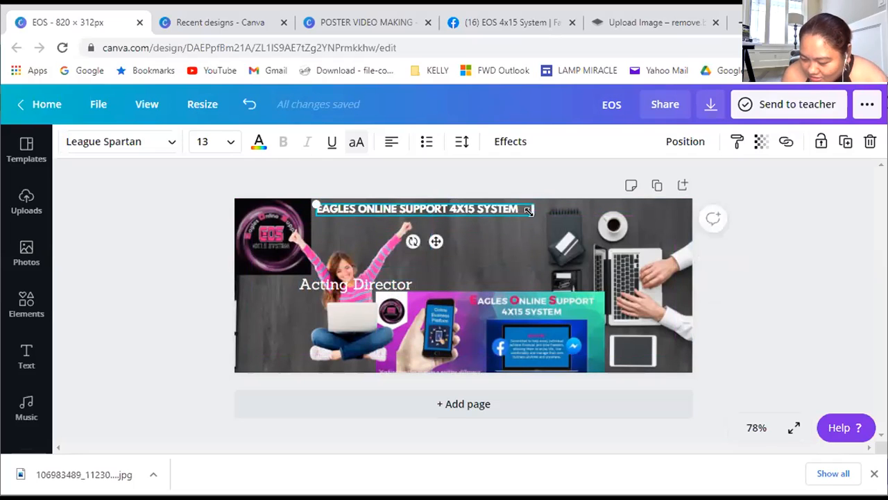
pyautogui.click(392, 145)
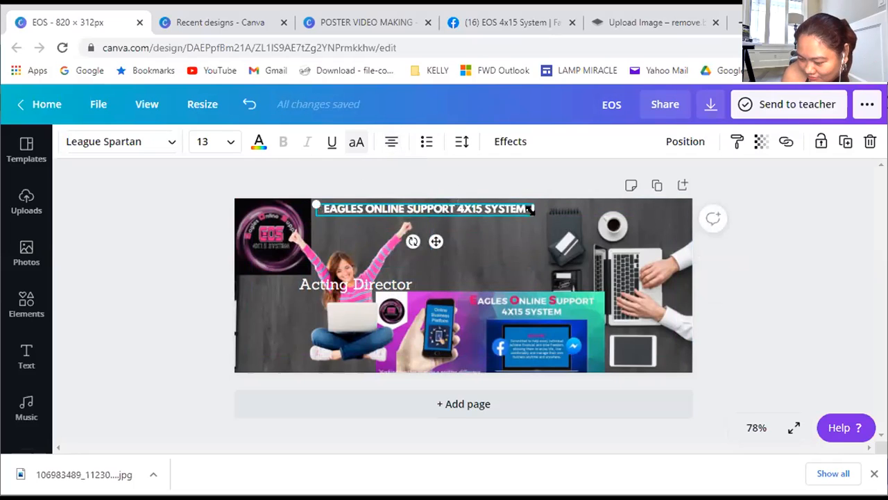
pyautogui.moveTo(548, 220); pyautogui.dragTo(596, 224)
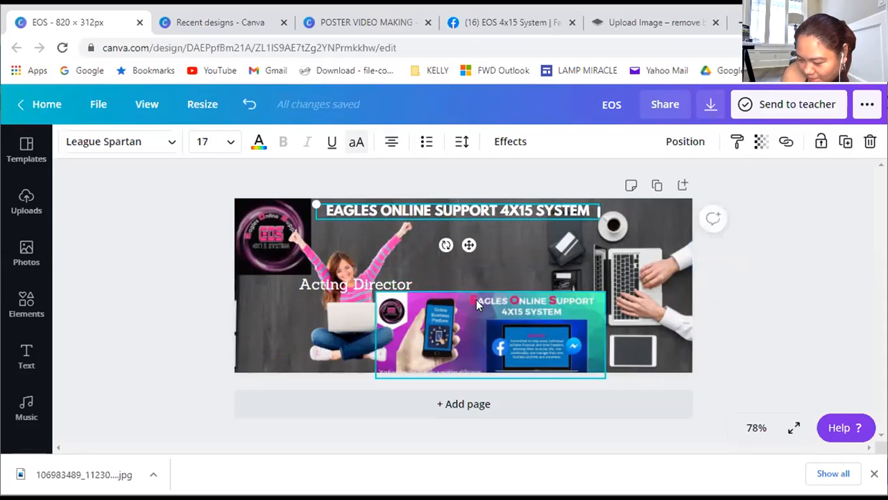
# Color the initial E of EAGLES in the heading with the bright pink from the EOS logo's photo colors
pyautogui.click(349, 234)
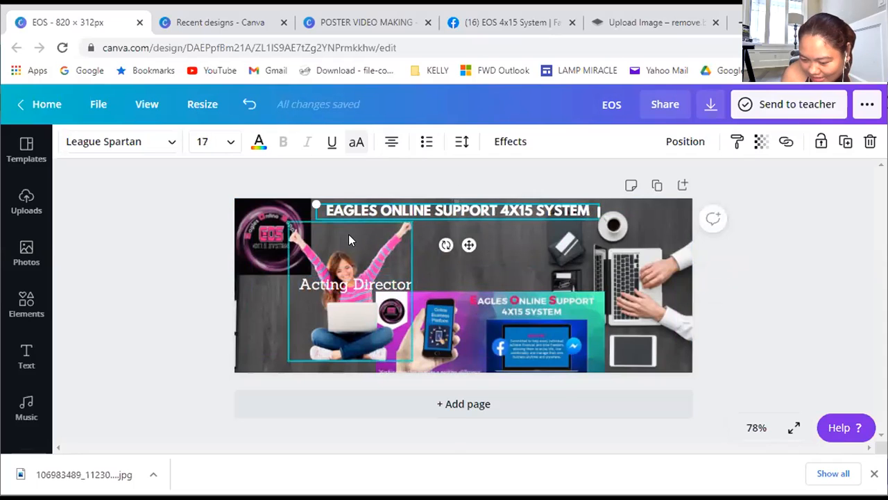
pyautogui.click(330, 211)
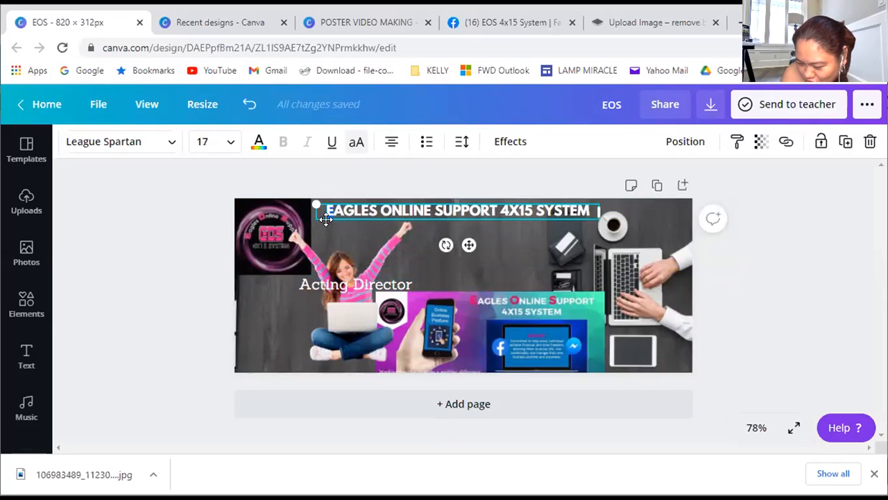
pyautogui.click(259, 142)
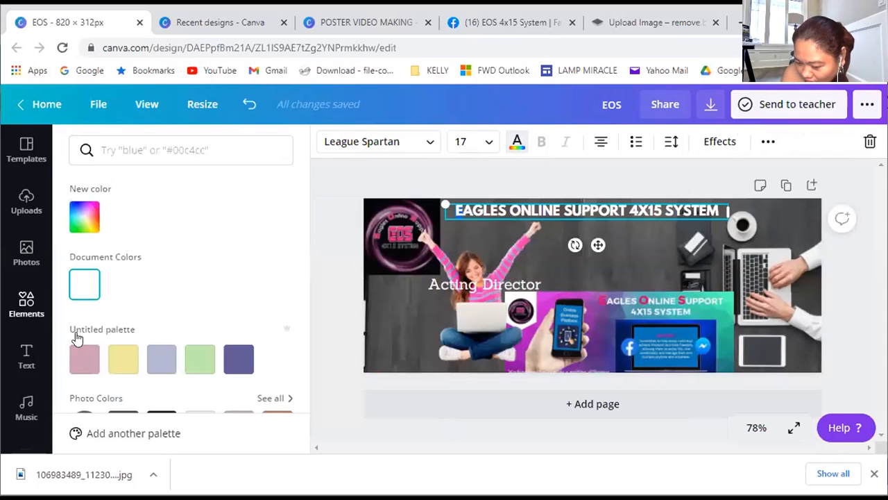
pyautogui.scroll(-2, 111, 313)
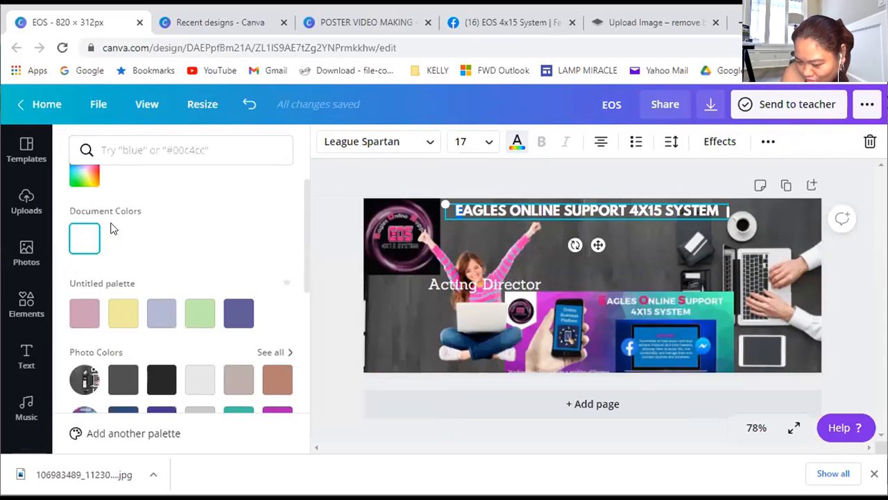
pyautogui.scroll(-2, 200, 285)
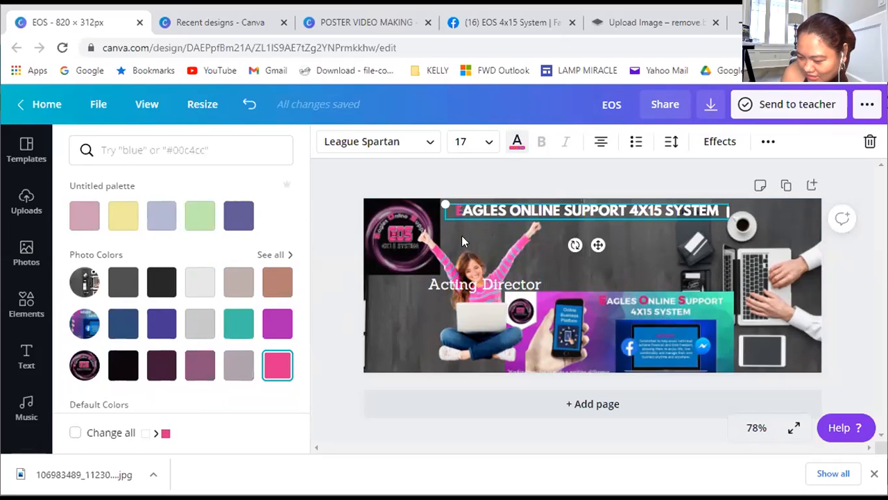
# Color the initials O of ONLINE and S of SUPPORT in the heading with the logo's bright pink
pyautogui.click(510, 209)
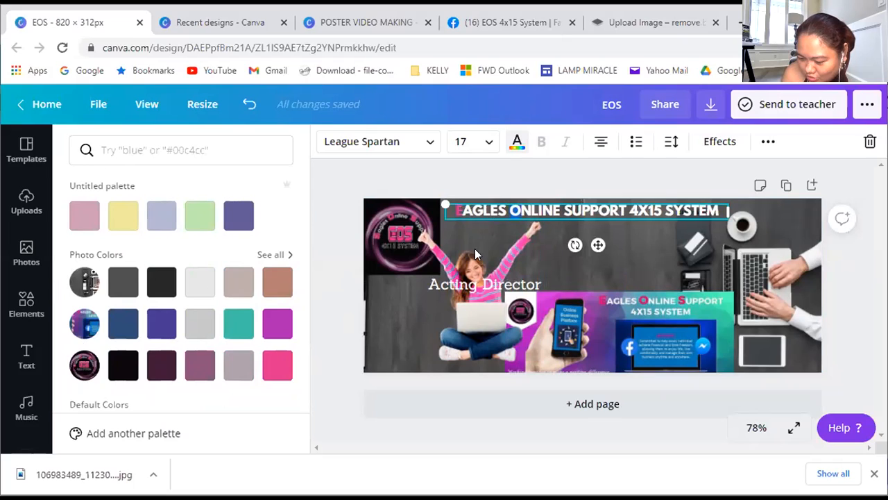
pyautogui.click(576, 207)
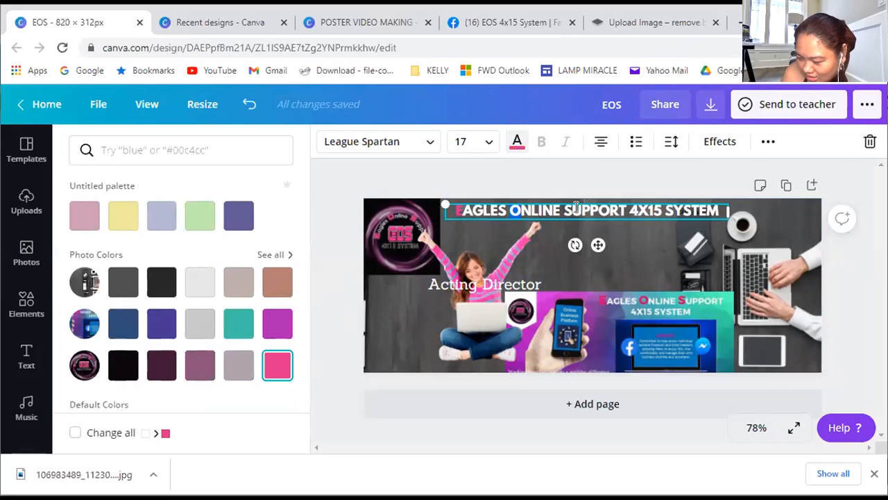
pyautogui.click(575, 209)
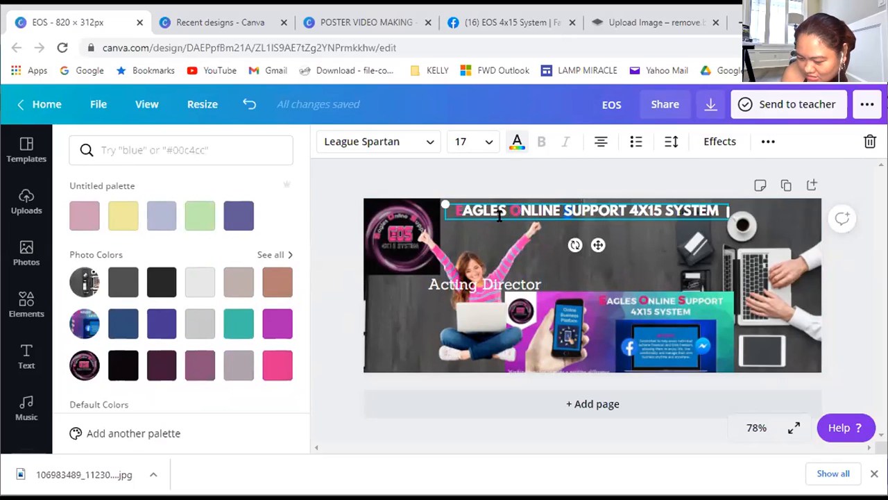
pyautogui.click(278, 365)
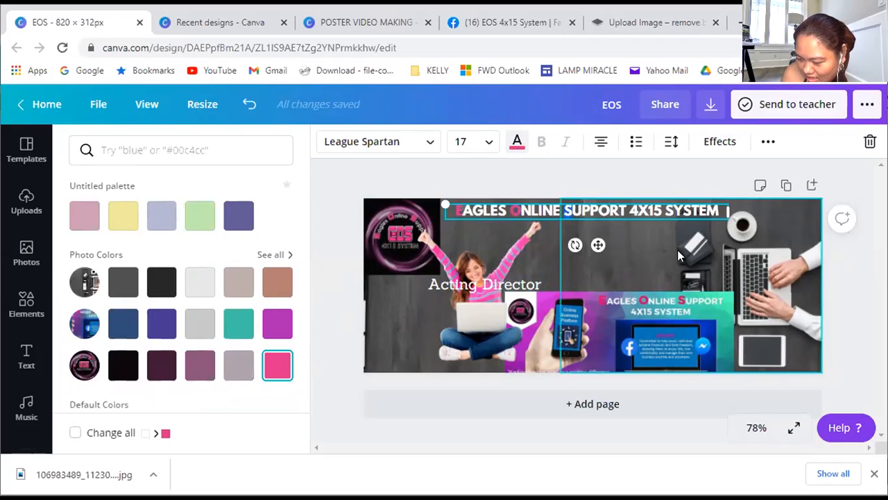
pyautogui.click(635, 248)
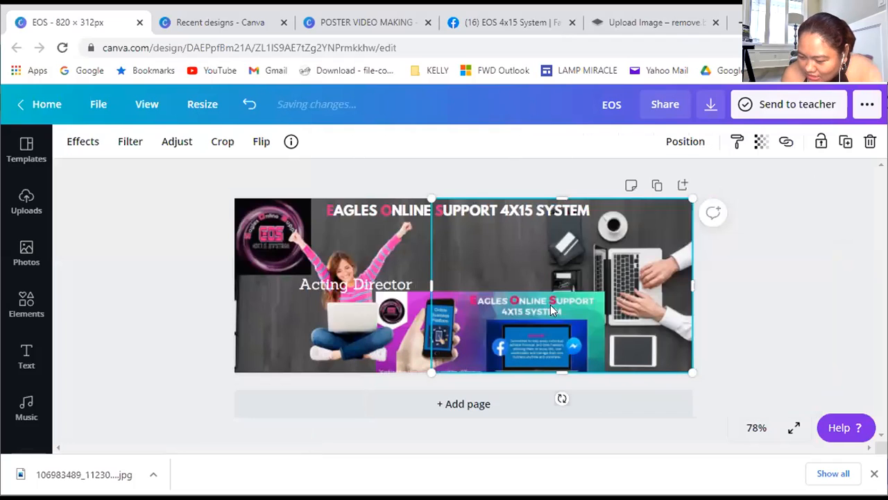
pyautogui.click(259, 345)
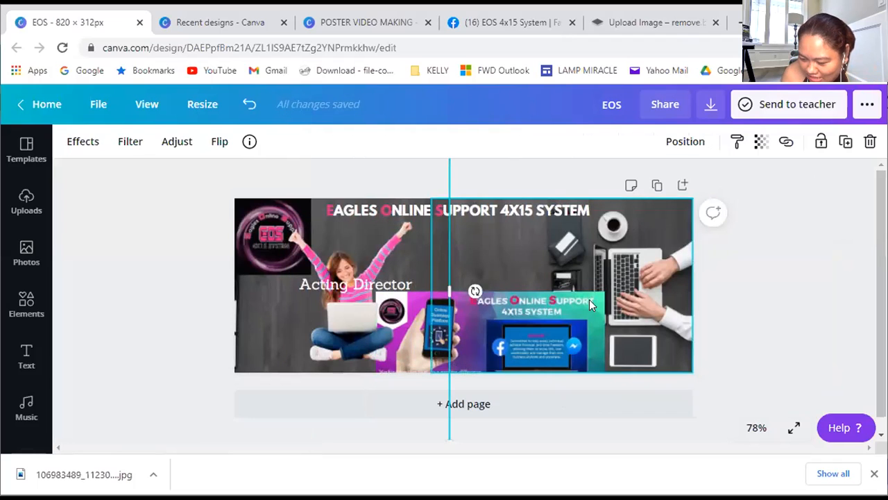
# Move the purple EAGLES ONLINE SUPPORT promo banner up until its whole height sits inside the cover, beside the woman
pyautogui.moveTo(515, 348); pyautogui.dragTo(488, 333)
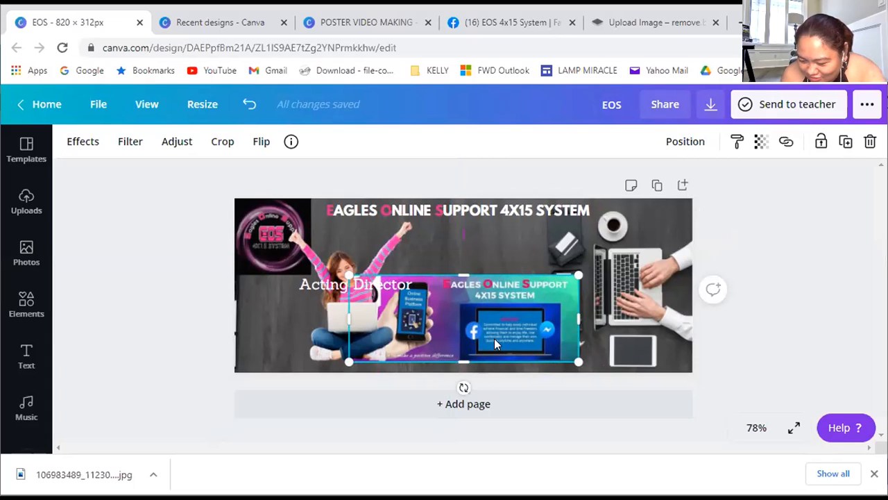
pyautogui.moveTo(495, 338); pyautogui.dragTo(494, 320)
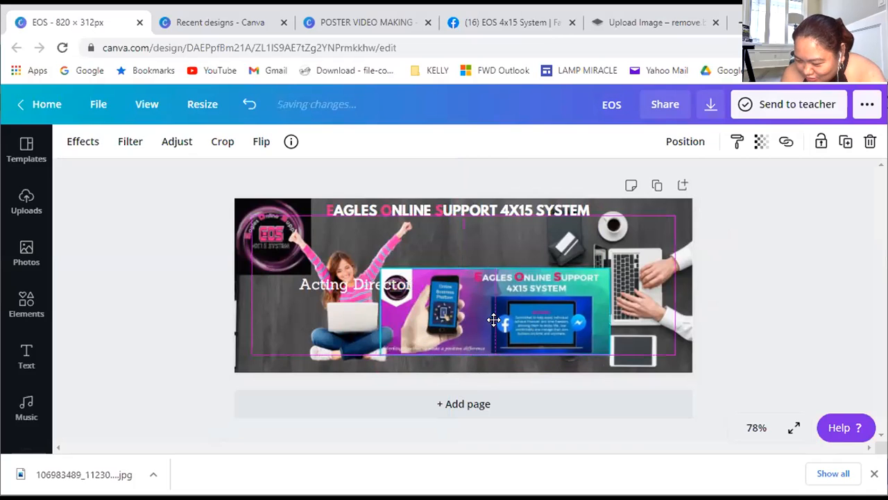
# Switch to the EOS 4x15 System Facebook page and copy the description paragraph from its About section
pyautogui.click(547, 29)
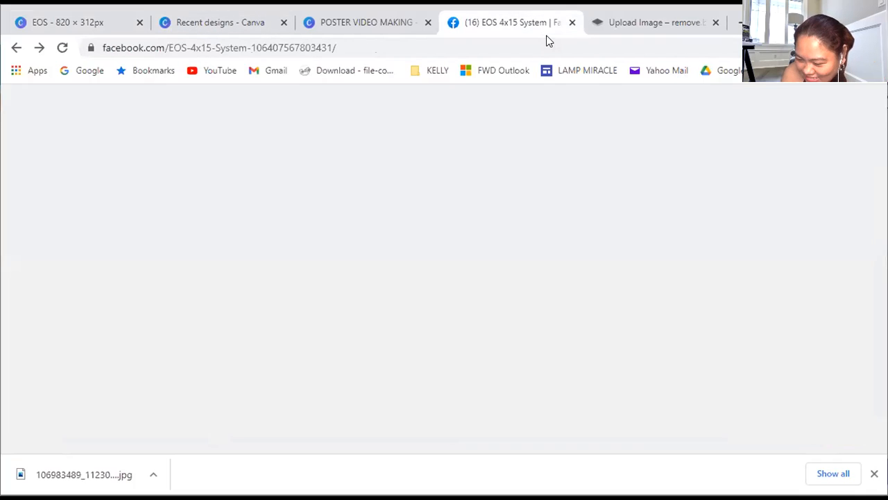
pyautogui.scroll(-4, 472, 319)
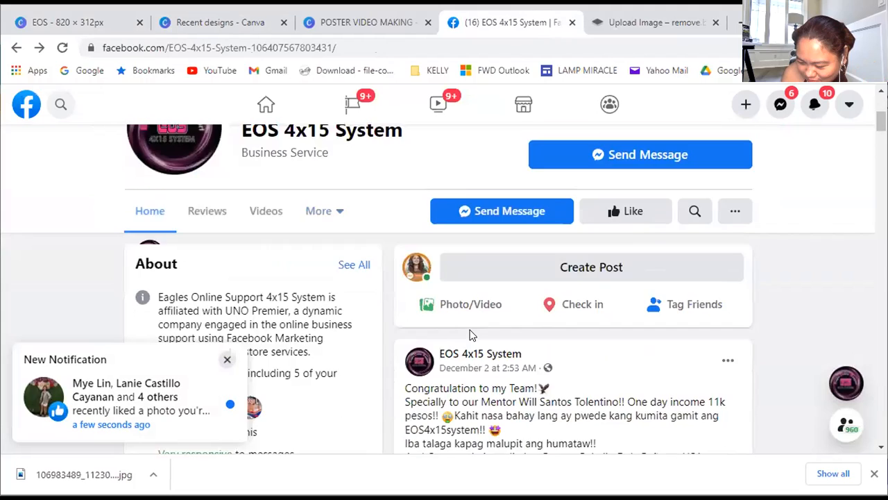
pyautogui.scroll(-2, 469, 335)
pyautogui.scroll(2, 217, 221)
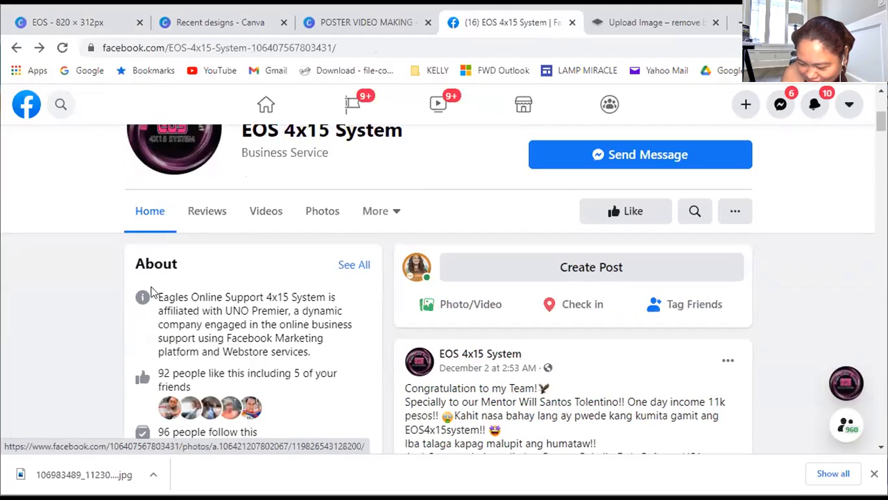
pyautogui.moveTo(157, 292); pyautogui.dragTo(321, 355)
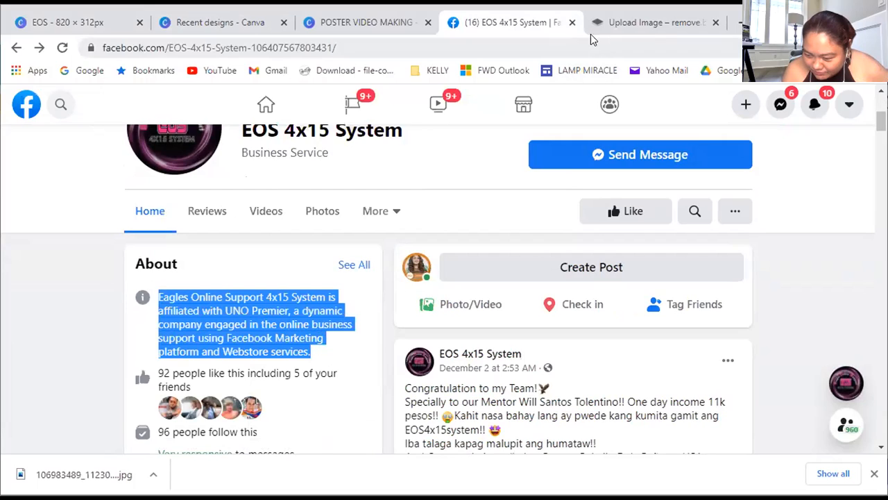
# Back in the Canva design, move the "Acting Director" text below the heading and replace it with the copied description
pyautogui.click(73, 22)
pyautogui.moveTo(477, 325); pyautogui.dragTo(425, 238)
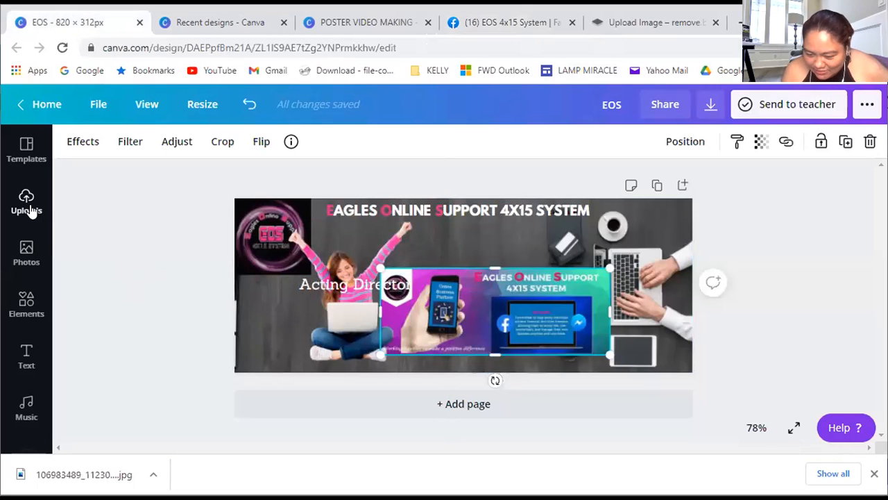
pyautogui.click(26, 355)
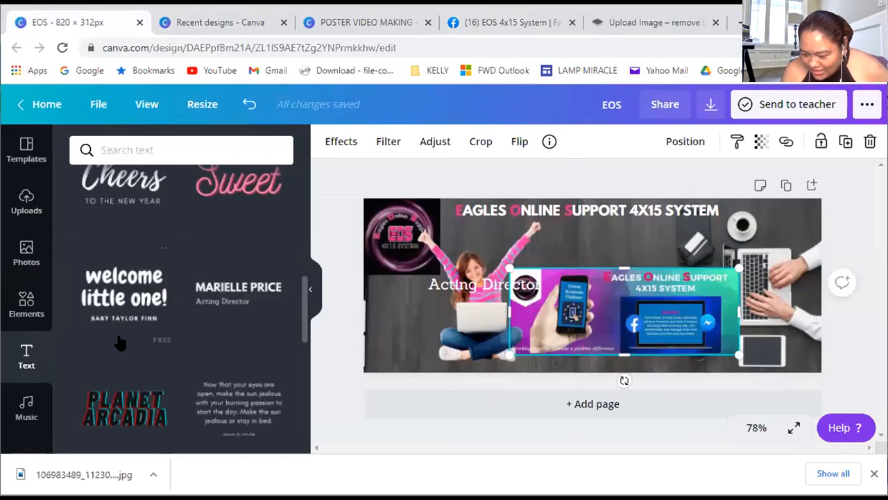
pyautogui.moveTo(497, 281); pyautogui.dragTo(601, 242)
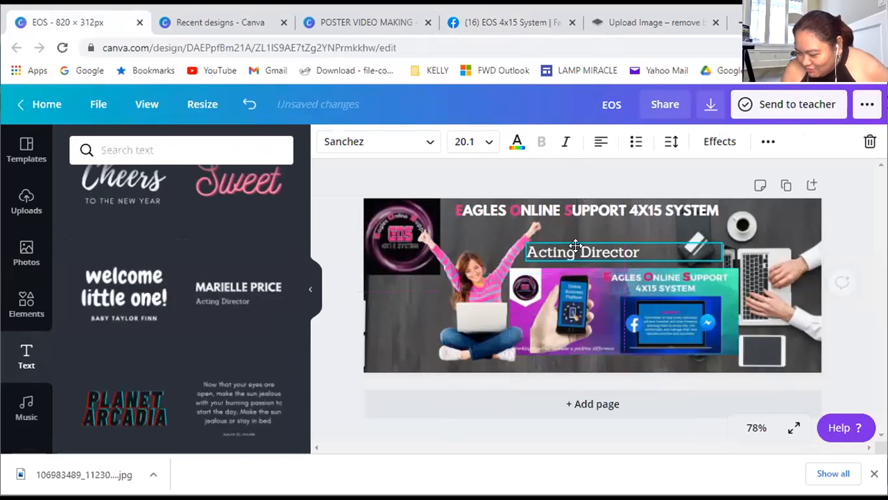
pyautogui.click(565, 243)
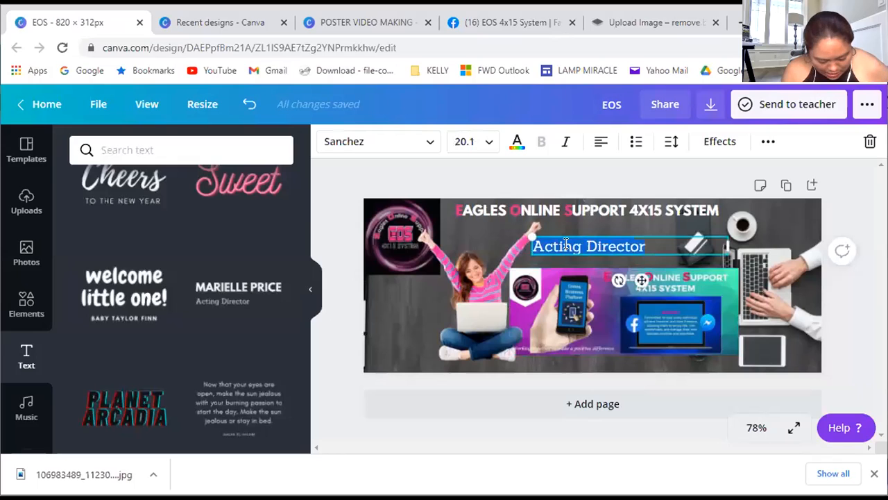
pyautogui.hotkey('ctrl', 'v')
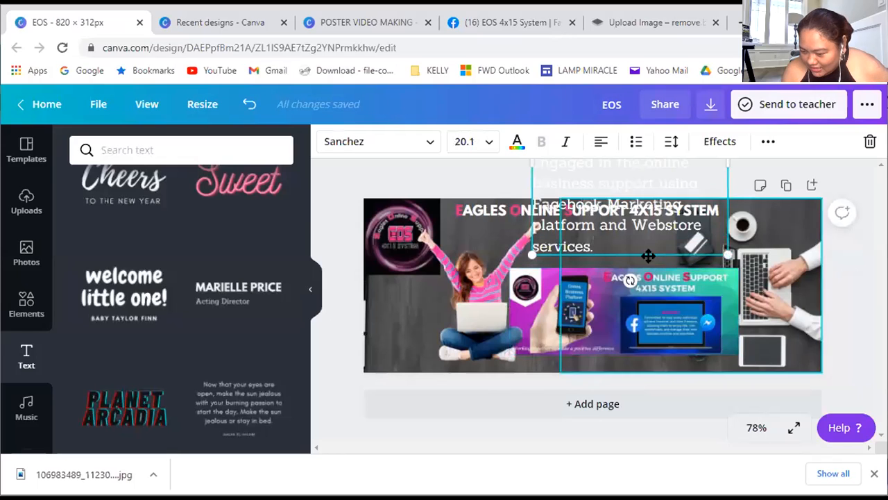
# Move the pasted description down onto the cover and set its font size to 14
pyautogui.moveTo(641, 257); pyautogui.dragTo(622, 345)
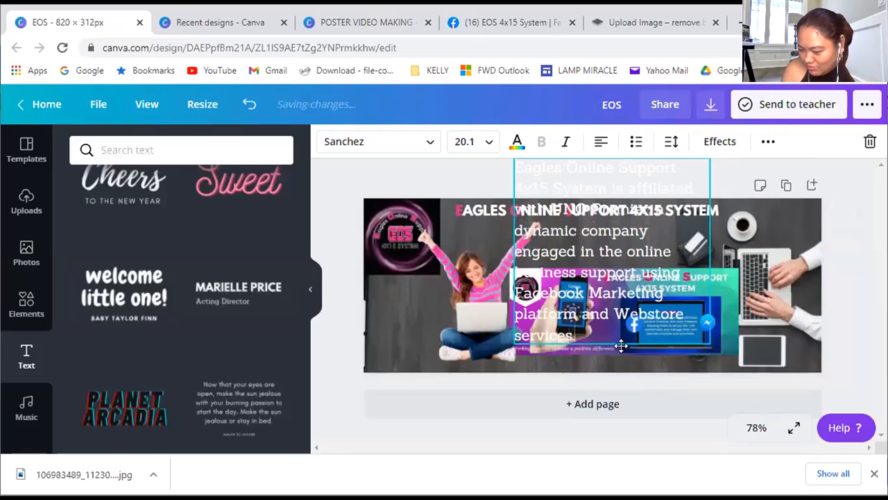
pyautogui.click(488, 143)
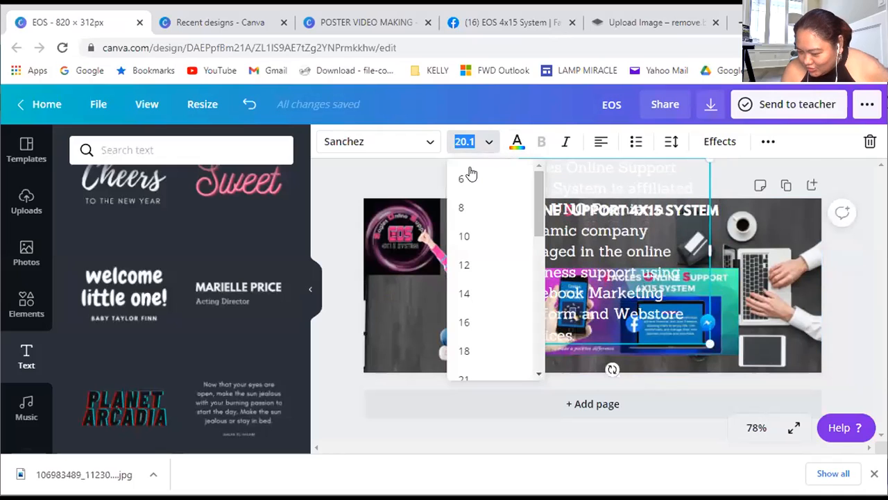
pyautogui.click(479, 296)
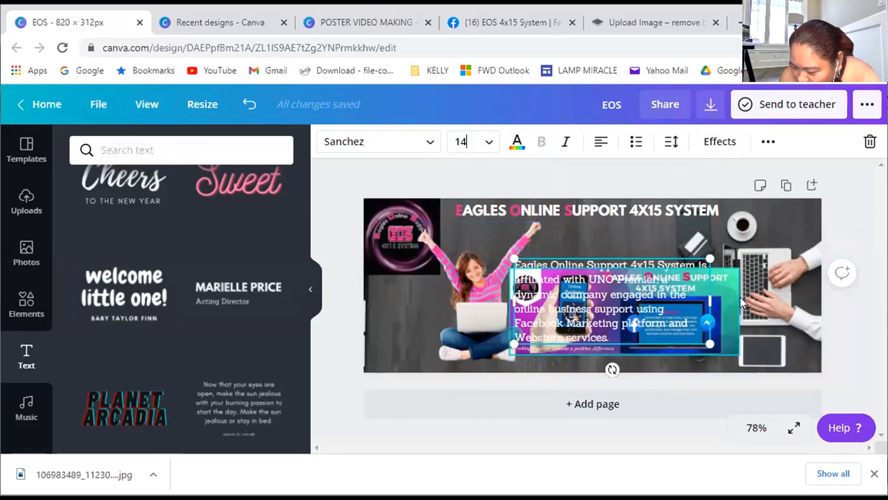
# Move the purple promo banner to the cover's lower-right corner, away from the description
pyautogui.moveTo(735, 299); pyautogui.dragTo(815, 344)
pyautogui.moveTo(760, 343); pyautogui.dragTo(771, 342)
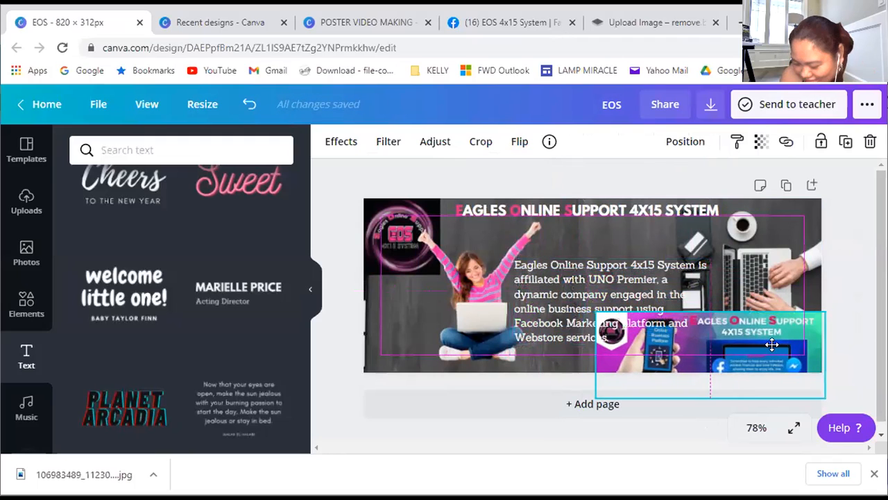
# Reduce the line height of the description paragraph so its lines sit closer together
pyautogui.click(560, 305)
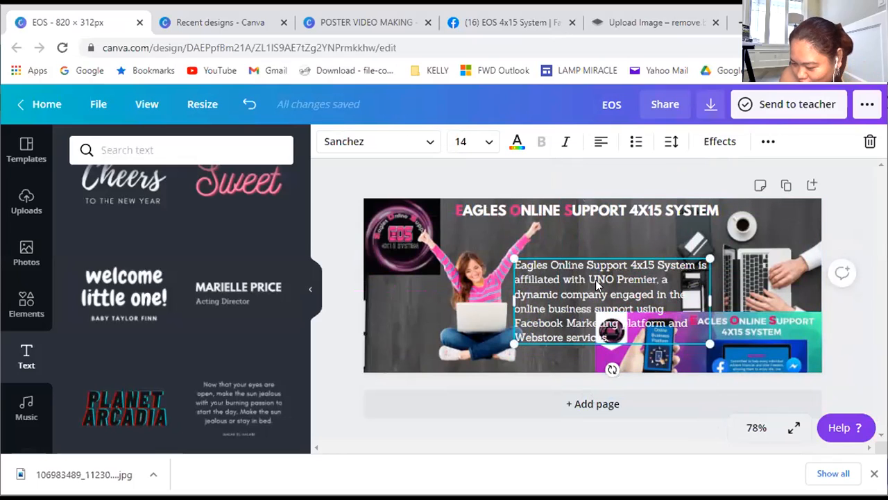
pyautogui.click(672, 143)
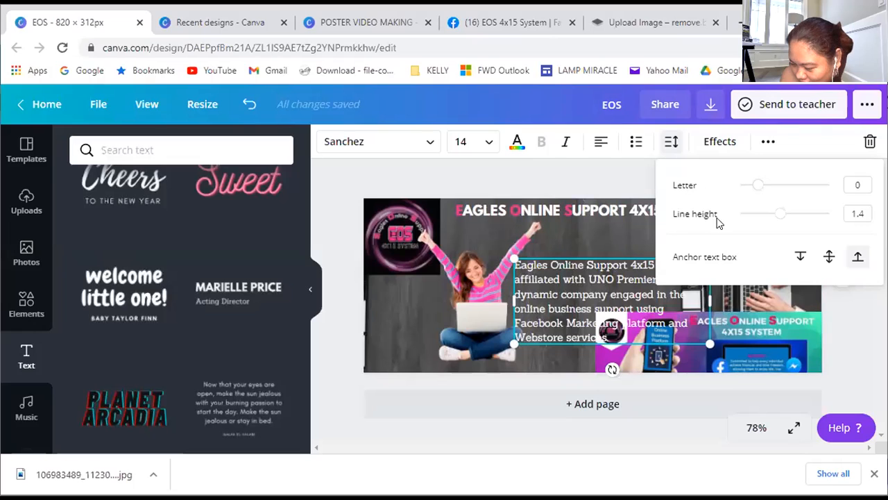
pyautogui.moveTo(777, 220); pyautogui.dragTo(767, 213)
pyautogui.click(605, 262)
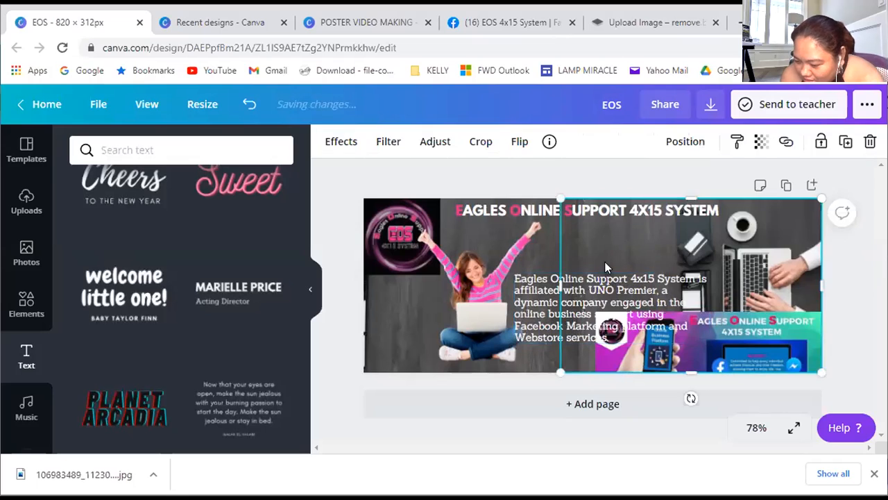
# Center-align the description, narrow its text box and place it between the woman and the desk items
pyautogui.click(591, 308)
pyautogui.click(601, 143)
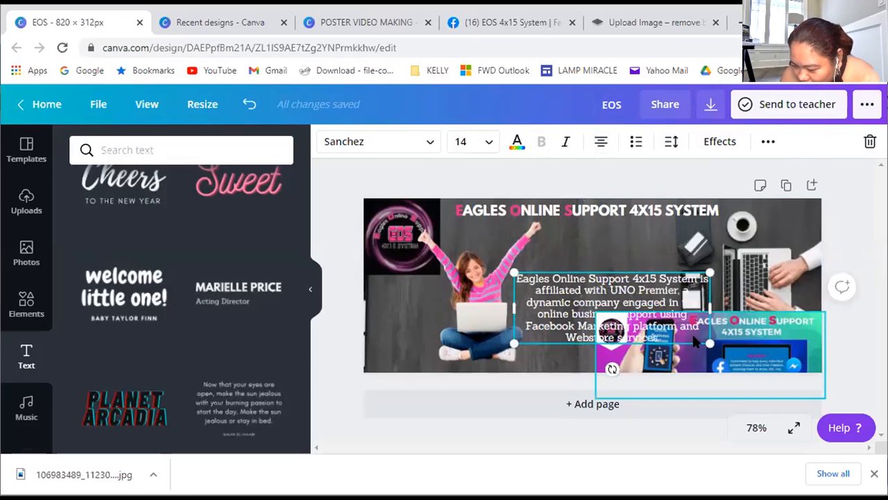
pyautogui.moveTo(749, 304); pyautogui.dragTo(666, 310)
pyautogui.moveTo(590, 340); pyautogui.dragTo(601, 337)
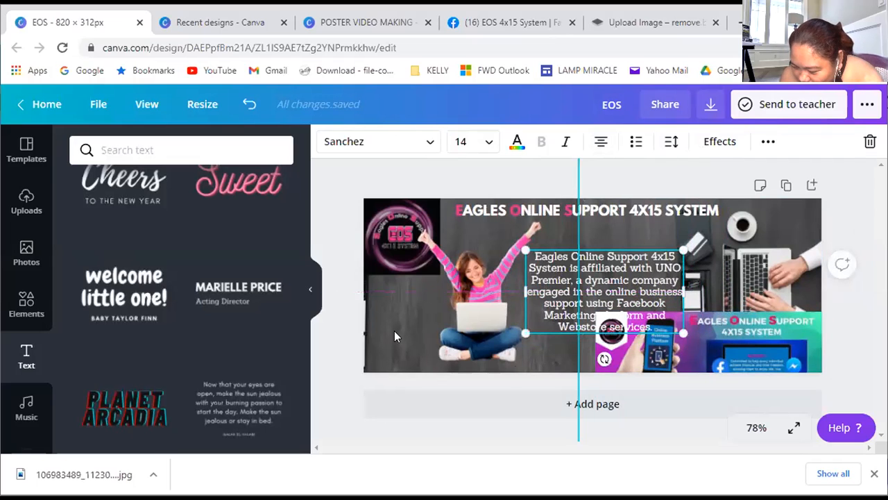
# Delete the purple promo banner from the cover's lower-right corner
pyautogui.click(760, 360)
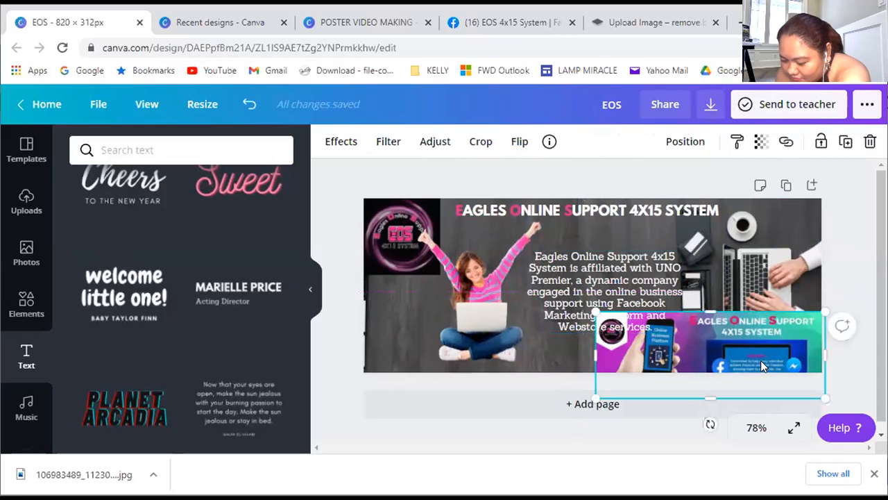
pyautogui.press('Delete')
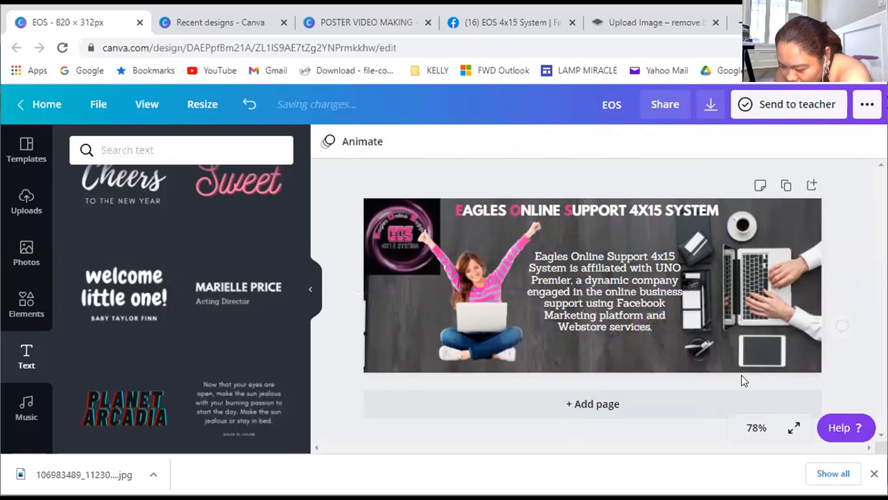
# Narrow the description's text box further and move it slightly down, clear of the woman and the desk items
pyautogui.click(673, 294)
pyautogui.moveTo(674, 294); pyautogui.dragTo(642, 292)
pyautogui.moveTo(554, 288); pyautogui.dragTo(580, 310)
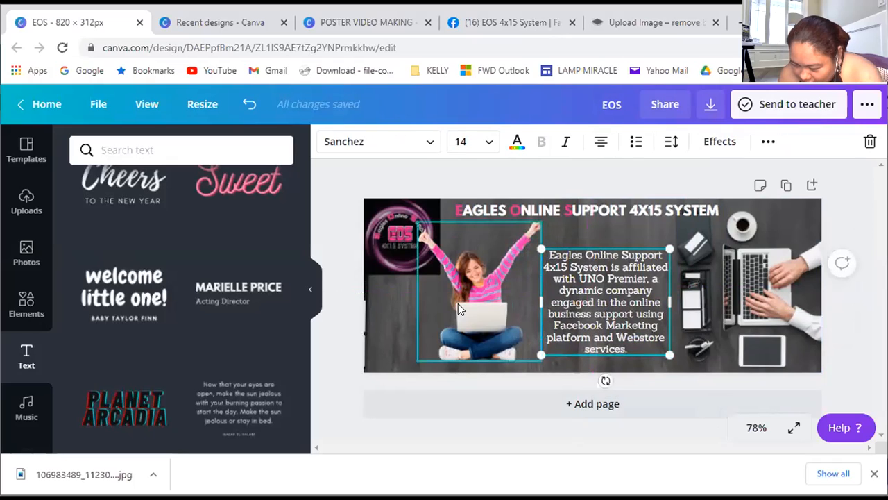
pyautogui.click(408, 311)
# Color the words "Eagles Online Support 4x15 System" in the description with the document's bright pink
pyautogui.click(659, 257)
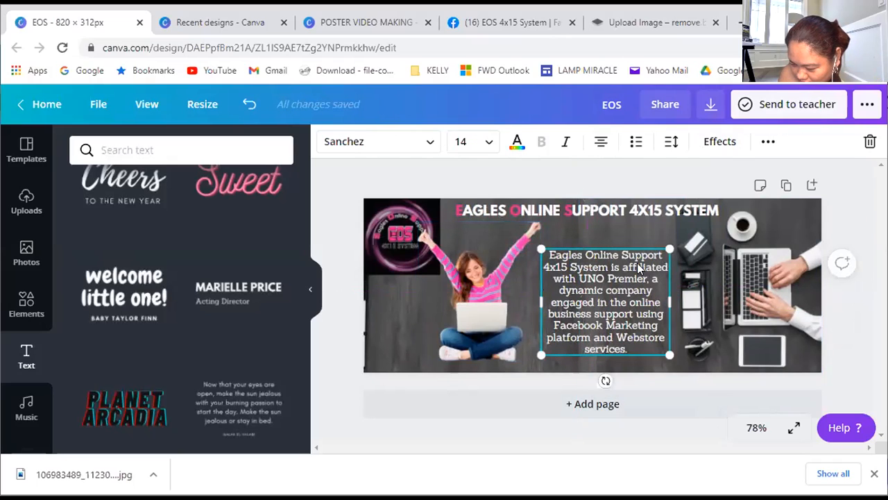
pyautogui.doubleClick(603, 266)
pyautogui.click(606, 265)
pyautogui.moveTo(605, 265); pyautogui.dragTo(549, 255)
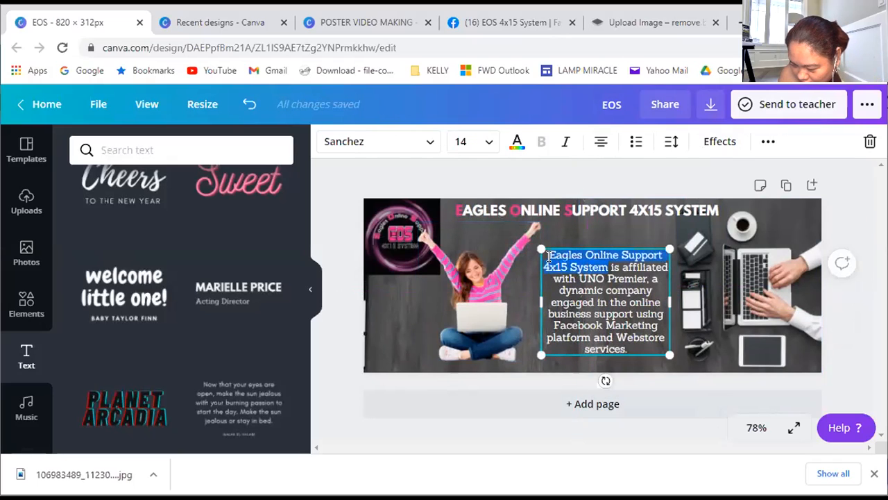
pyautogui.click(517, 142)
pyautogui.click(90, 286)
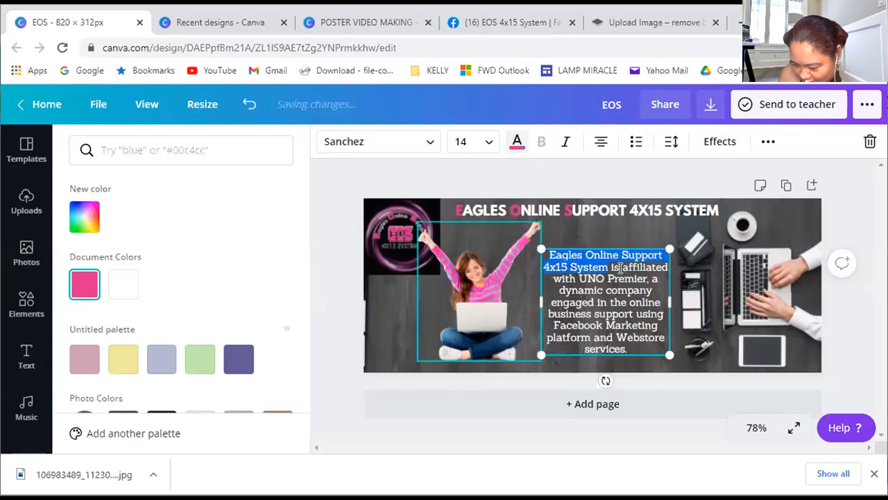
pyautogui.click(640, 235)
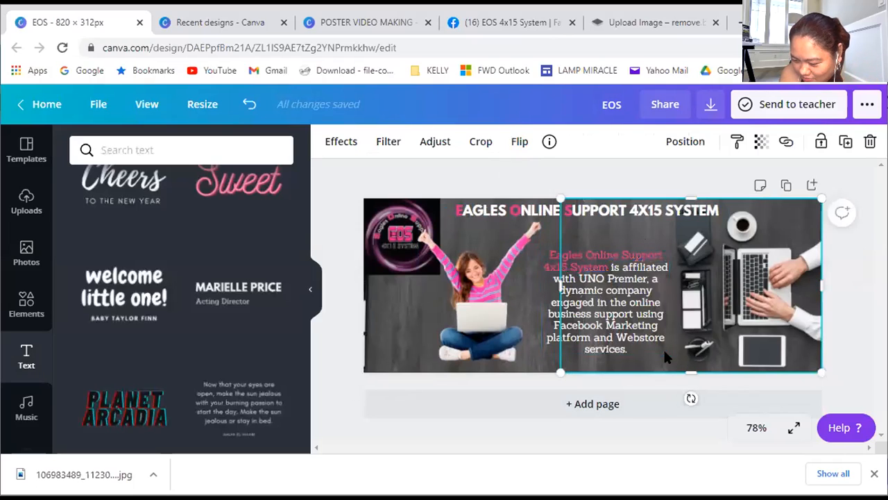
# Move the EOS logo down along the cover's left edge to the vertical middle
pyautogui.moveTo(406, 267); pyautogui.dragTo(400, 303)
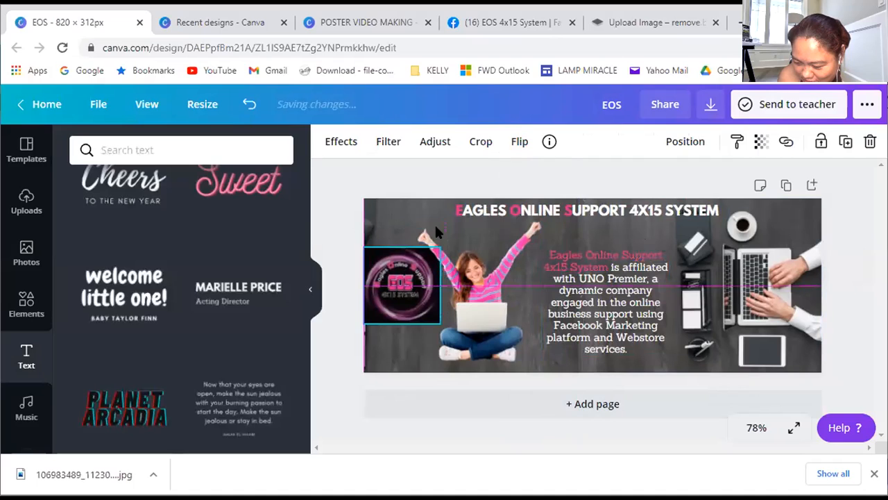
pyautogui.click(413, 217)
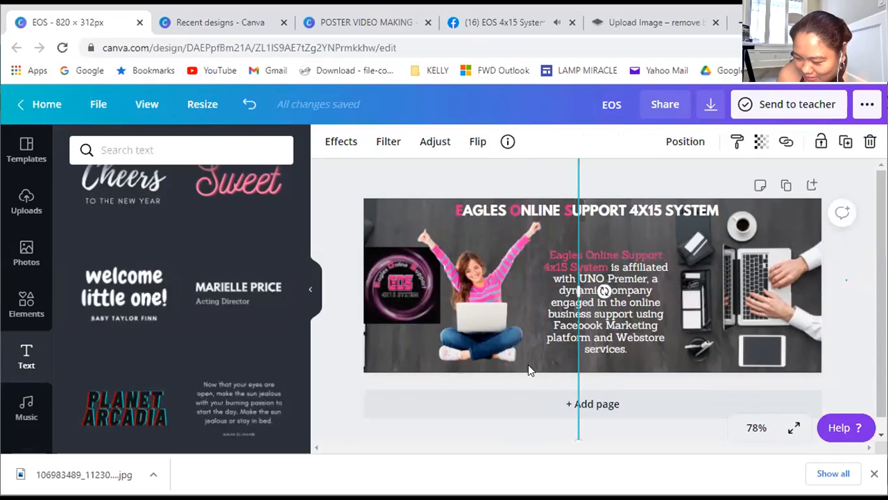
# Download the finished EOS cover as a PNG at size 1 and dismiss the saved-design message
pyautogui.click(710, 104)
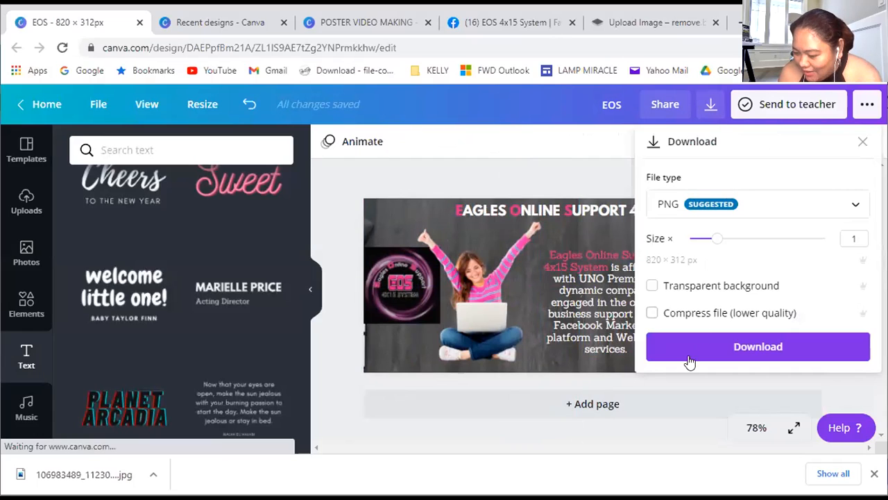
pyautogui.click(745, 209)
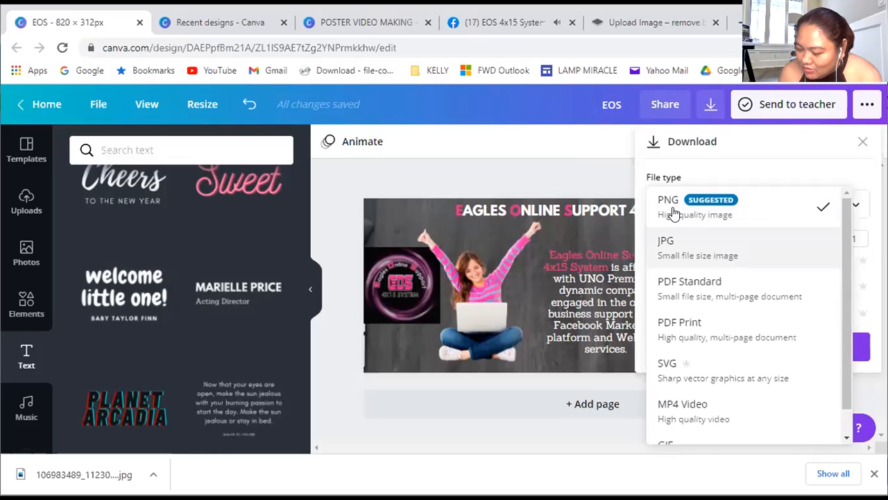
pyautogui.click(728, 212)
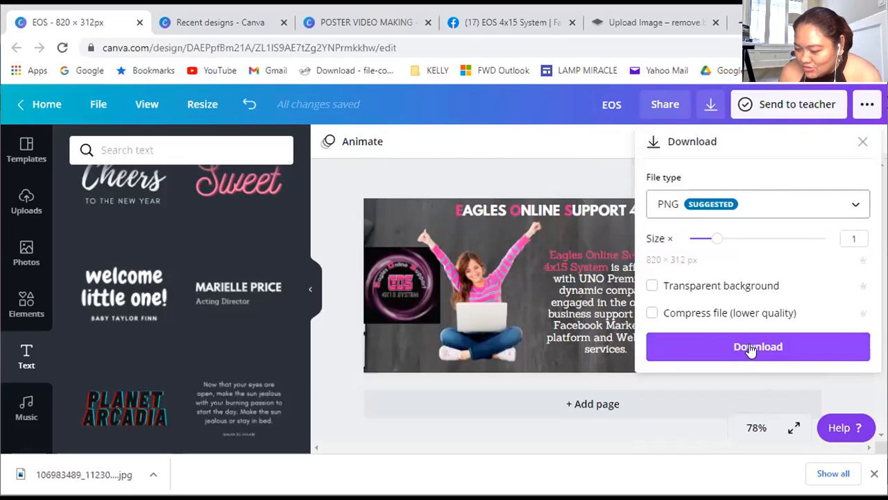
pyautogui.click(749, 343)
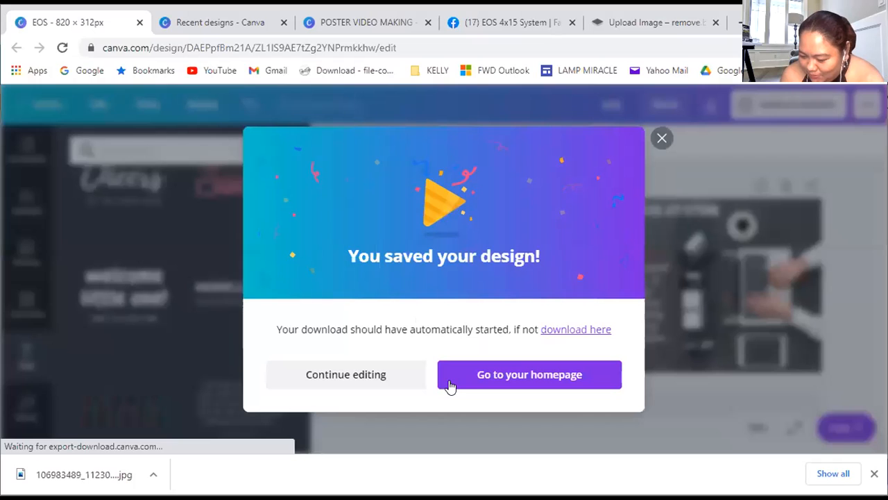
pyautogui.click(661, 140)
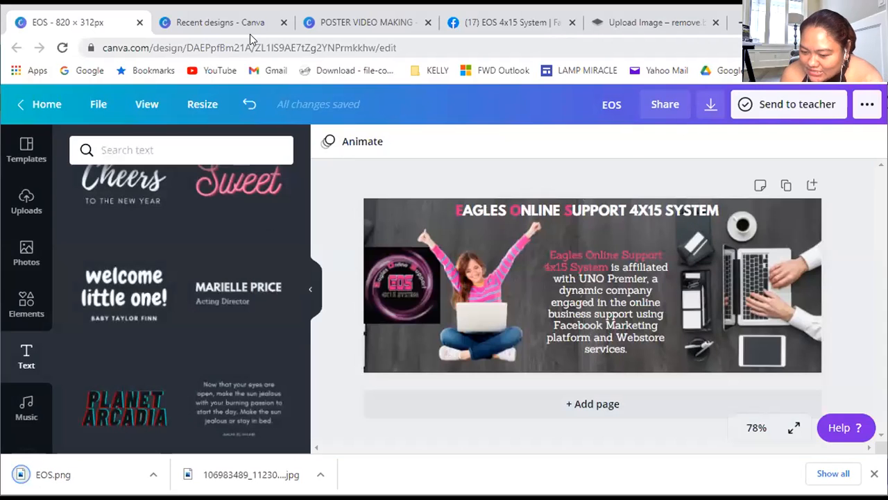
# Switch to the EOS 4x15 System Facebook page and view its current cover photo
pyautogui.click(220, 23)
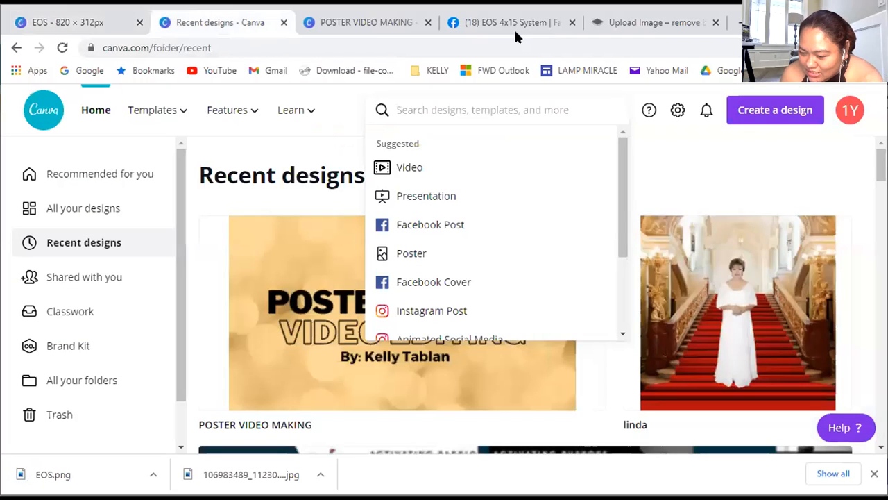
pyautogui.click(513, 28)
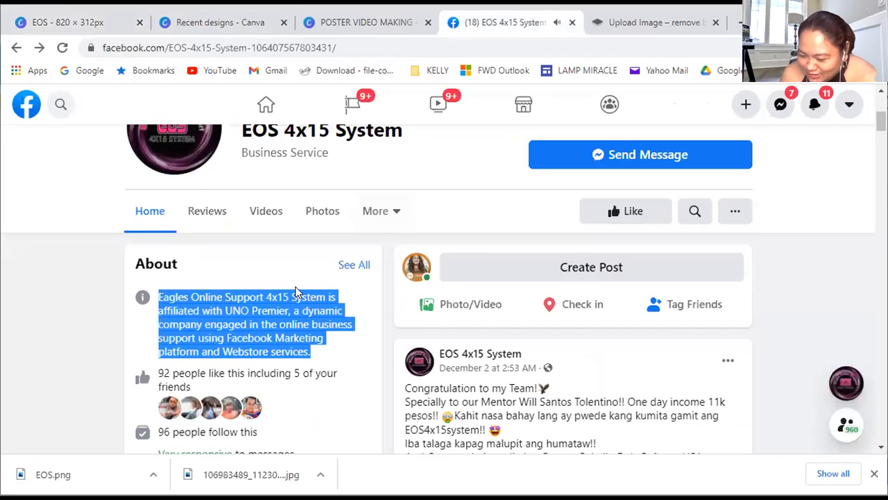
pyautogui.scroll(4, 295, 293)
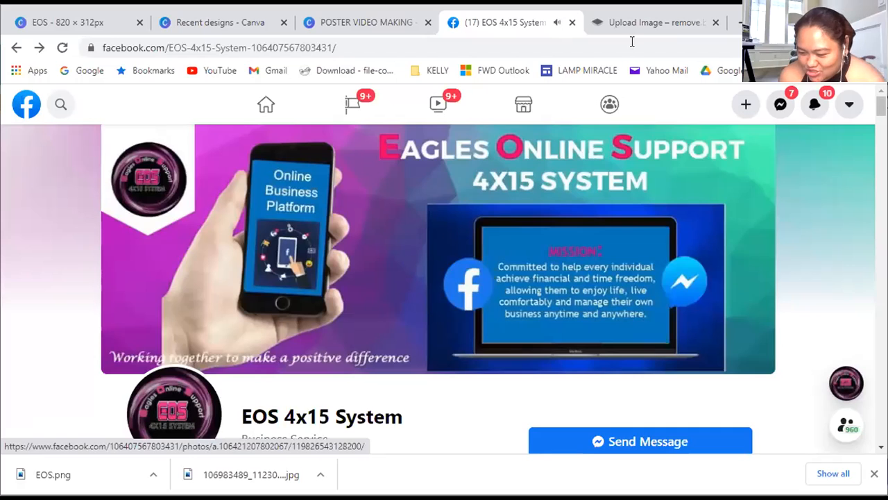
# Switch to the POSTER VIDEO MAKING design in Canva and review the Facebook page cover instructions on page 6
pyautogui.click(187, 34)
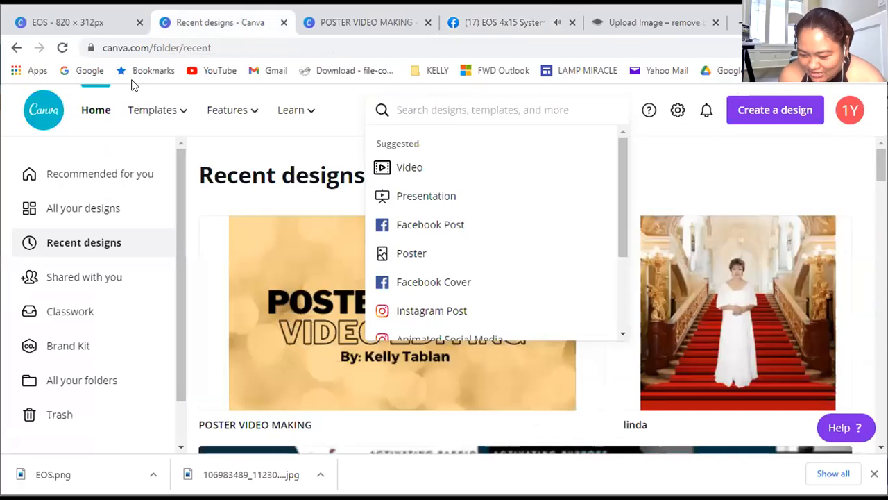
pyautogui.click(354, 22)
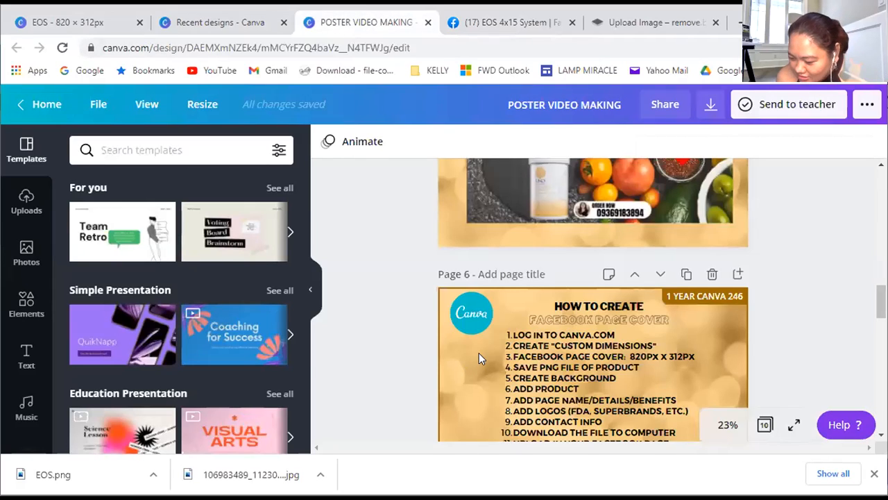
pyautogui.scroll(-1, 628, 378)
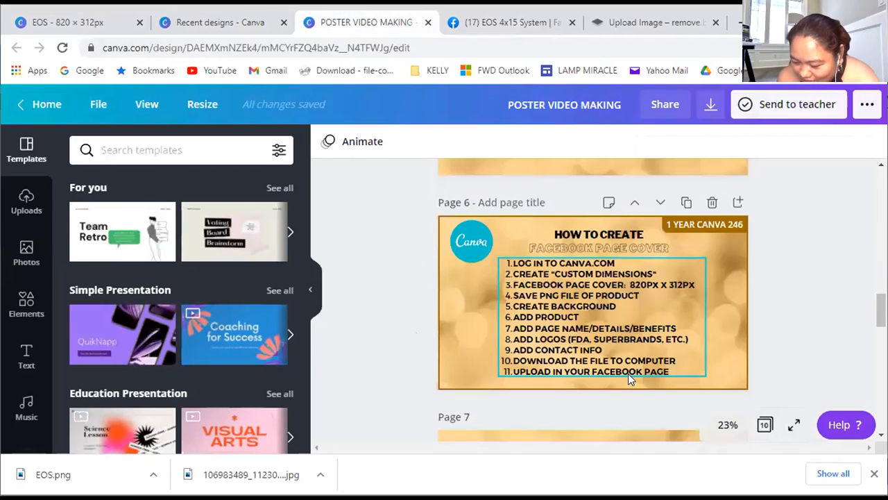
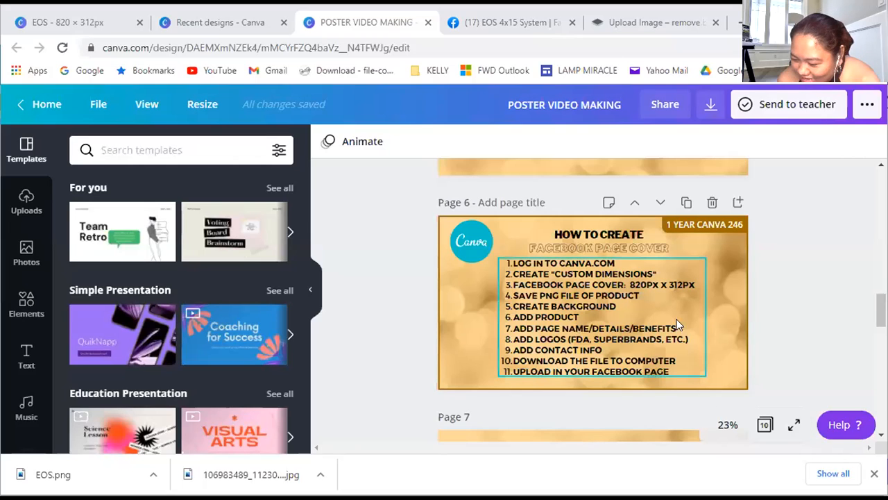
pyautogui.scroll(-2, 739, 288)
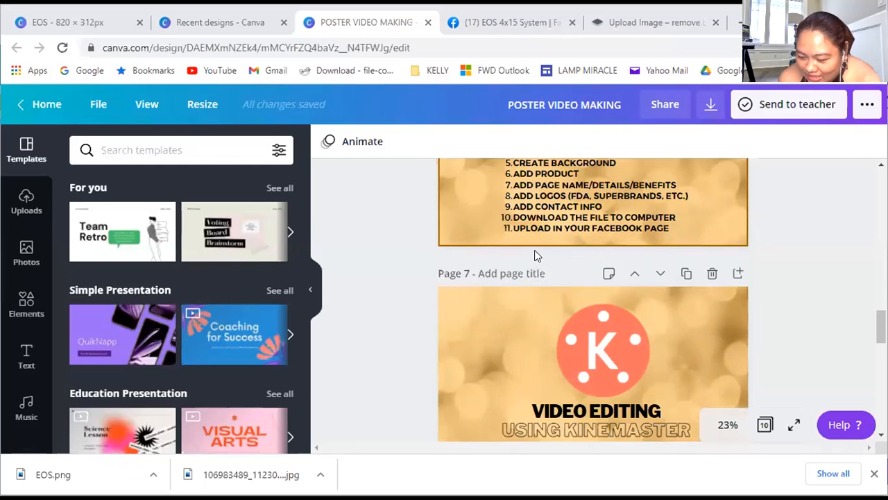
pyautogui.click(649, 23)
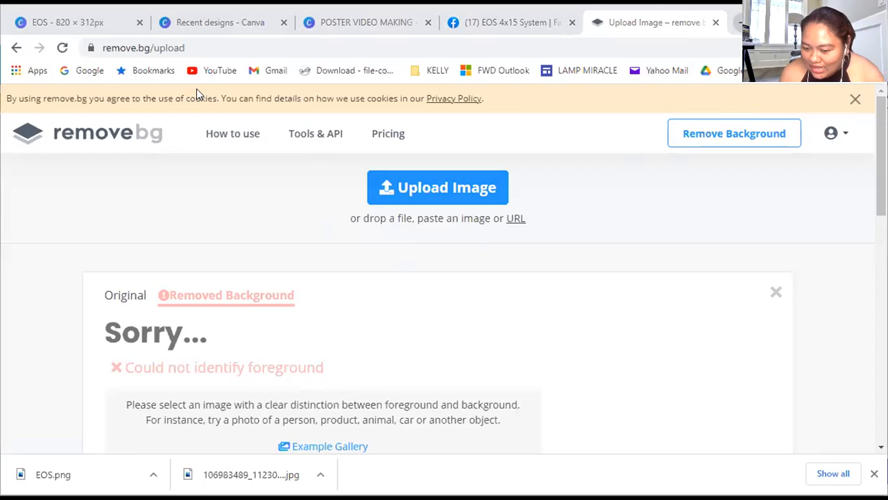
pyautogui.click(215, 28)
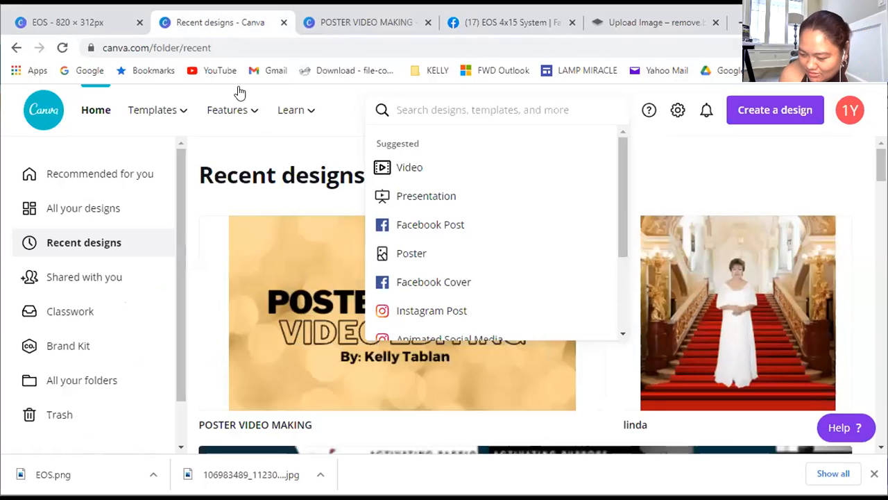
pyautogui.click(736, 23)
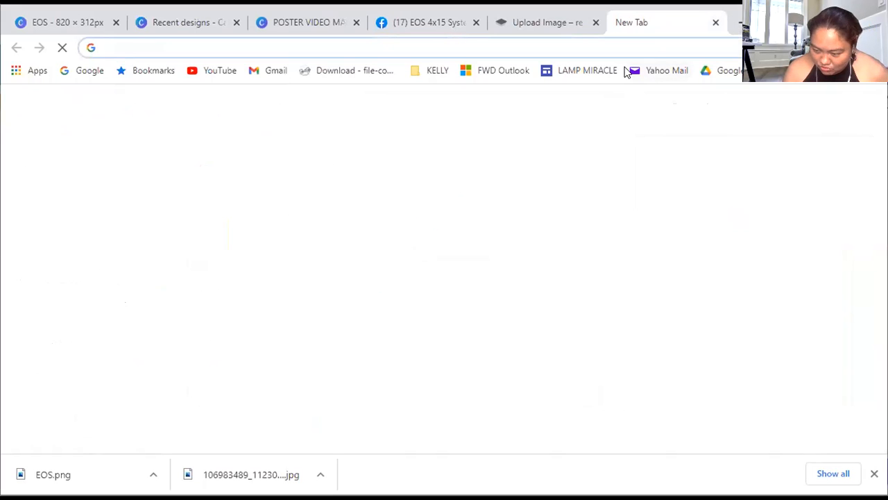
pyautogui.write('F')
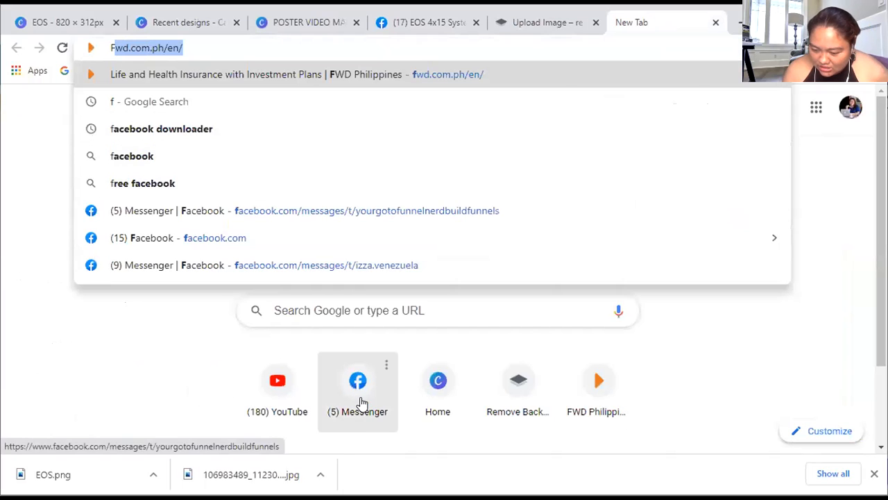
pyautogui.click(359, 393)
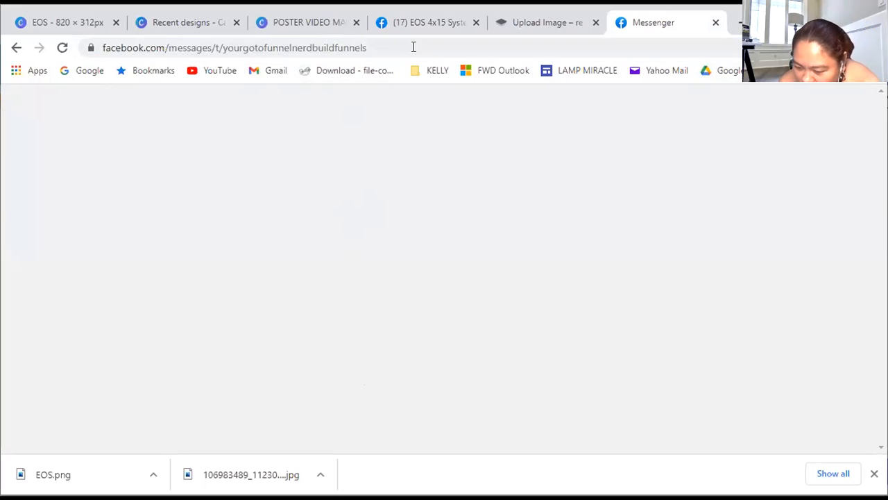
# Switch to Facebook and open the account's own profile page from the home feed
pyautogui.click(445, 31)
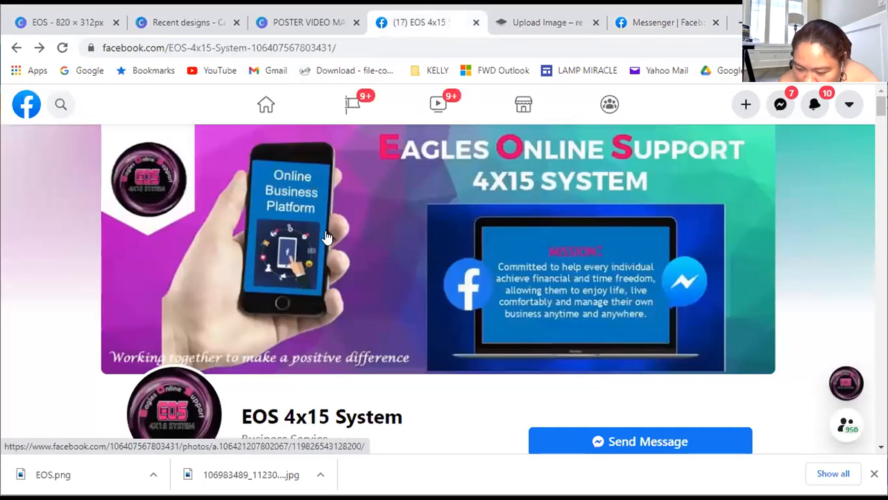
pyautogui.click(273, 115)
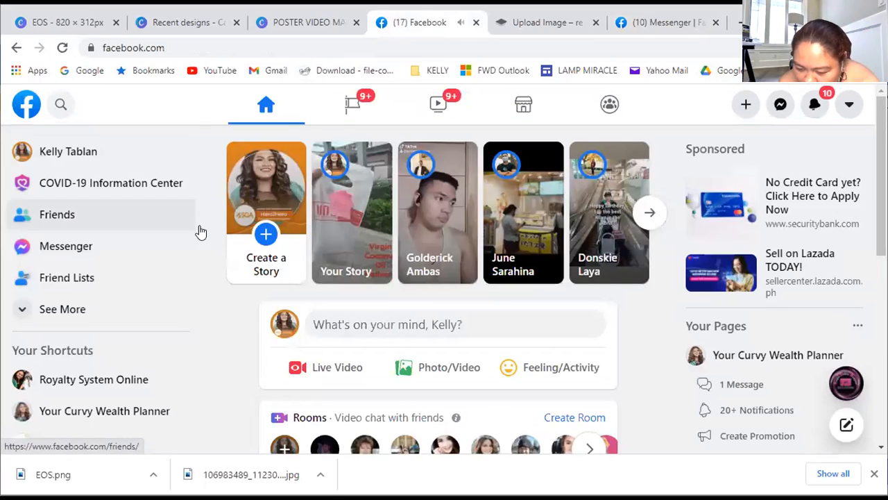
pyautogui.click(68, 152)
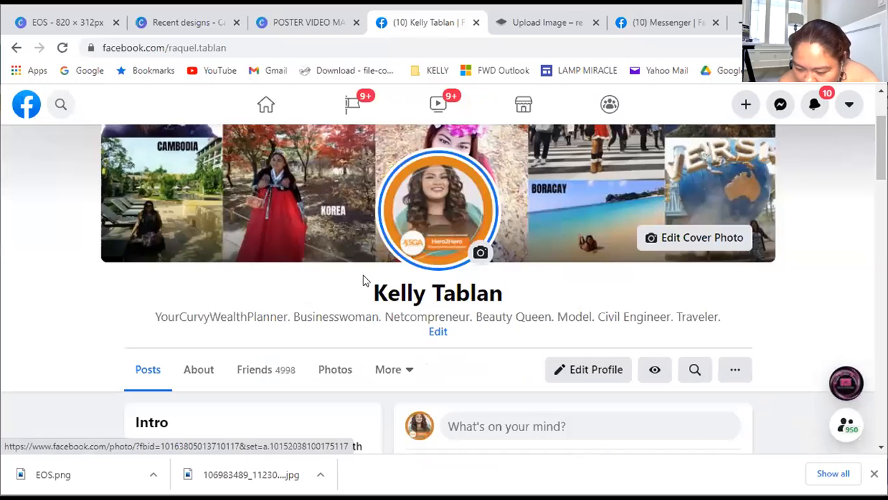
# Open the featured profile photo of the woman in a black dress and quilted jacket and save it to Documents as a JPEG
pyautogui.scroll(-10, 449, 201)
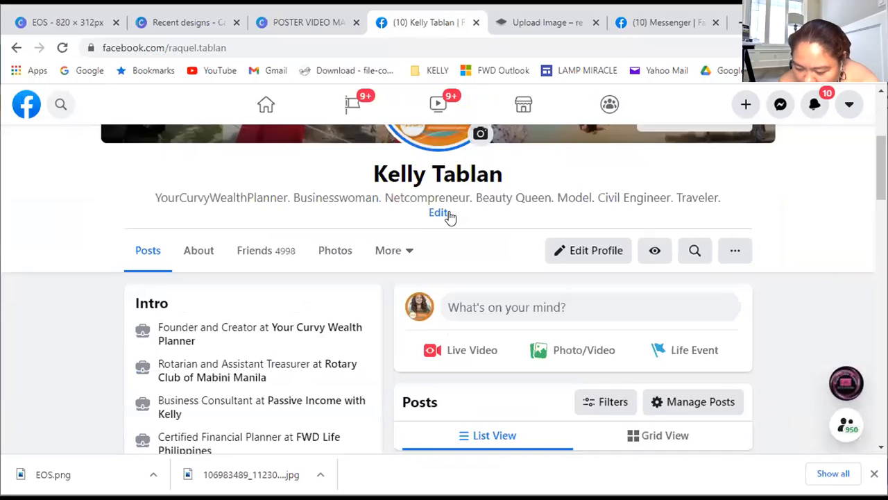
pyautogui.scroll(-6, 444, 272)
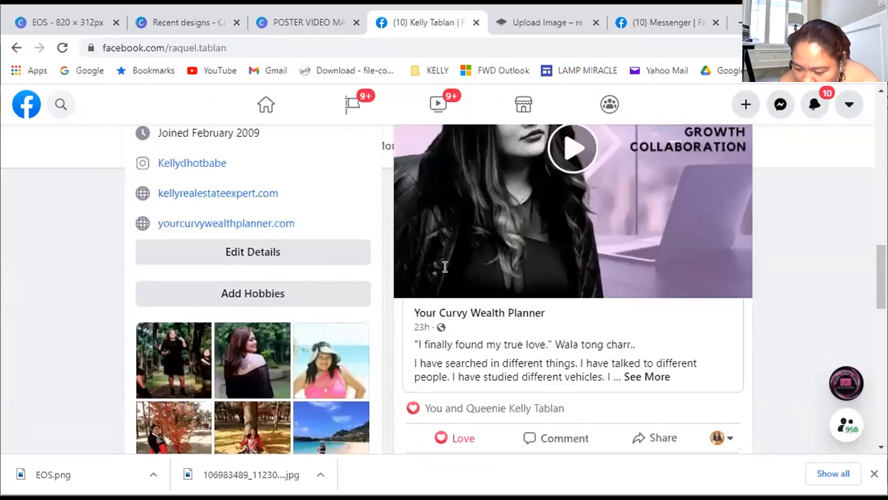
pyautogui.scroll(8, 498, 412)
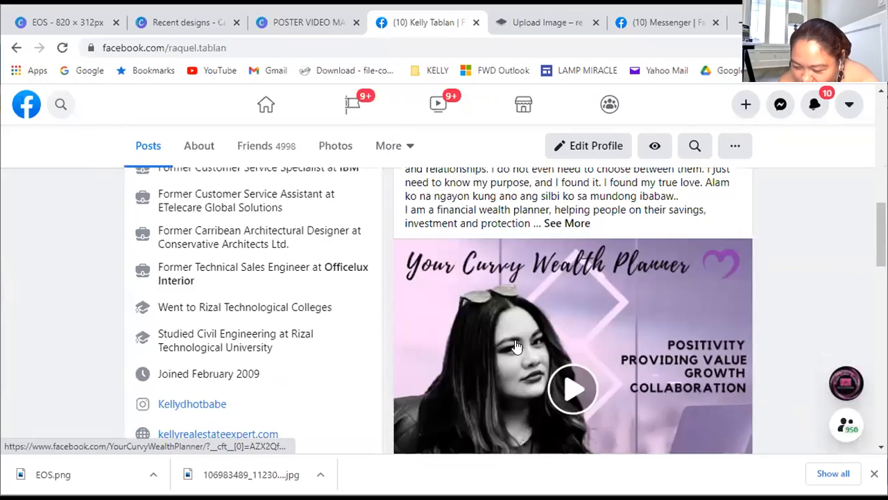
pyautogui.scroll(-1, 498, 343)
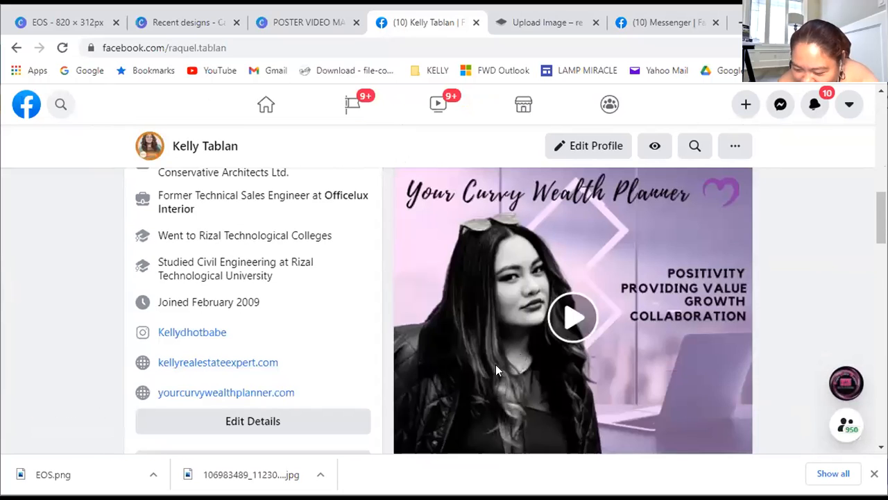
pyautogui.scroll(-2, 326, 359)
pyautogui.scroll(-3, 173, 279)
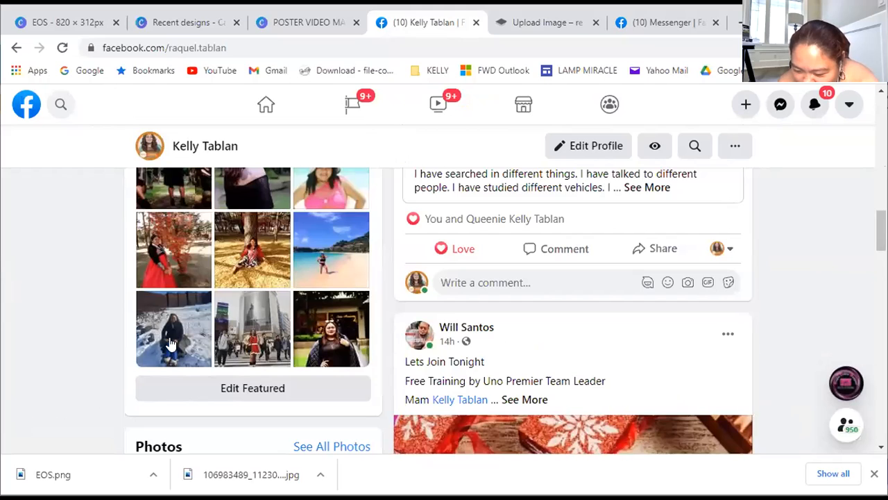
pyautogui.click(329, 331)
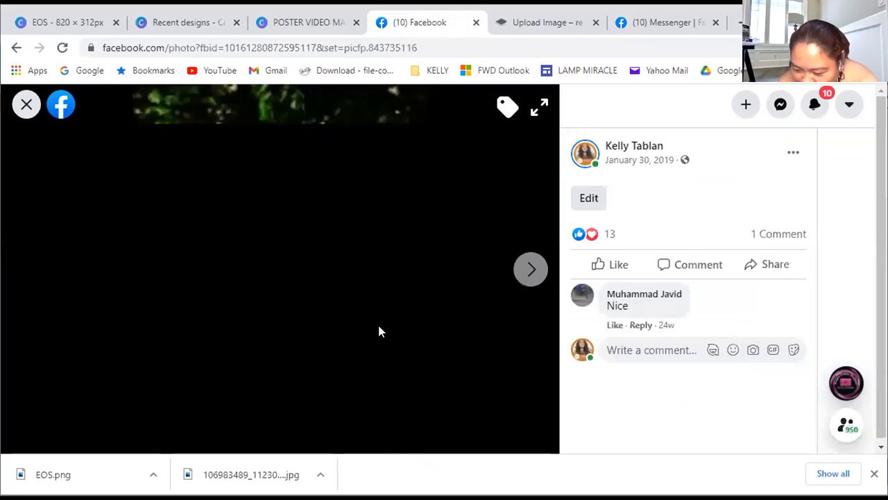
pyautogui.rightClick(322, 284)
pyautogui.click(382, 312)
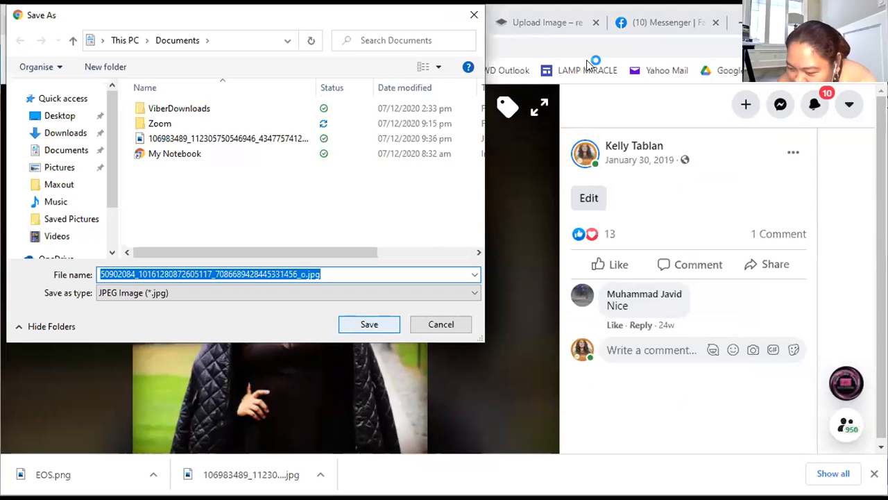
pyautogui.press('Return')
# Switch to remove.bg and upload the saved portrait JPEG from Documents for background removal
pyautogui.click(548, 23)
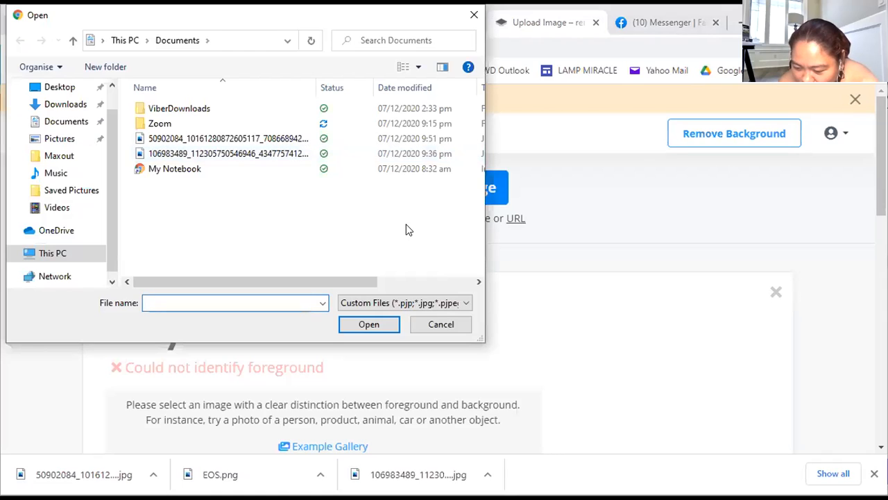
pyautogui.scroll(5, 395, 217)
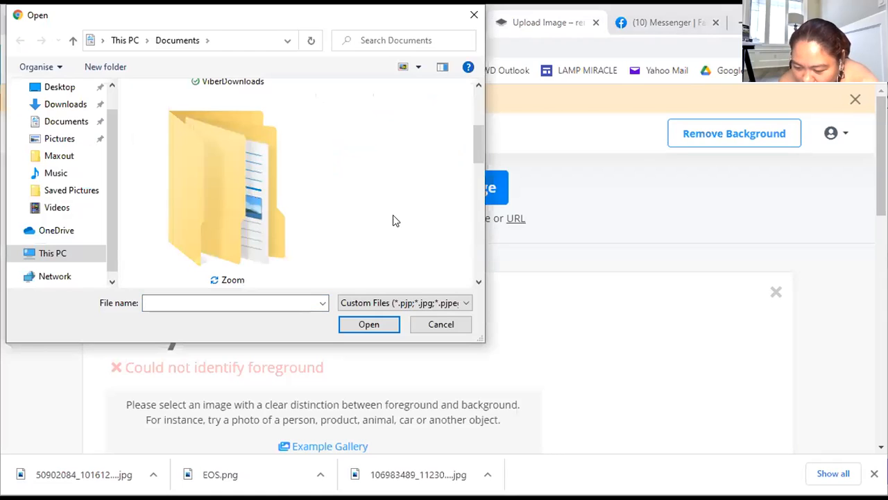
pyautogui.scroll(-2, 393, 221)
pyautogui.scroll(-2, 377, 220)
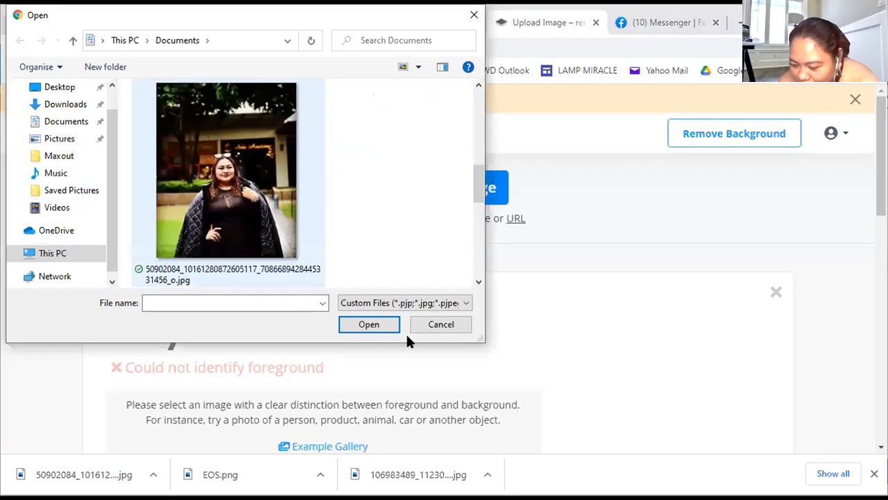
pyautogui.click(239, 188)
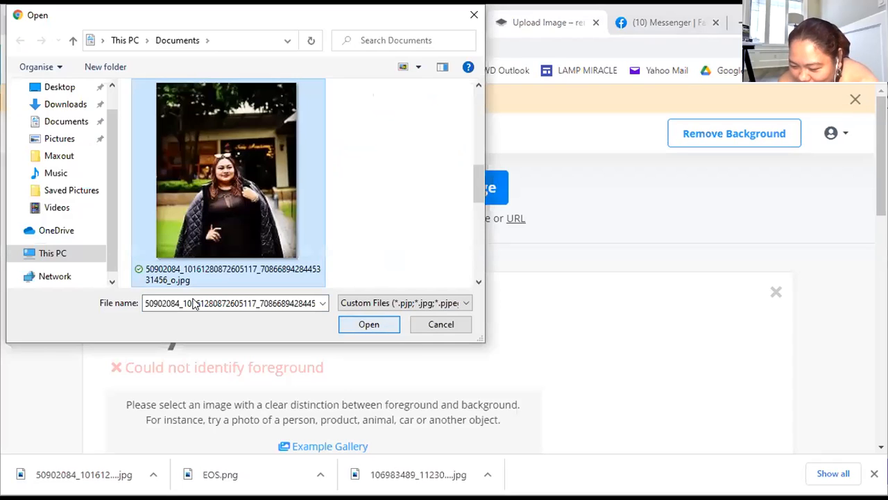
pyautogui.press('Return')
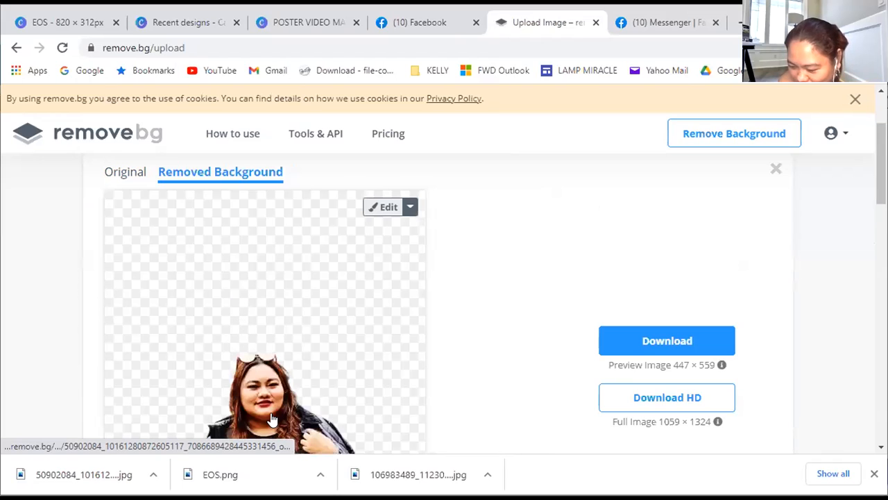
# Download the 447 × 559 preview of the background-free portrait and return to the EOS design in Canva
pyautogui.scroll(-2, 272, 420)
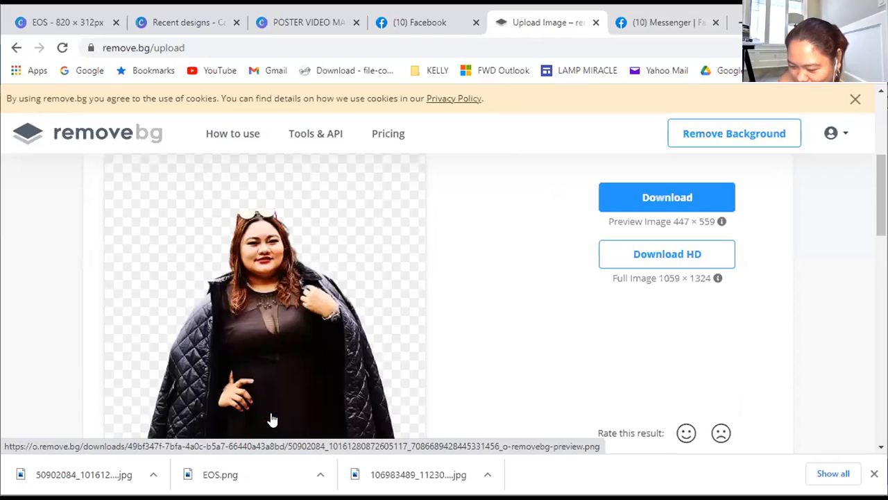
pyautogui.click(693, 203)
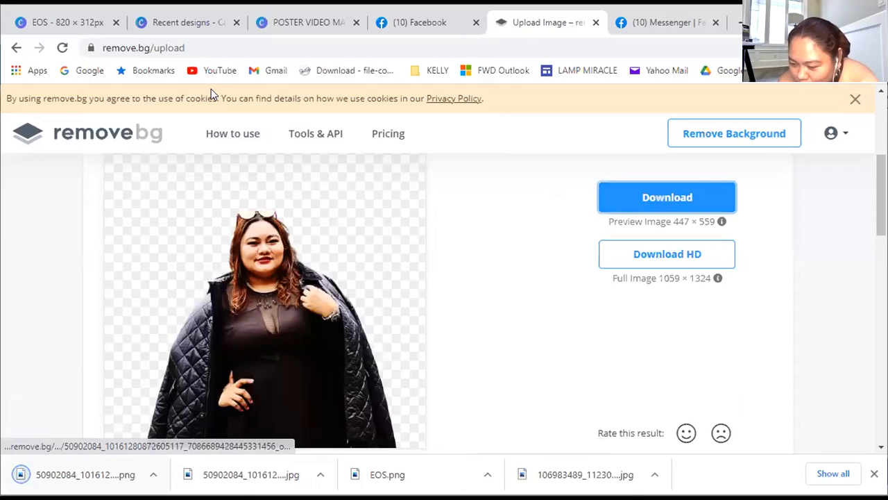
pyautogui.click(281, 30)
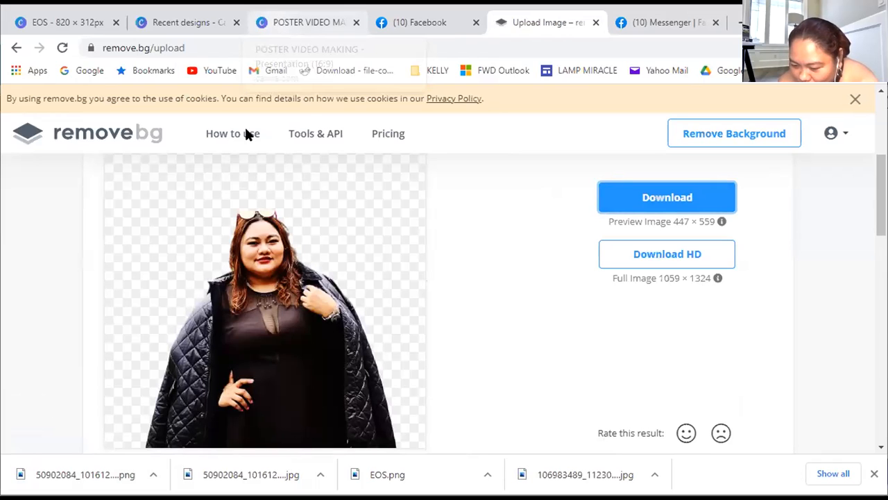
pyautogui.click(66, 27)
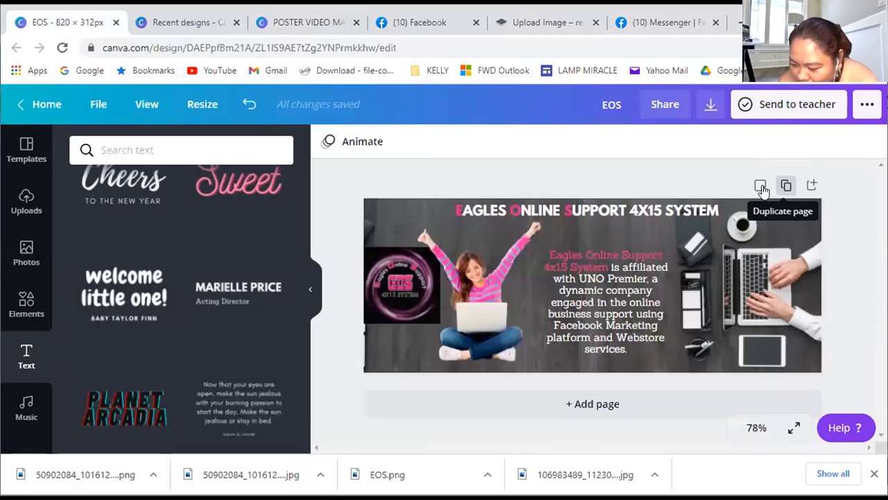
# Try duplicating the EOS cover page and undo the duplication
pyautogui.click(760, 185)
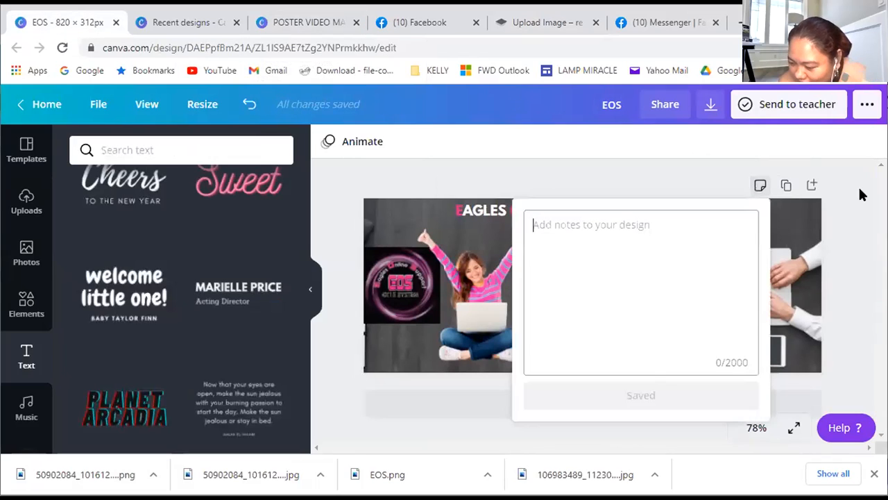
pyautogui.click(406, 226)
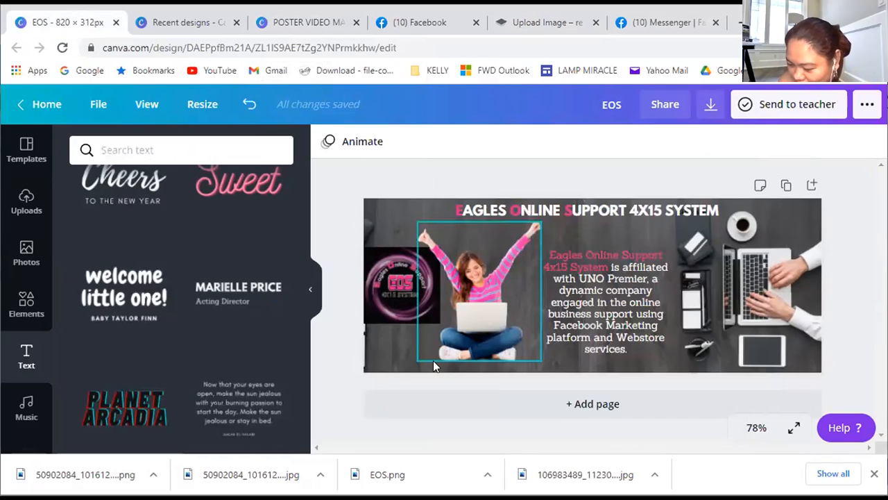
pyautogui.click(785, 186)
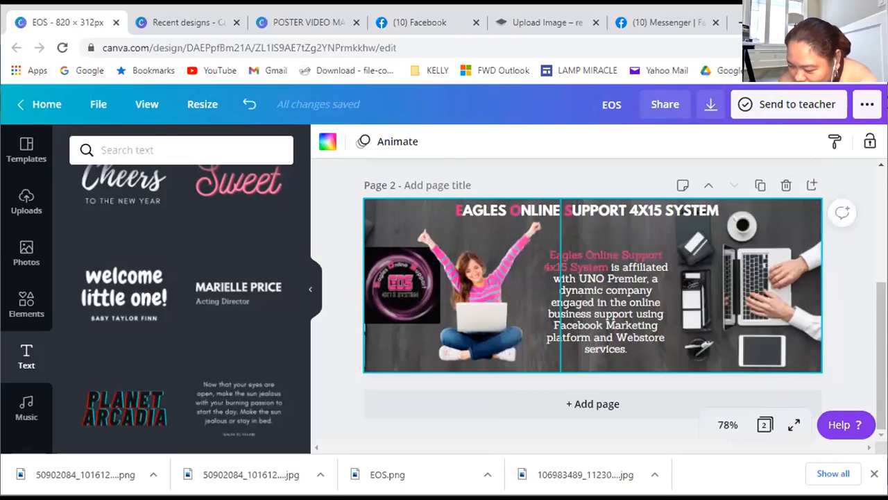
pyautogui.scroll(1, 593, 298)
pyautogui.scroll(2, 593, 299)
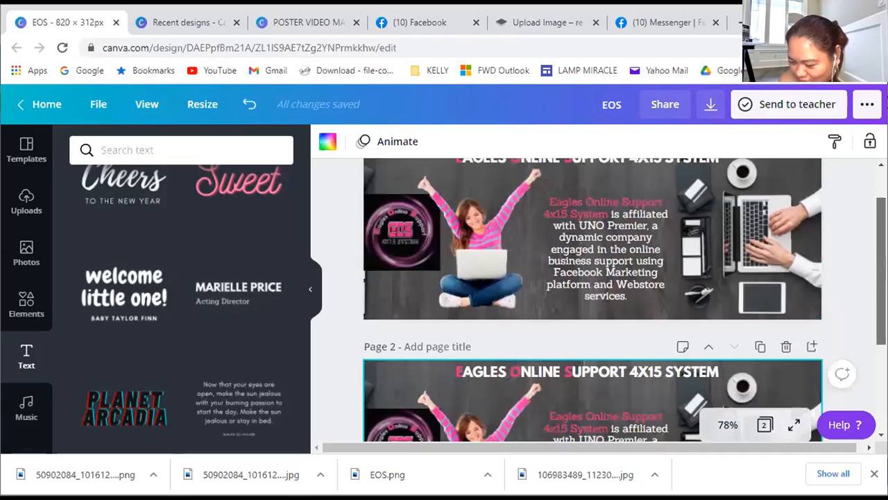
pyautogui.scroll(-2, 593, 298)
pyautogui.scroll(-1, 599, 260)
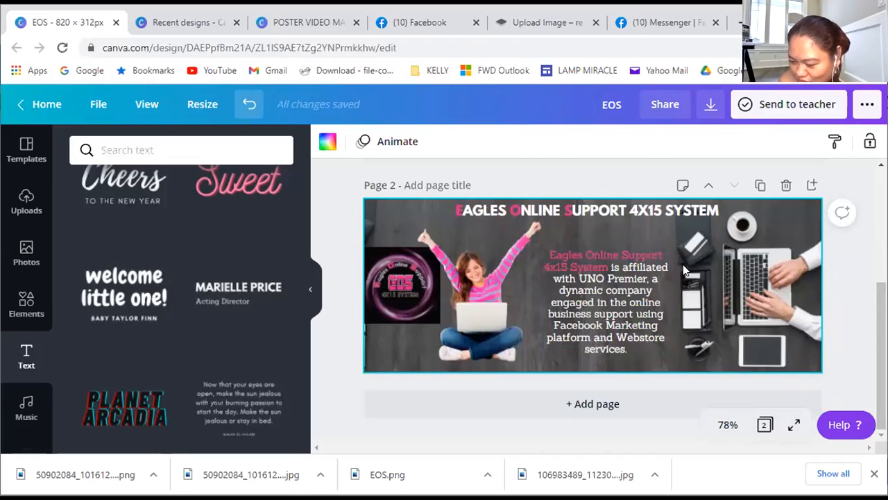
pyautogui.click(250, 108)
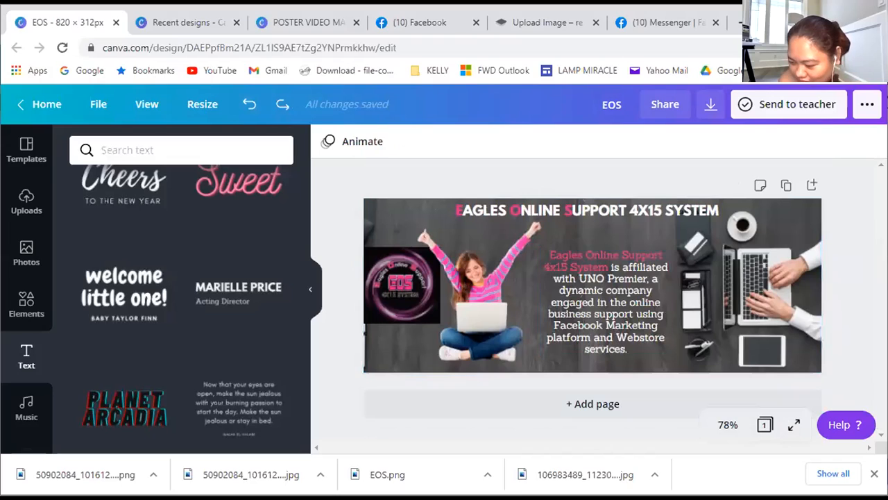
# Add a blank second page to the EOS design
pyautogui.click(602, 406)
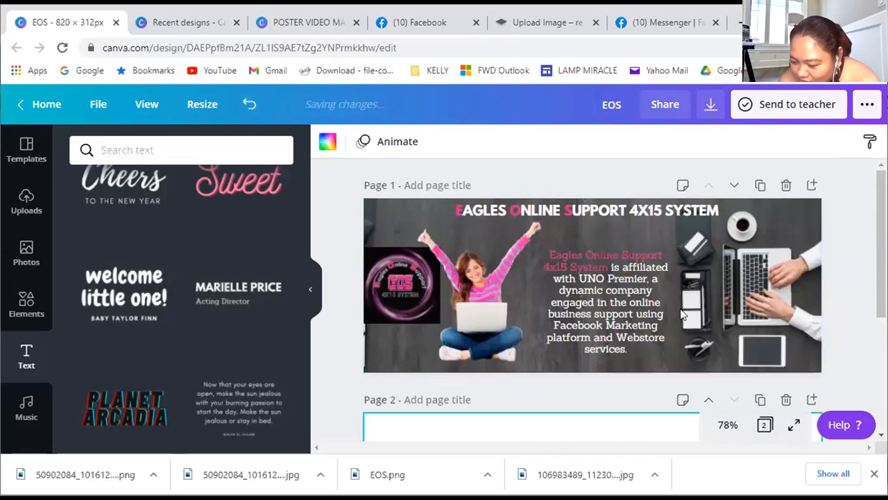
pyautogui.scroll(-1, 680, 308)
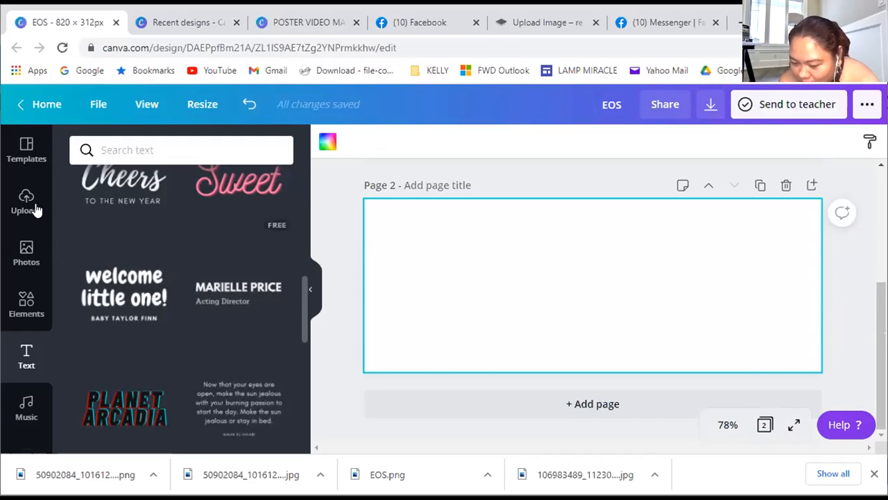
# Upload the background-free portrait PNG from the Downloads folder to the design's media uploads
pyautogui.click(35, 208)
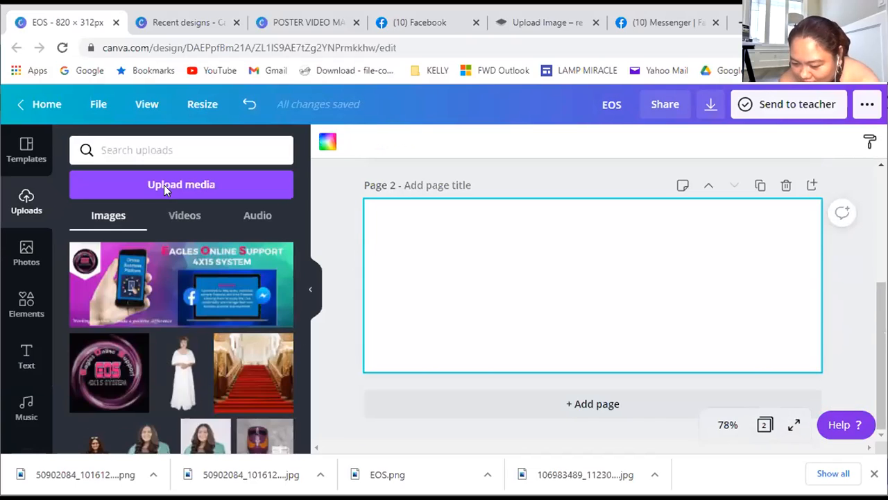
pyautogui.click(163, 185)
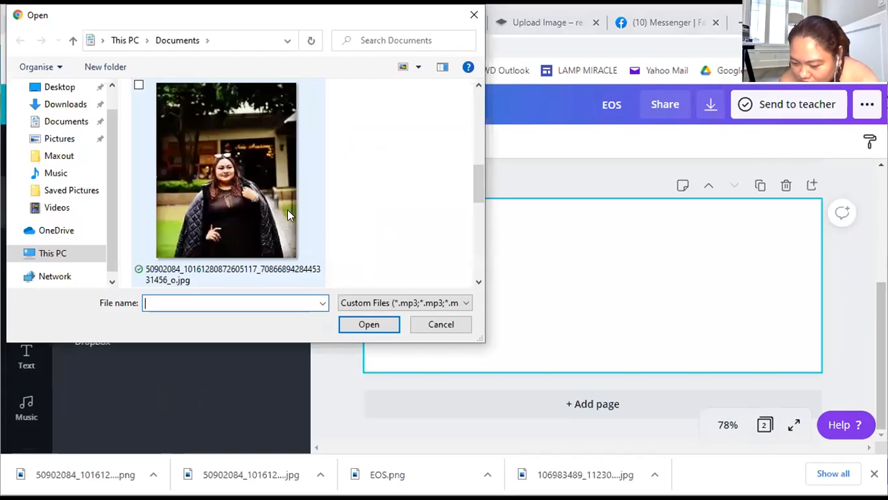
pyautogui.scroll(-3, 287, 209)
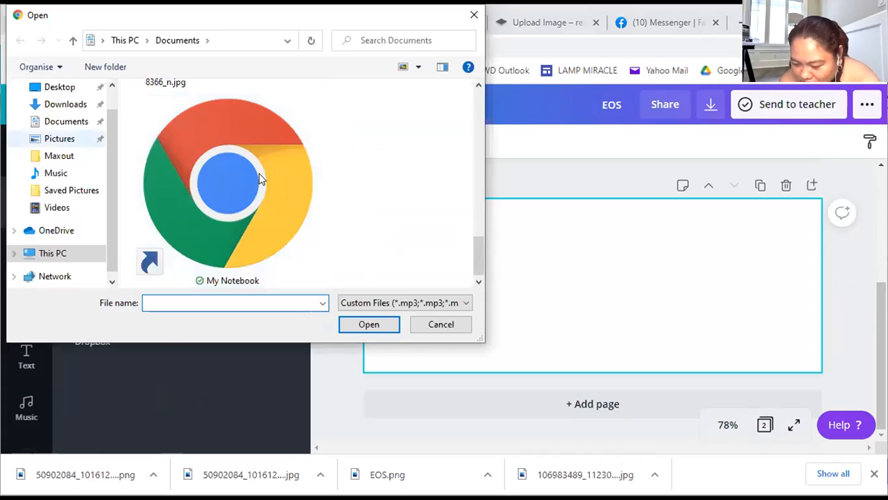
pyautogui.click(65, 105)
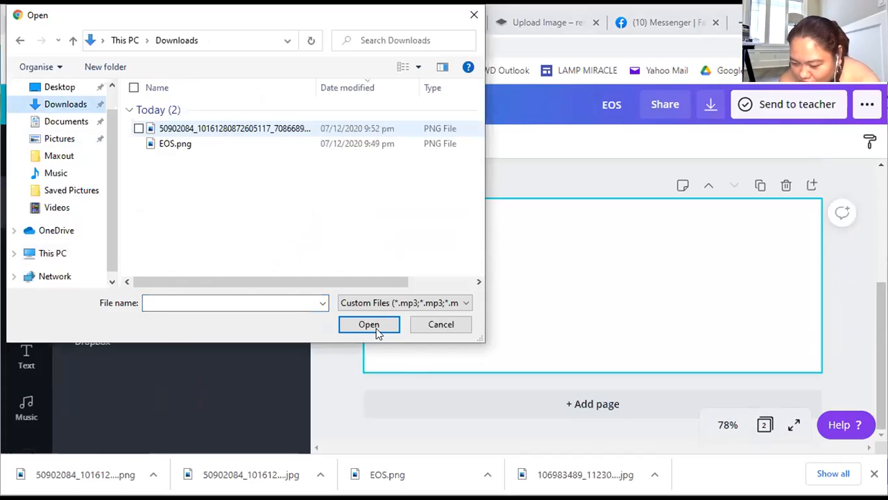
pyautogui.click(234, 128)
pyautogui.click(375, 326)
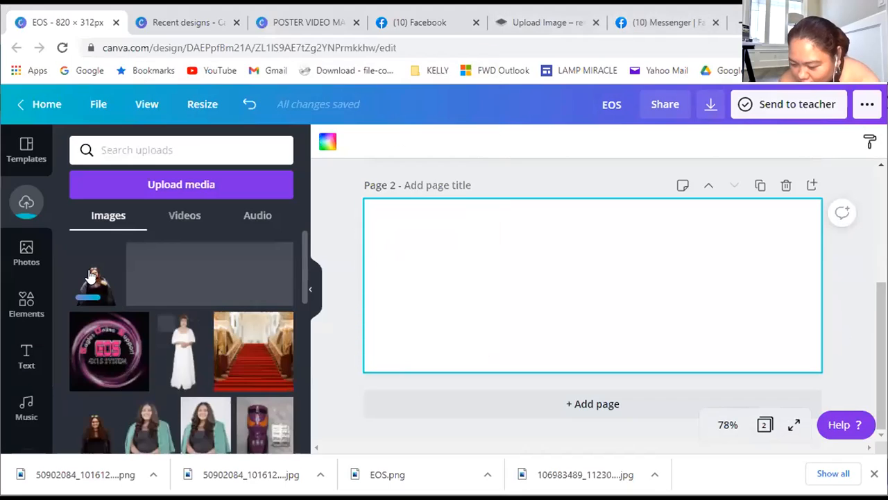
# Place the uploaded portrait on page 2 and enlarge it to about 355 × 281 px, resting on the page's lower edge
pyautogui.click(91, 275)
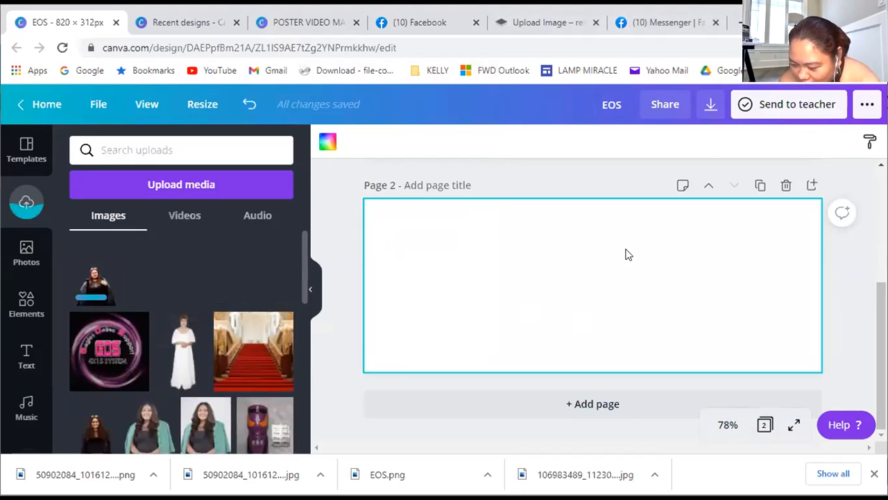
pyautogui.moveTo(594, 236); pyautogui.dragTo(595, 292)
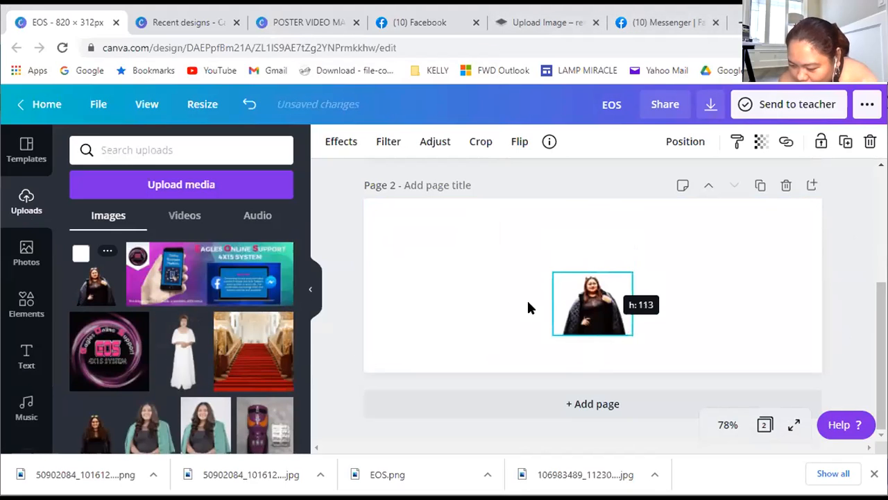
pyautogui.moveTo(527, 303); pyautogui.dragTo(420, 254)
pyautogui.moveTo(468, 280); pyautogui.dragTo(605, 241)
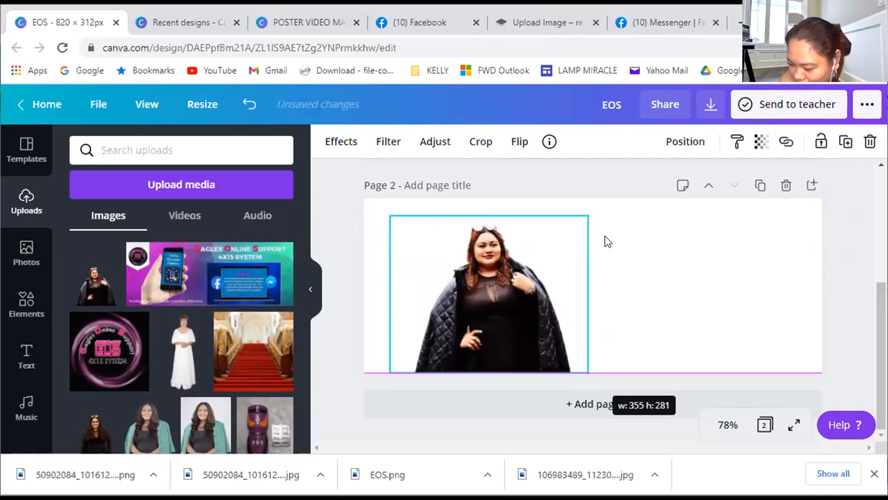
# Set the page 2 background to the pink document color
pyautogui.click(605, 238)
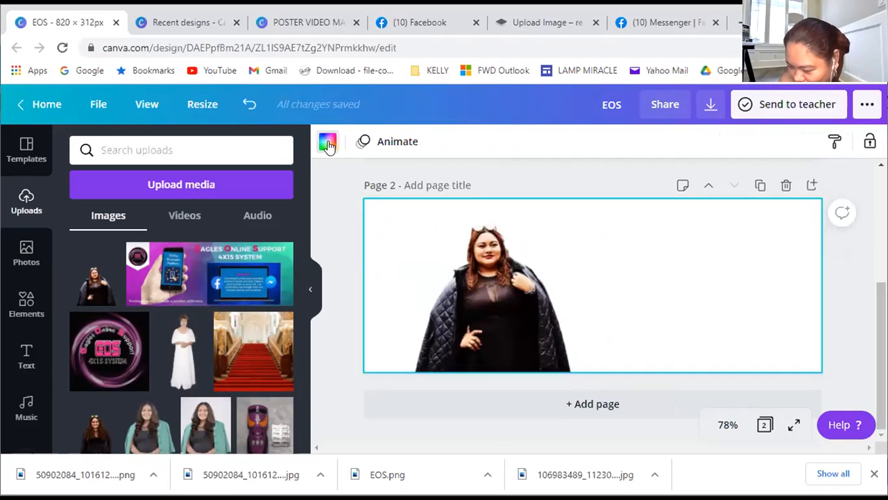
pyautogui.click(328, 143)
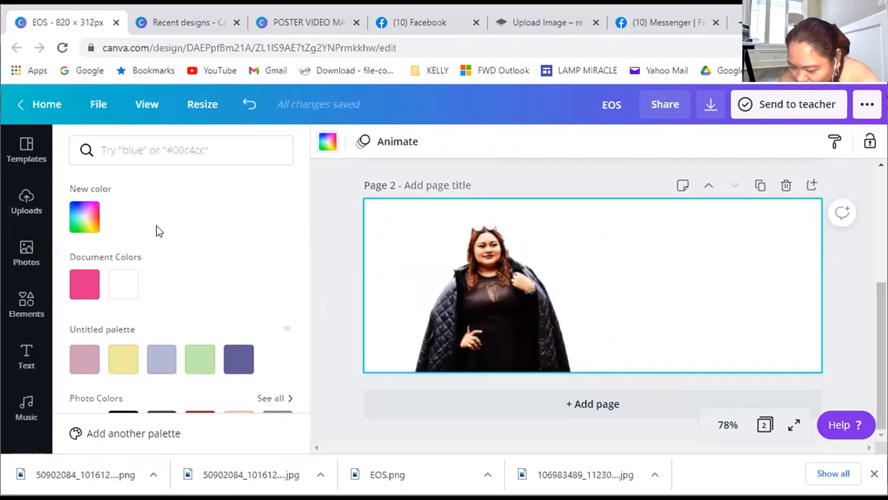
pyautogui.click(81, 291)
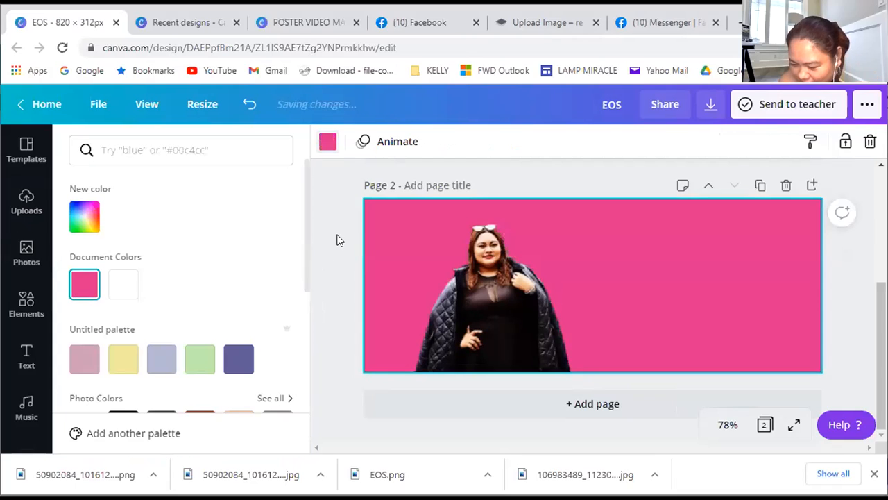
# Apply the Street filter to the portrait on page 2
pyautogui.click(484, 276)
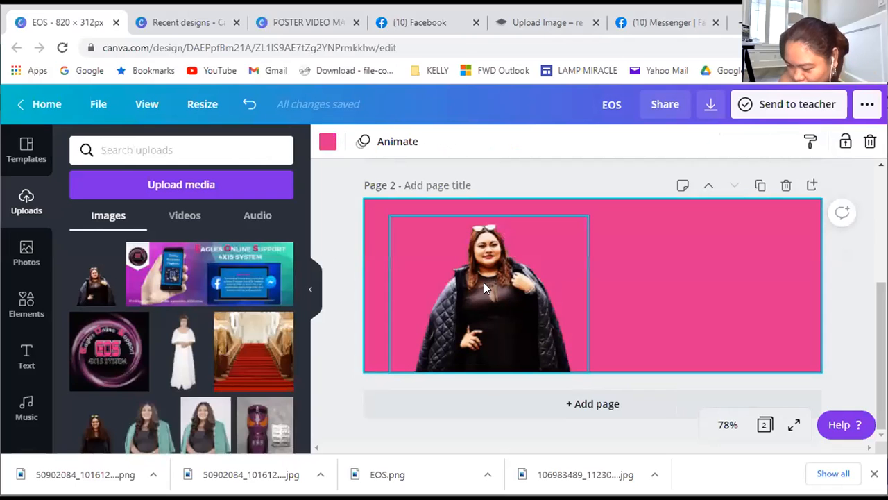
pyautogui.click(484, 283)
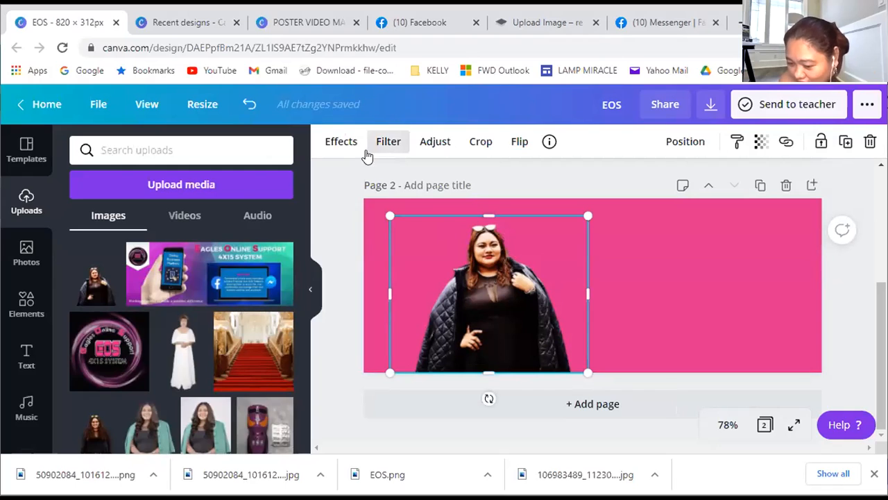
pyautogui.click(386, 143)
pyautogui.scroll(-2, 272, 415)
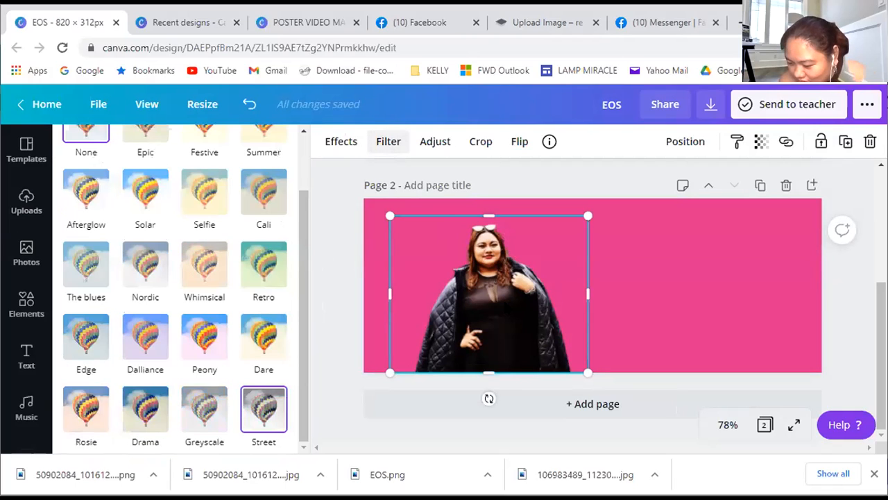
# Enlarge the portrait slightly and align it with the left and lower edges of page 2
pyautogui.moveTo(589, 216); pyautogui.dragTo(598, 202)
pyautogui.moveTo(524, 265); pyautogui.dragTo(492, 261)
pyautogui.click(640, 265)
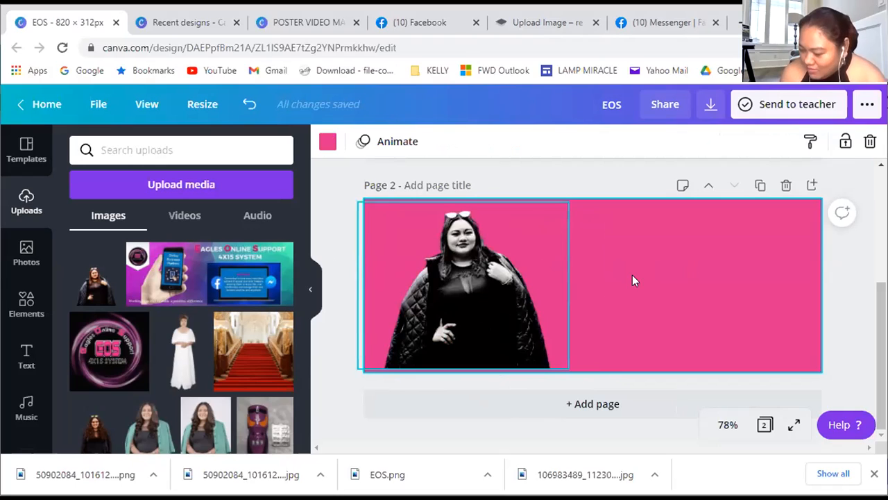
pyautogui.click(507, 320)
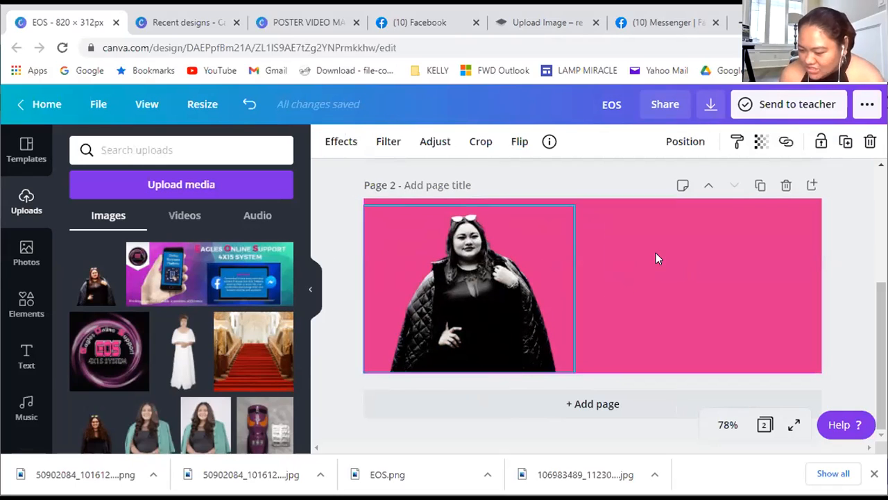
pyautogui.click(680, 273)
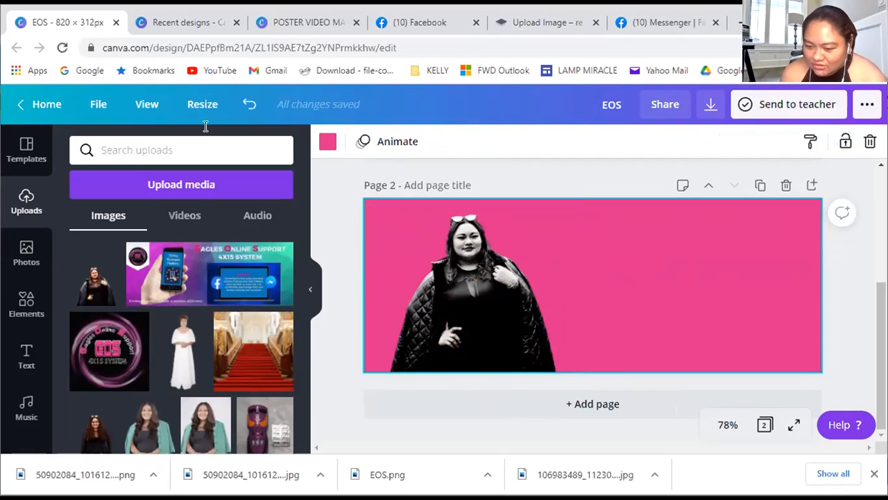
# Switch to the recent designs list and look through the earlier posters and covers
pyautogui.hotkey('ctrl', 'Tab')
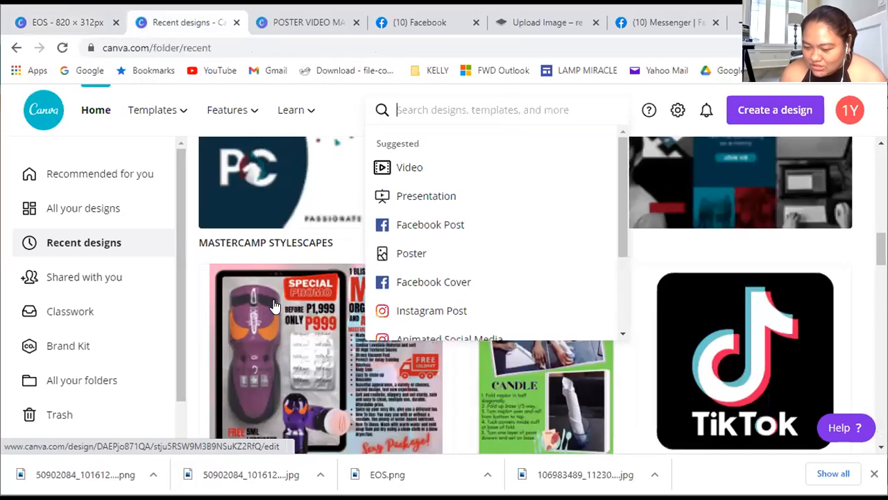
pyautogui.scroll(-3, 275, 307)
pyautogui.scroll(-5, 275, 307)
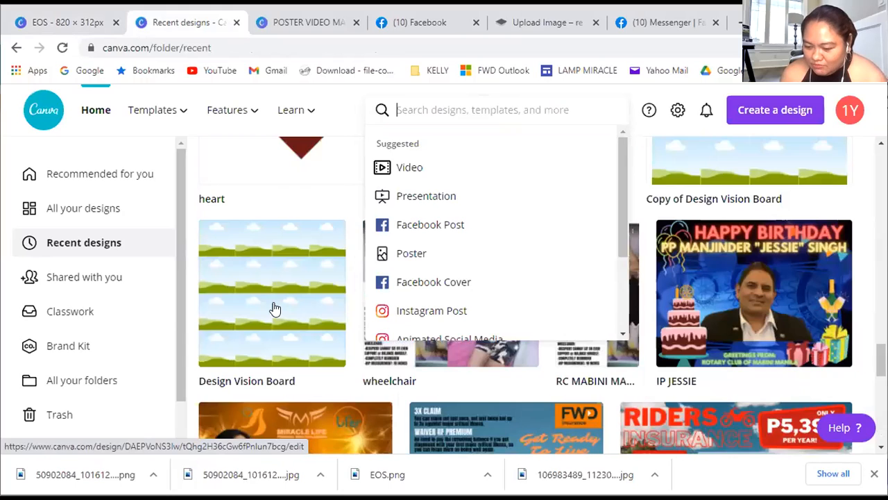
pyautogui.scroll(-3, 275, 307)
pyautogui.scroll(-3, 275, 308)
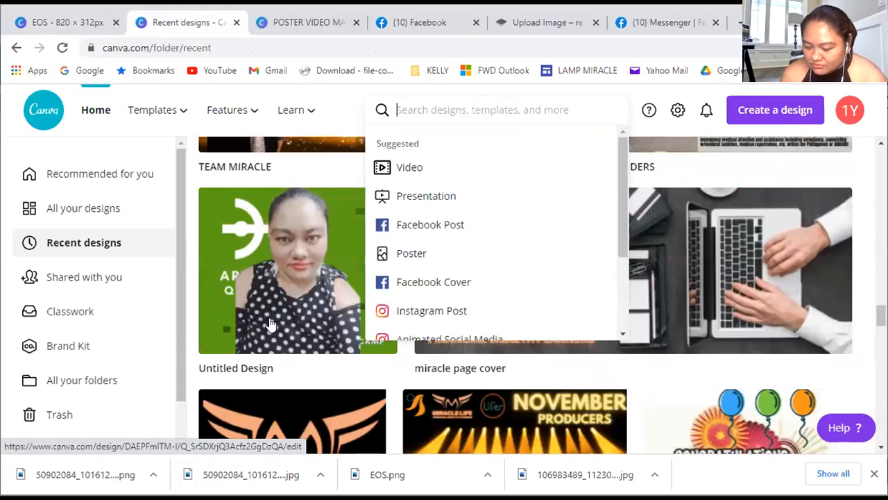
pyautogui.scroll(-3, 278, 333)
pyautogui.scroll(1, 280, 344)
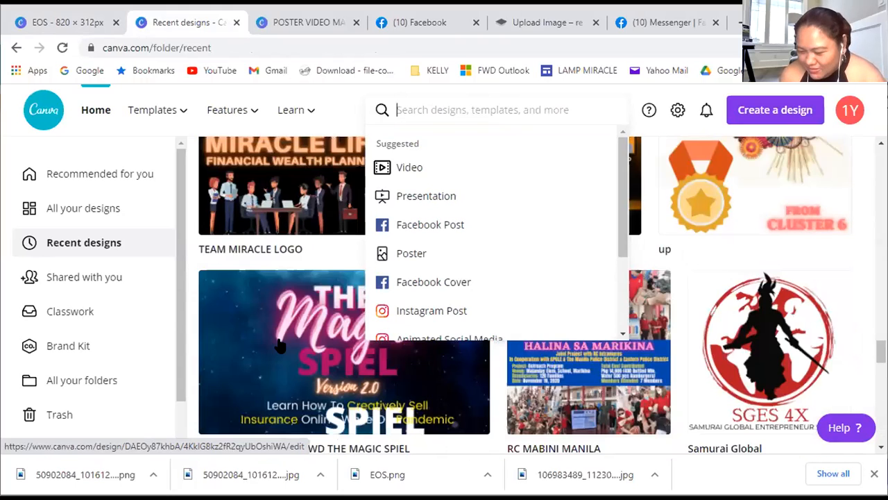
pyautogui.scroll(-2, 279, 345)
pyautogui.scroll(-2, 279, 345)
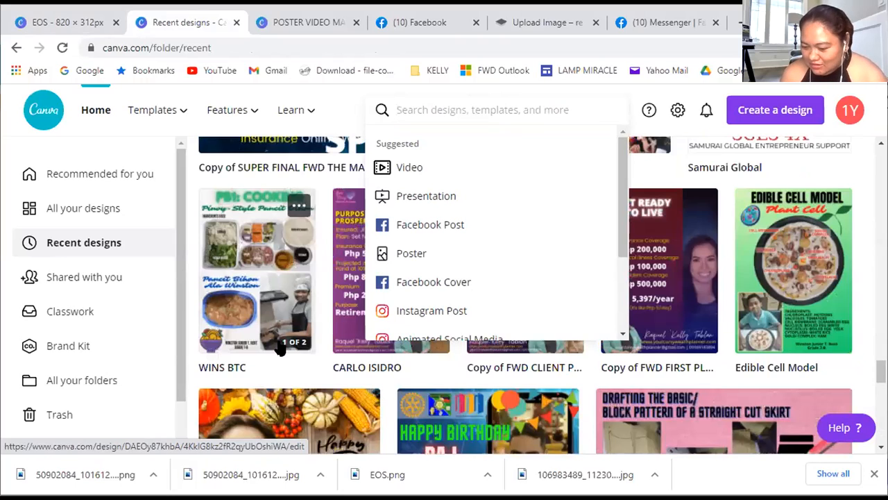
pyautogui.scroll(-1, 361, 326)
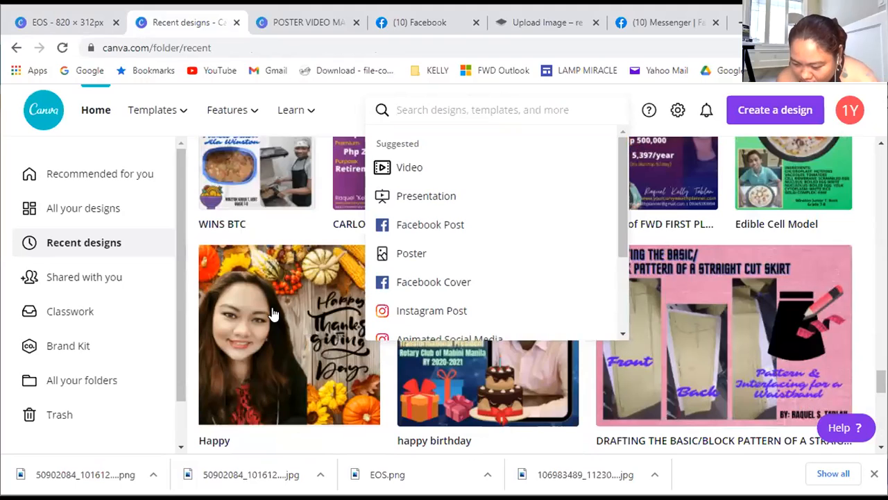
pyautogui.scroll(-5, 259, 382)
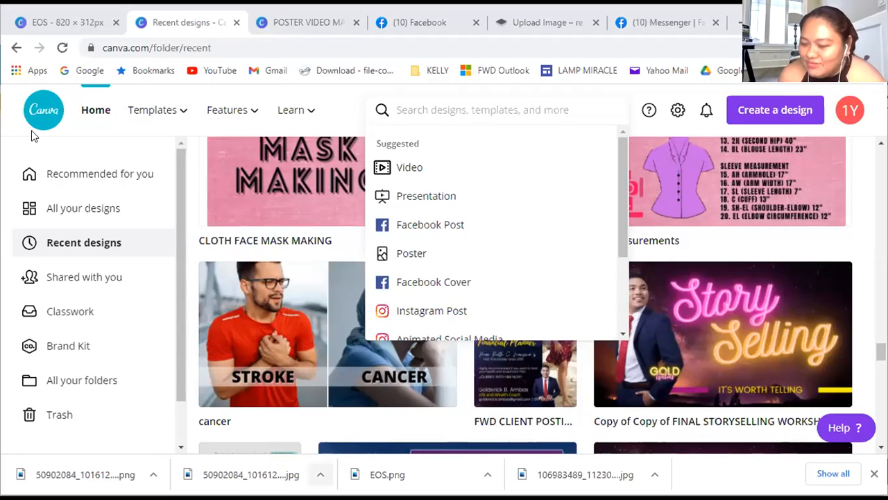
# Switch to the POSTER VIDEO MAKING design, go to the Kinemaster title page, and collapse the templates panel
pyautogui.click(324, 25)
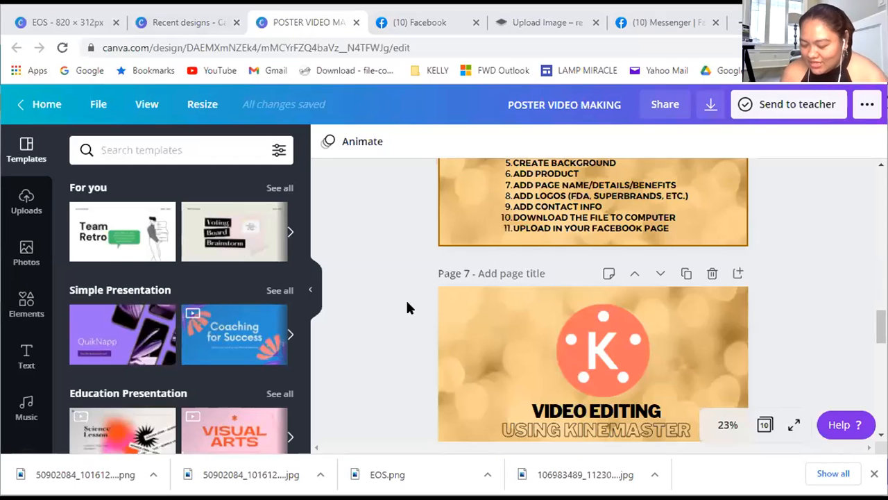
pyautogui.scroll(-1, 409, 326)
pyautogui.scroll(-1, 423, 347)
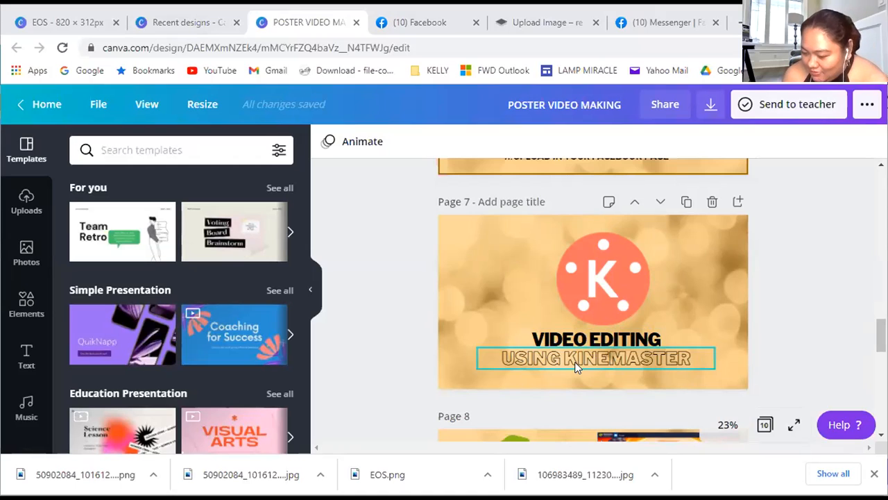
pyautogui.click(313, 299)
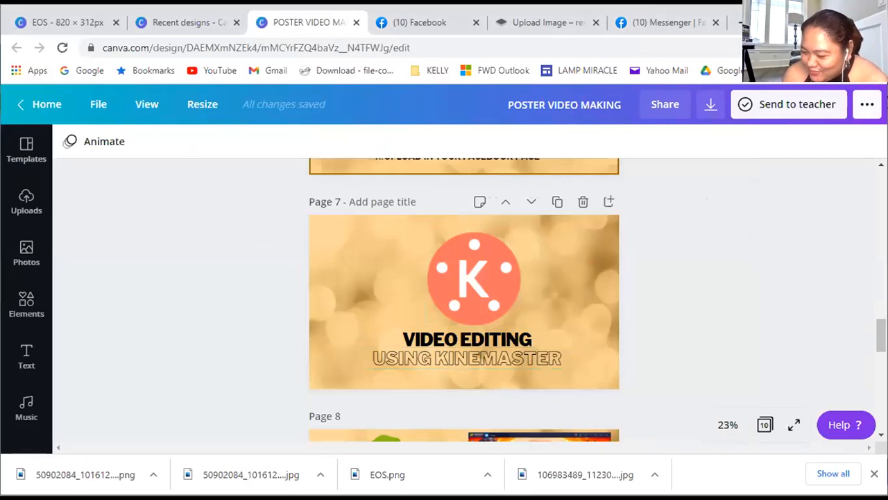
# Present the design in Standard mode from page 7 and advance past the BlueStacks slide to the Kinemaster installation slide
pyautogui.click(867, 104)
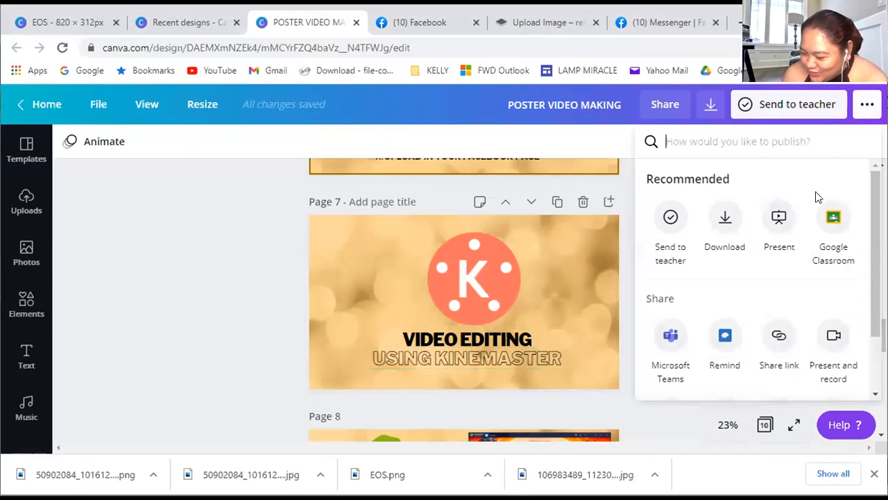
pyautogui.click(779, 221)
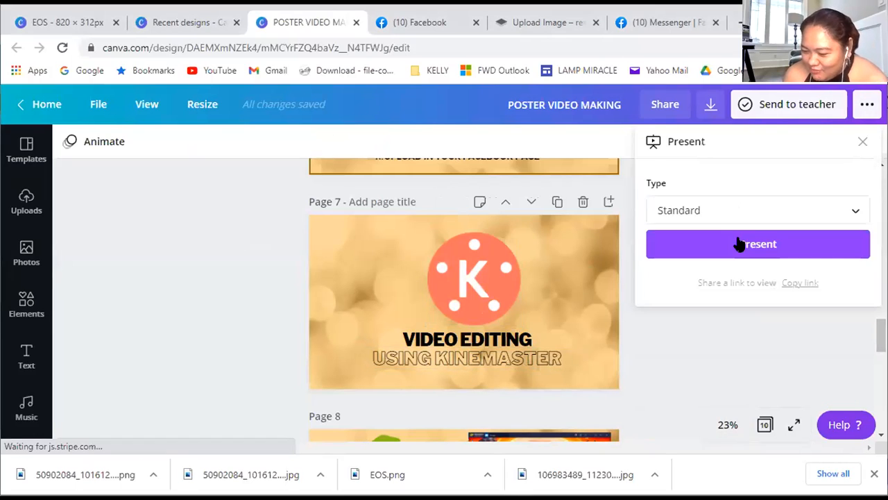
pyautogui.click(740, 243)
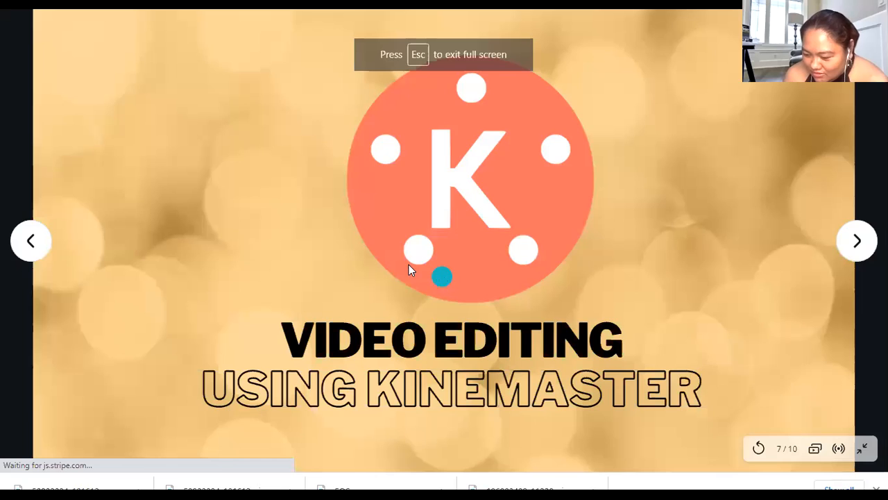
pyautogui.click(858, 242)
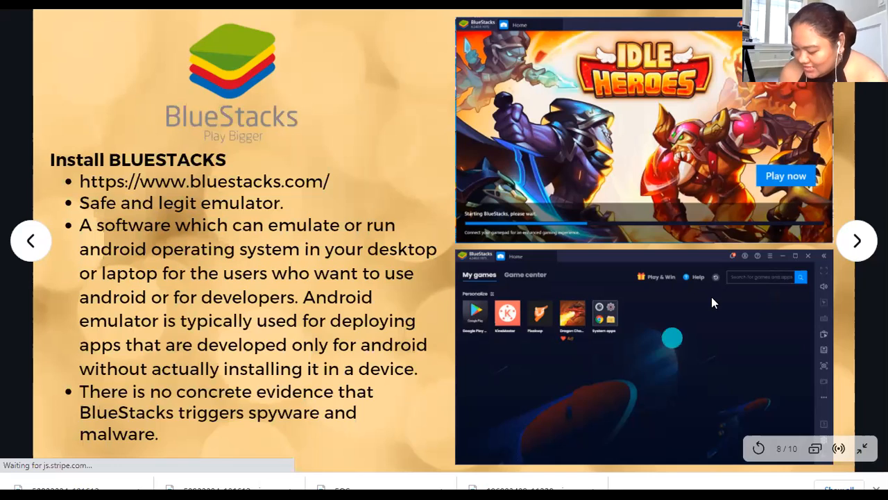
pyautogui.click(857, 241)
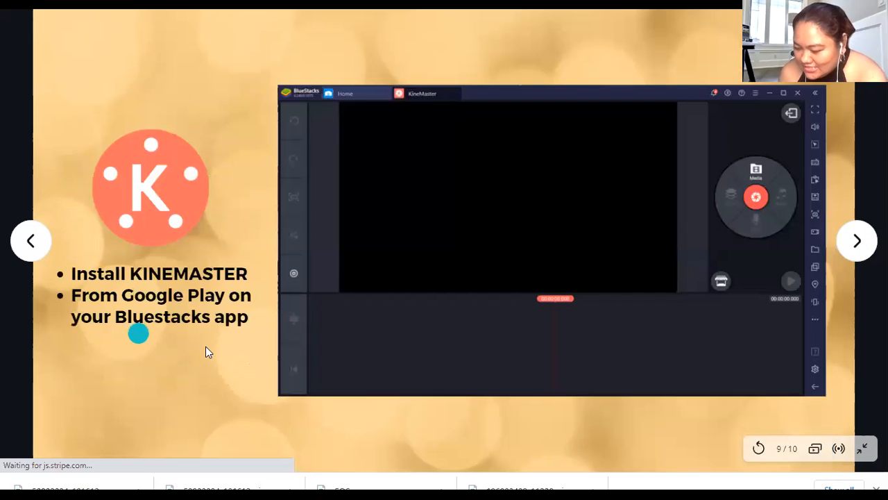